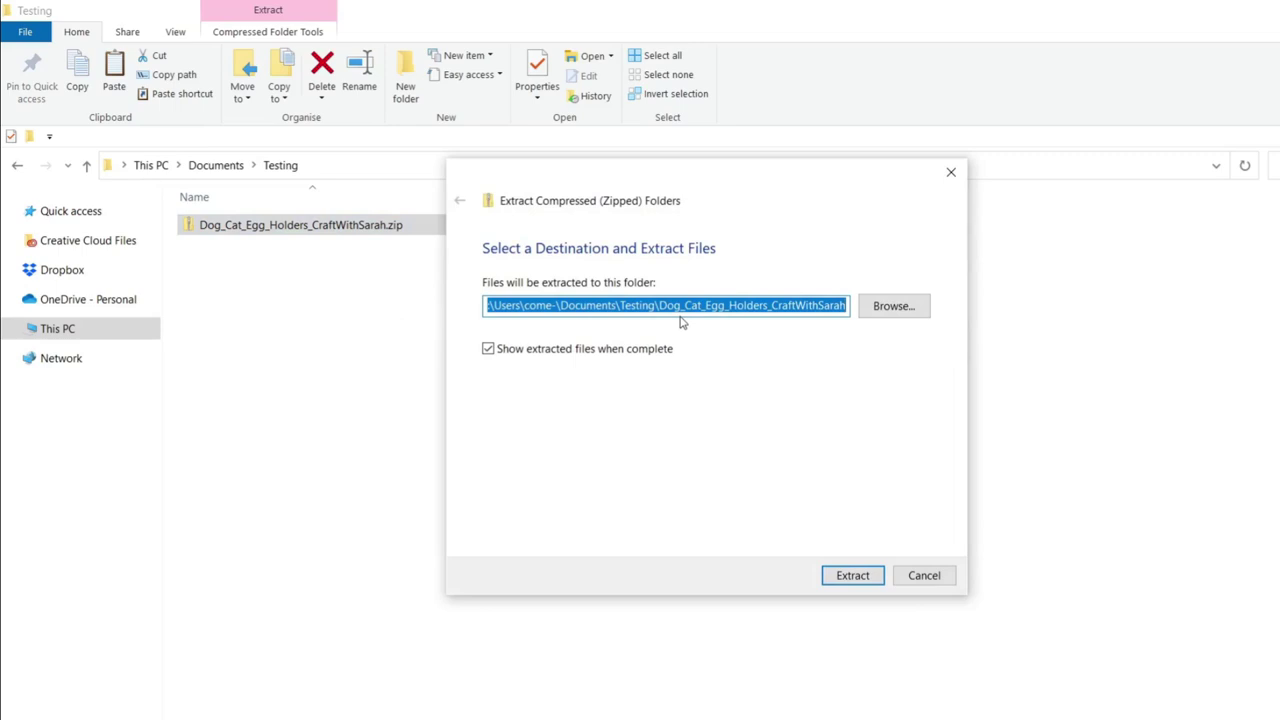
Extract the Dog_Cat_Egg_Holders_CraftWithSarah zip into the Testing folder and open the extracted subfolder
left_click(860, 577)
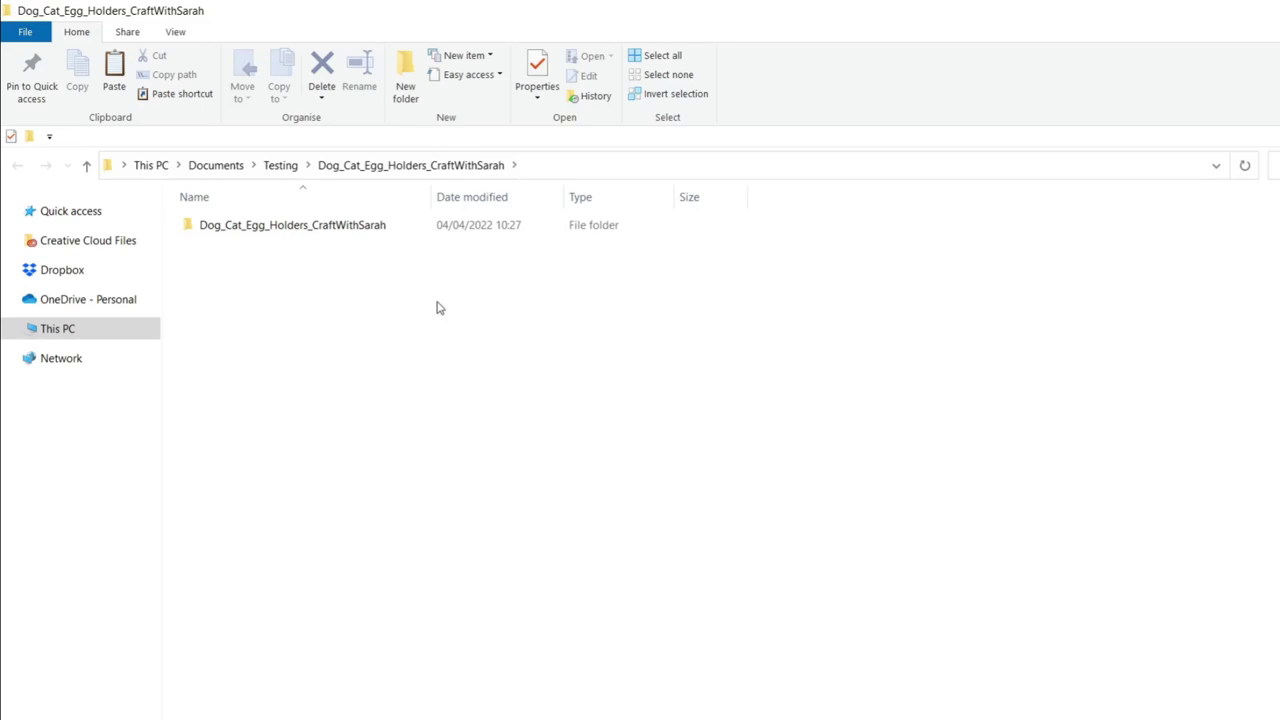
double_click(348, 228)
left_click(346, 234)
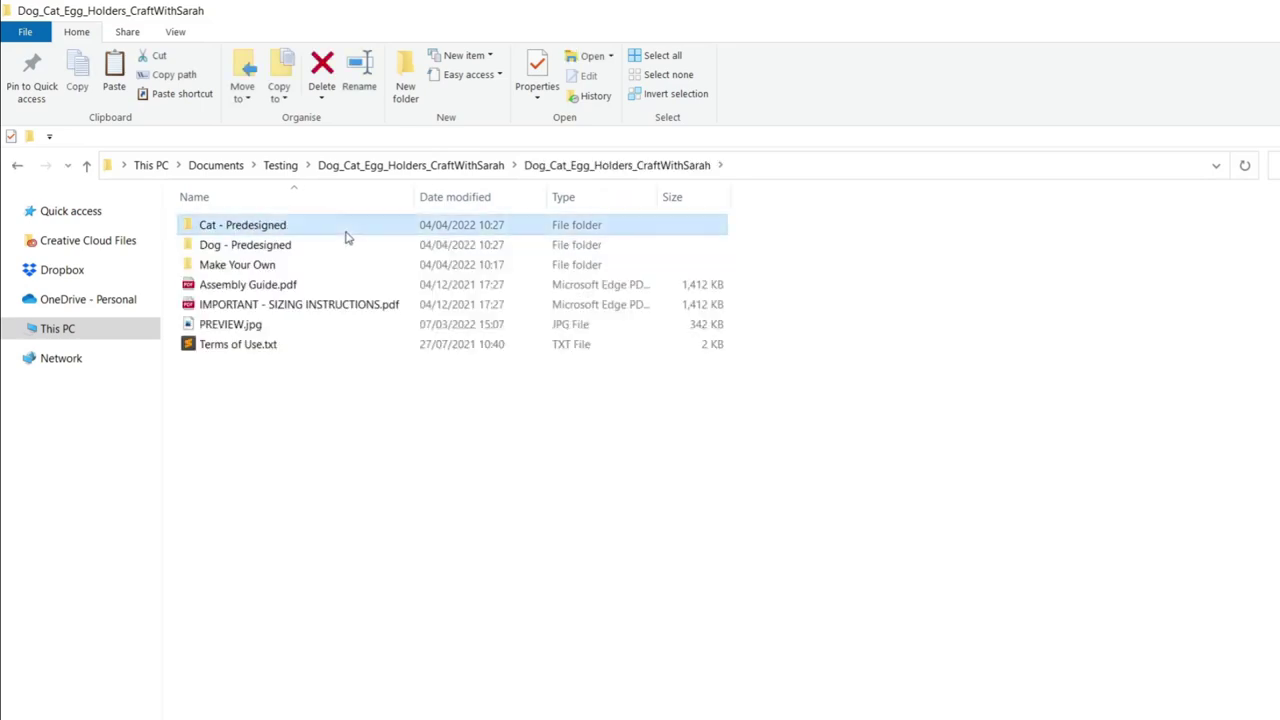
Look over the Cat - Predesigned, Dog - Predesigned and Make Your Own folders and the sizing instructions PDF entry
left_click(322, 250)
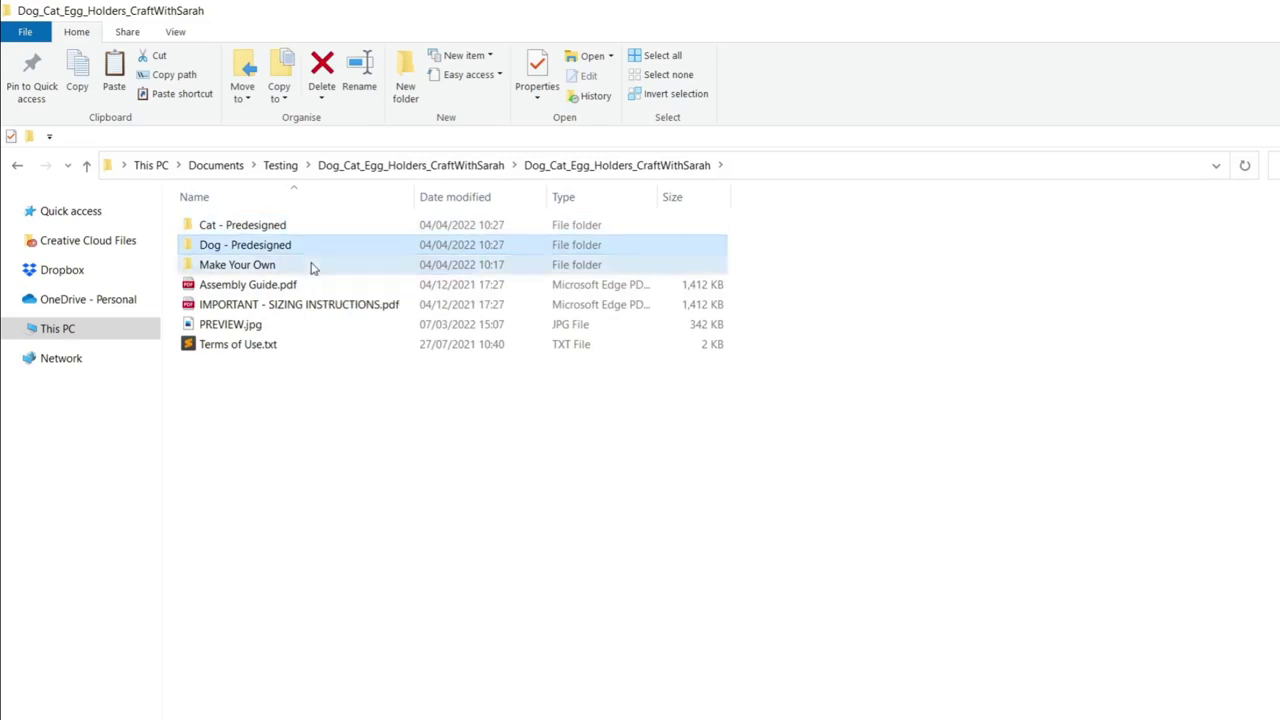
left_click(311, 266)
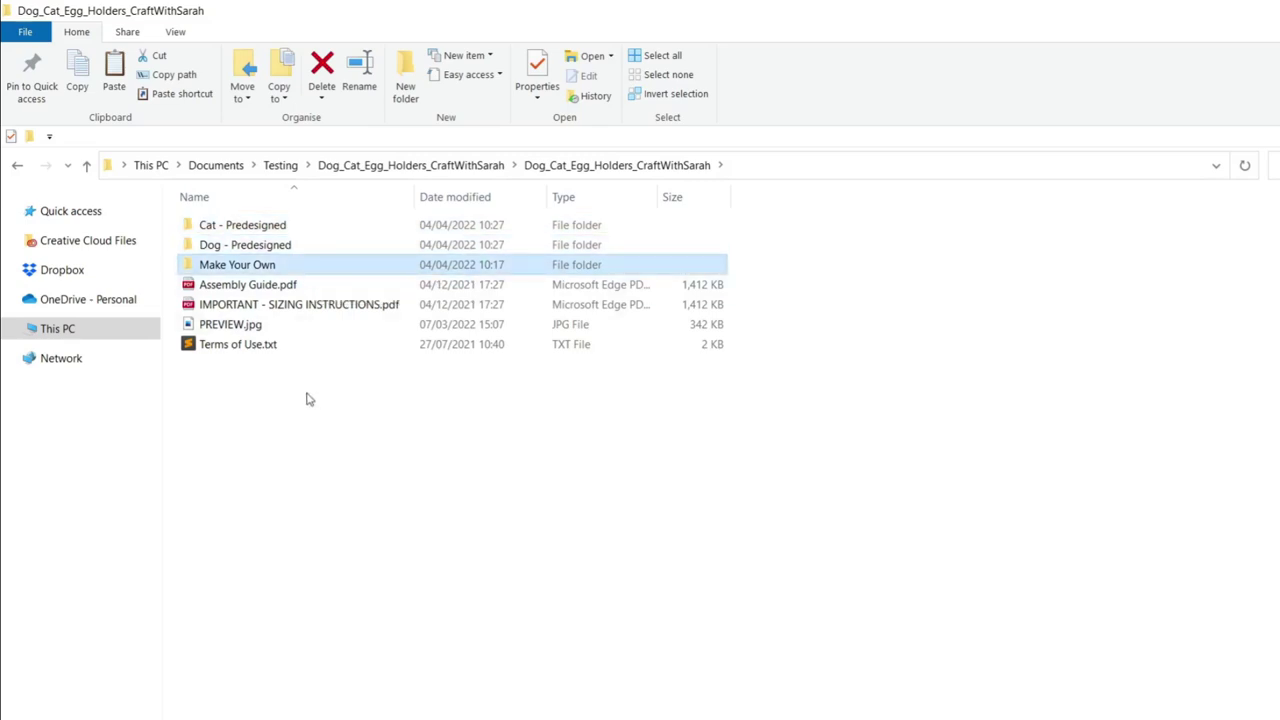
left_click(312, 229)
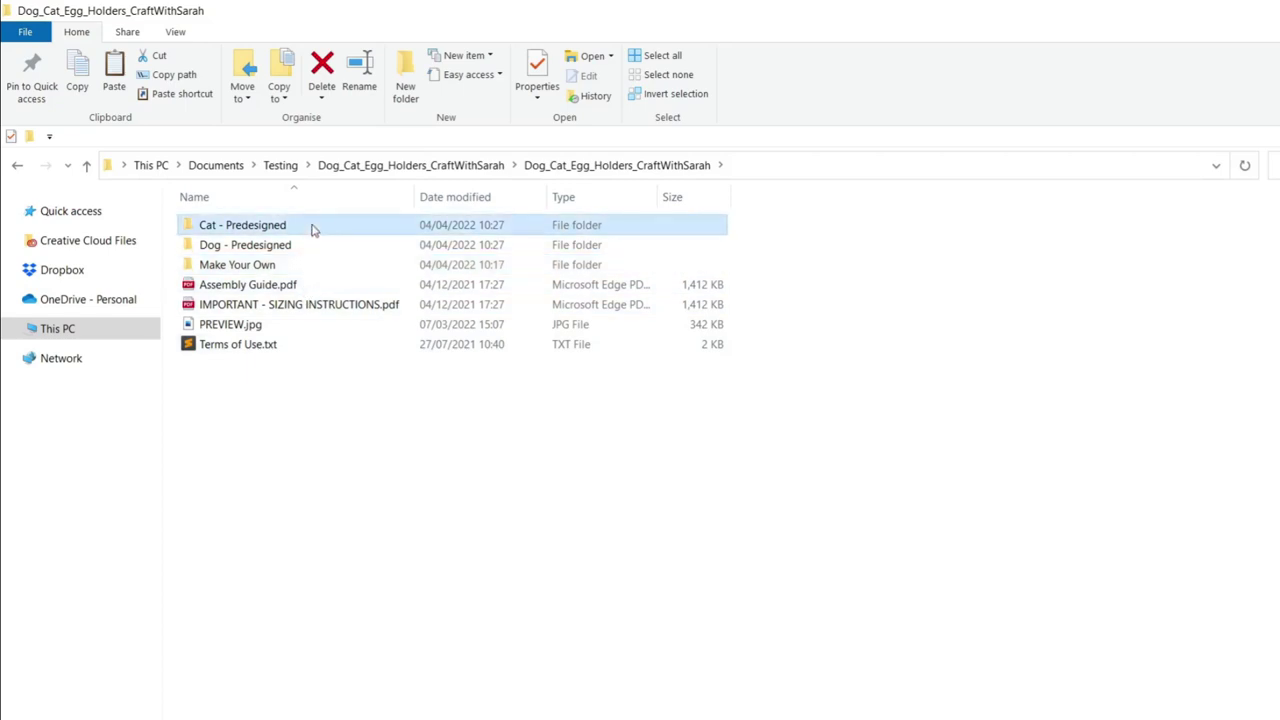
left_click(309, 250)
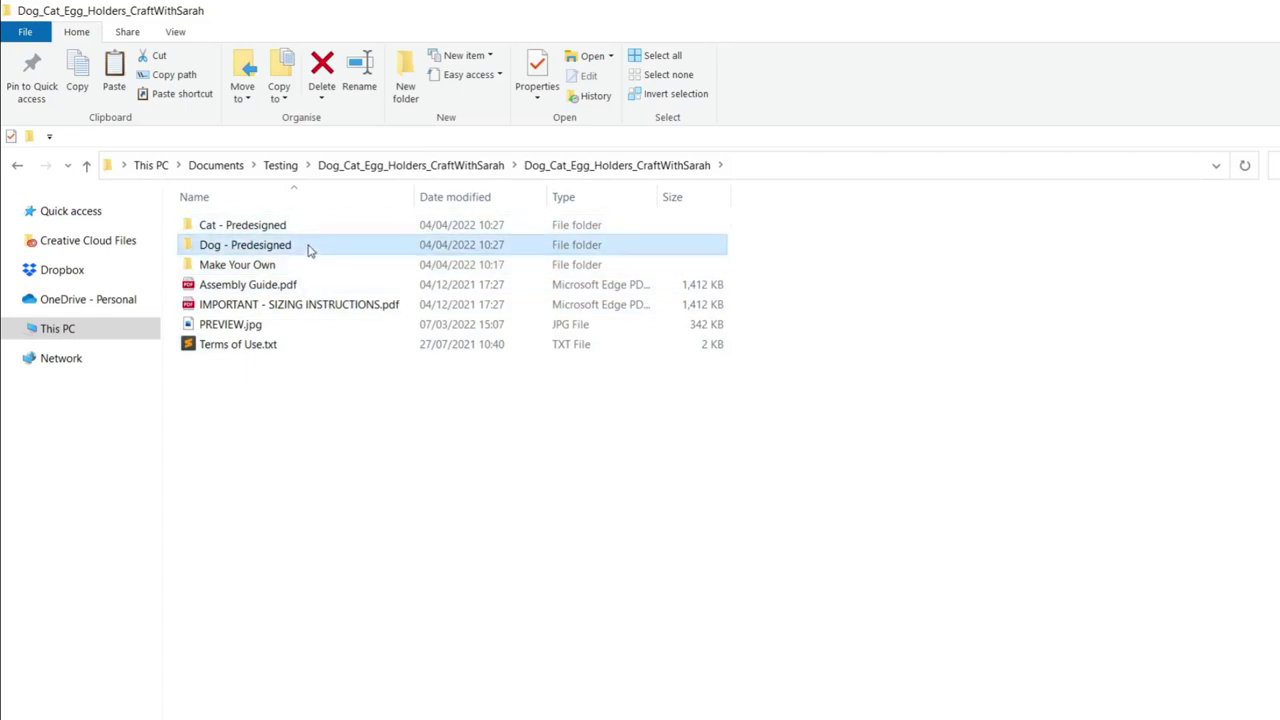
left_click(304, 270)
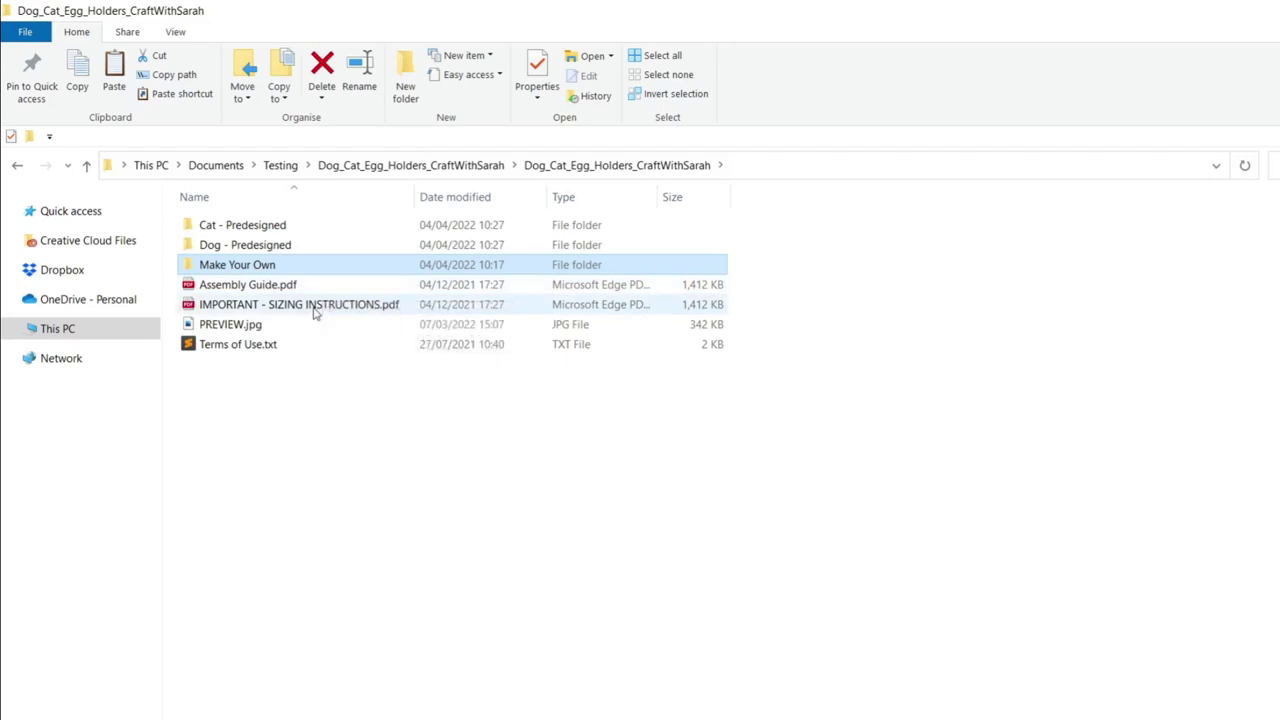
left_click(313, 308)
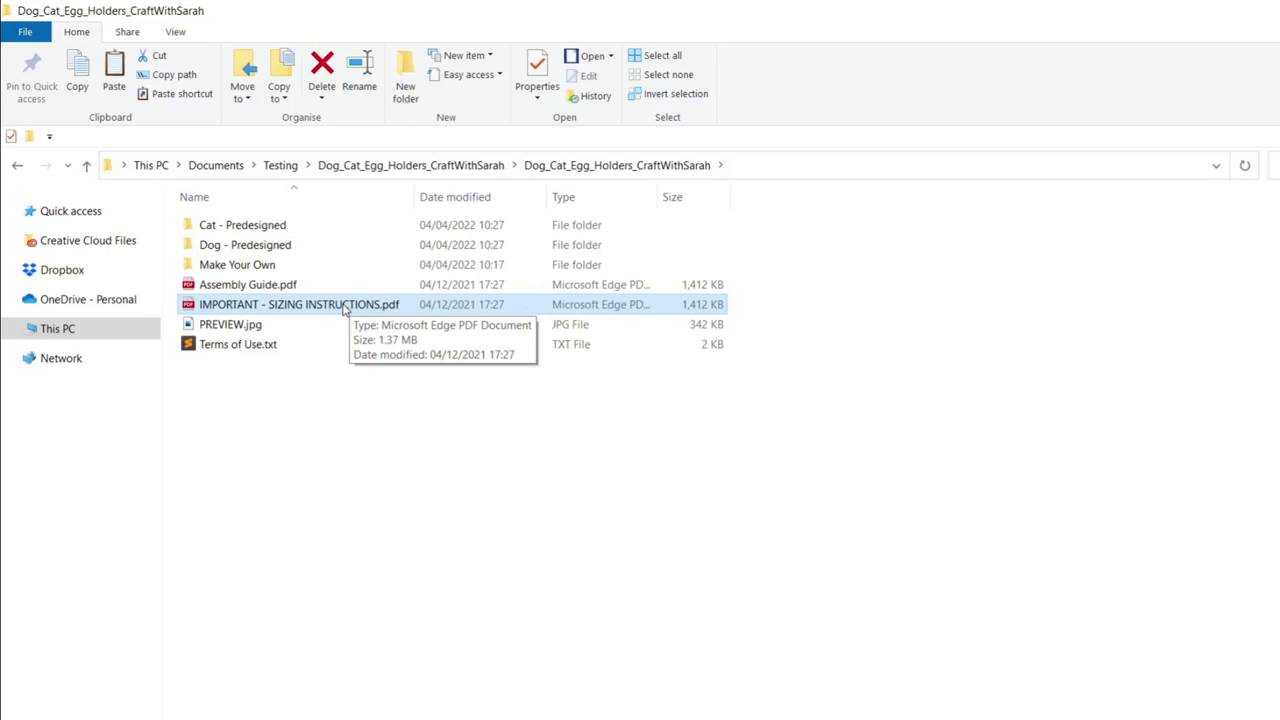
left_click(278, 308)
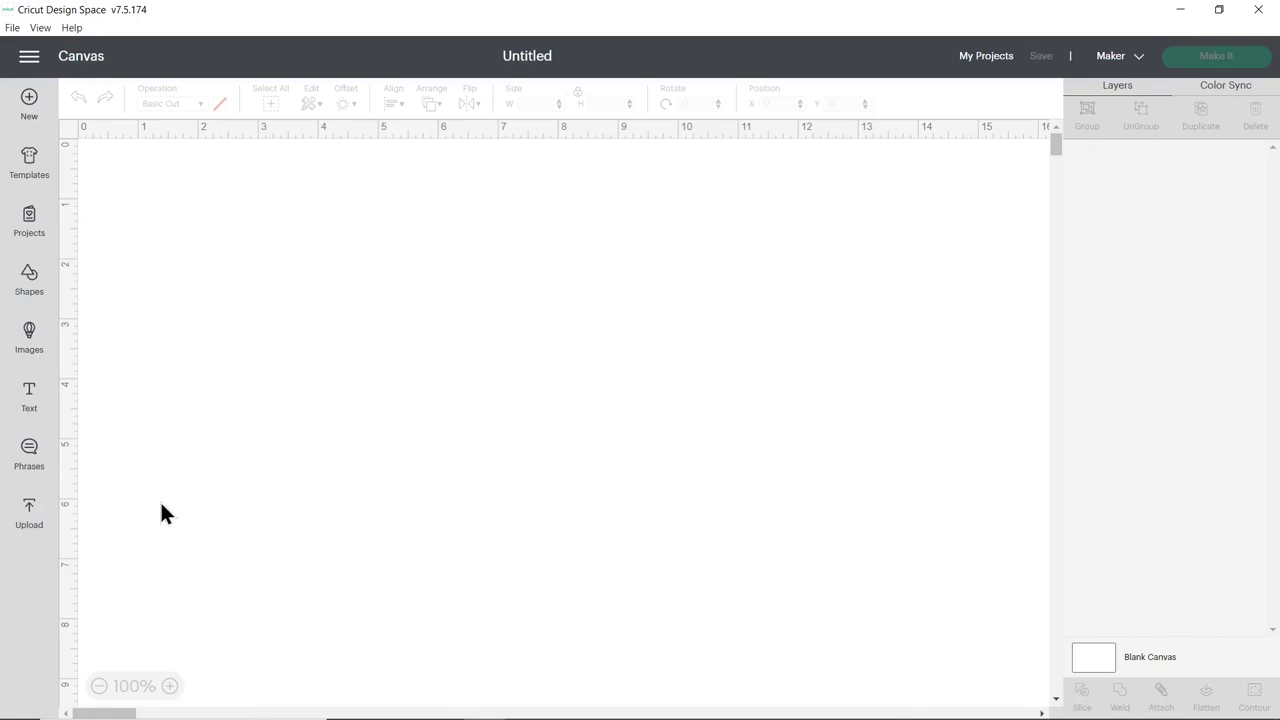
In Cricut Design Space, load SVG_Cat_Egg_Large_CraftWithSarah.svg from Cat - Predesigned, Large Size for Kinder Eggs, as a new image upload
left_click(33, 518)
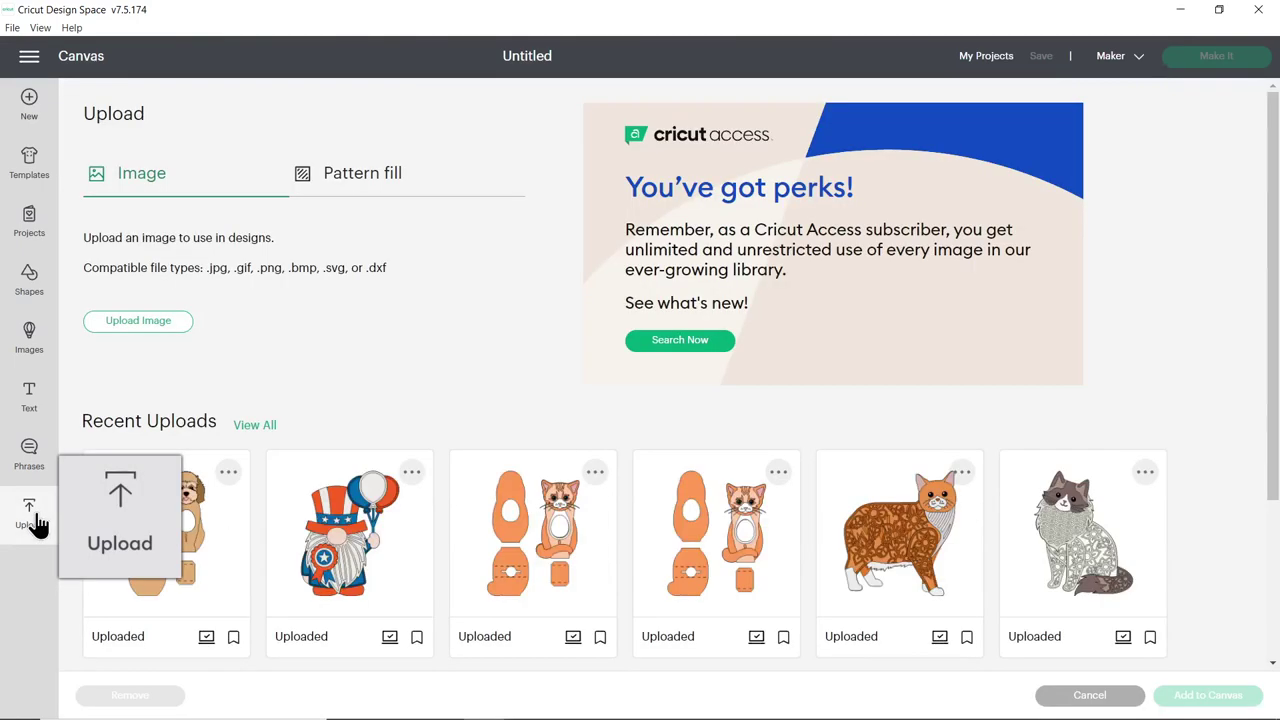
left_click(170, 326)
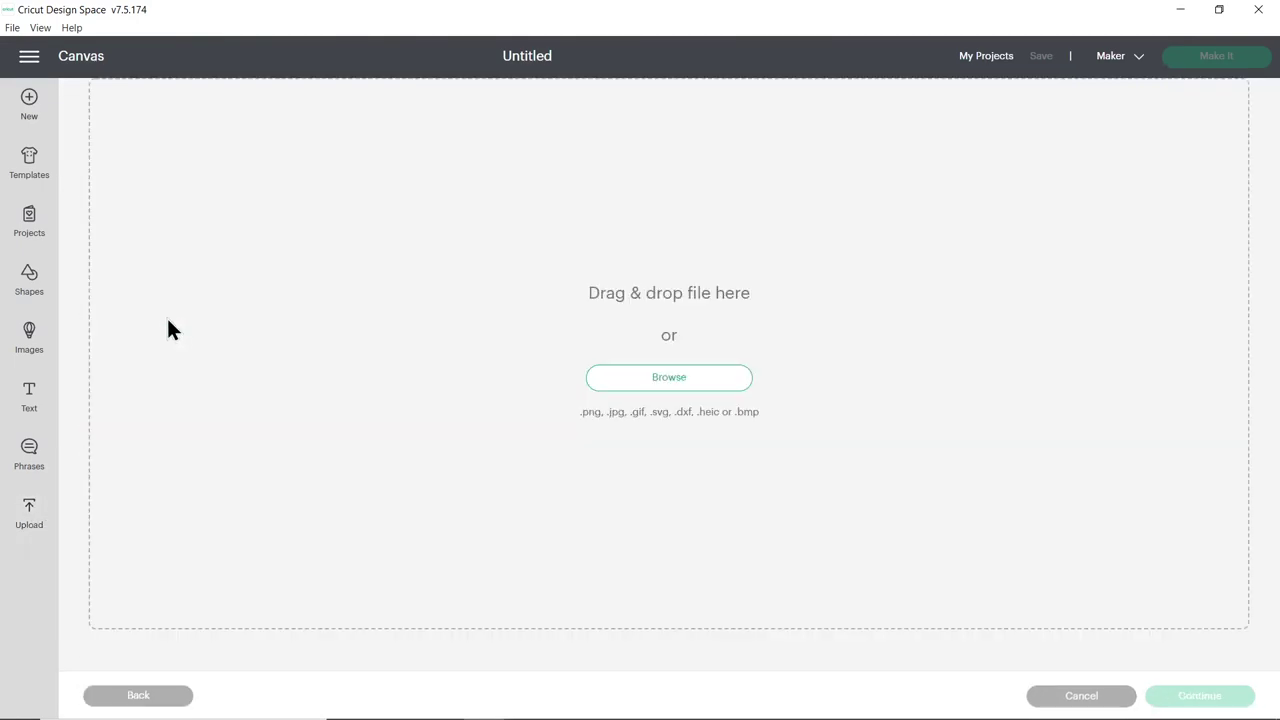
left_click(634, 379)
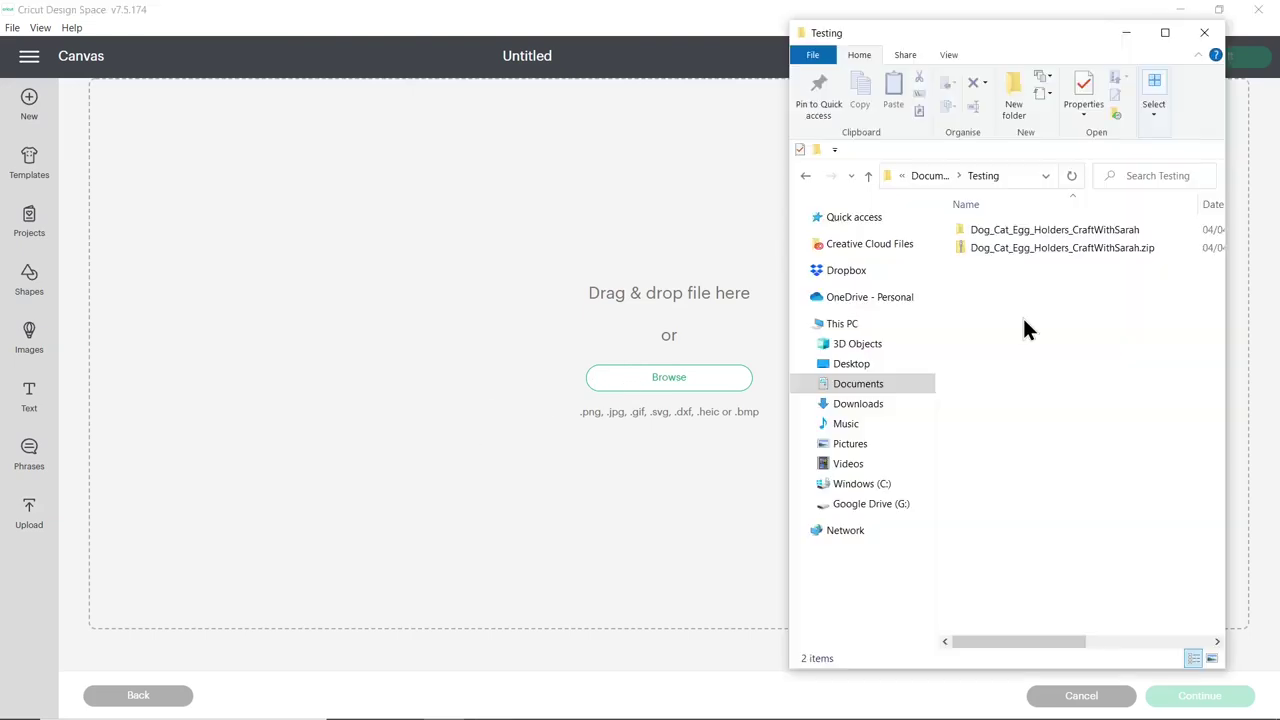
double_click(1002, 229)
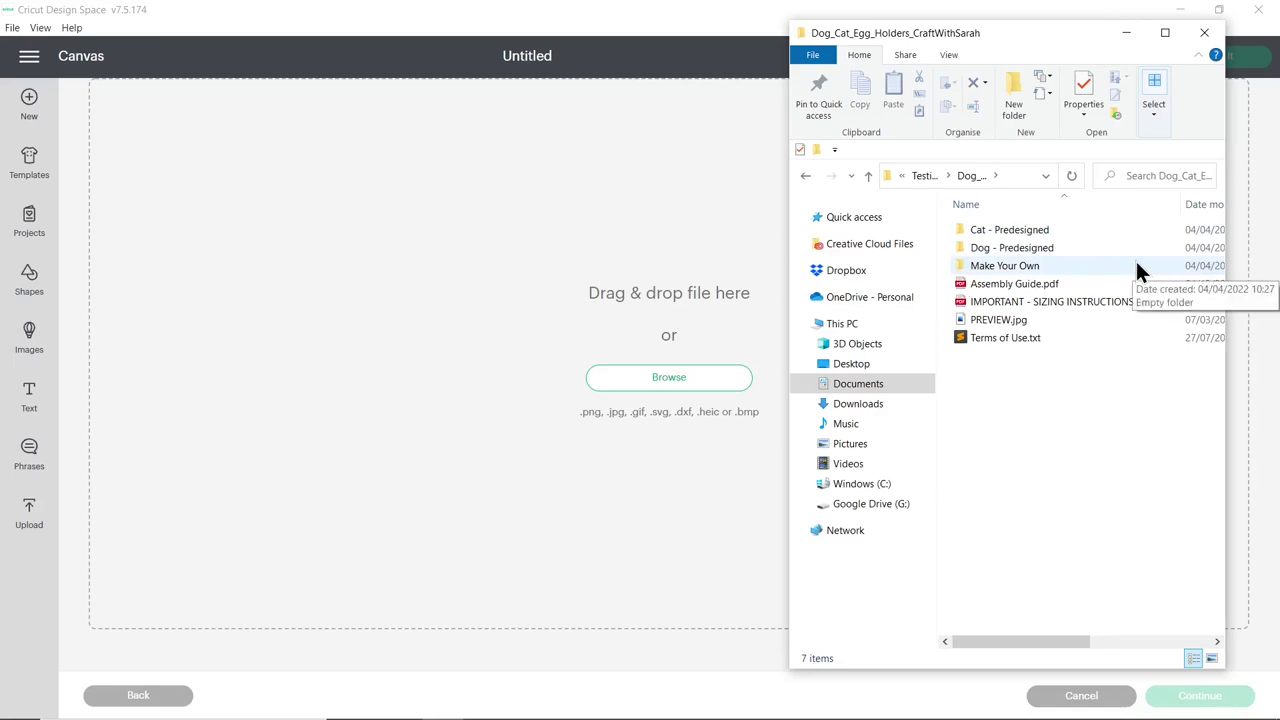
double_click(1032, 226)
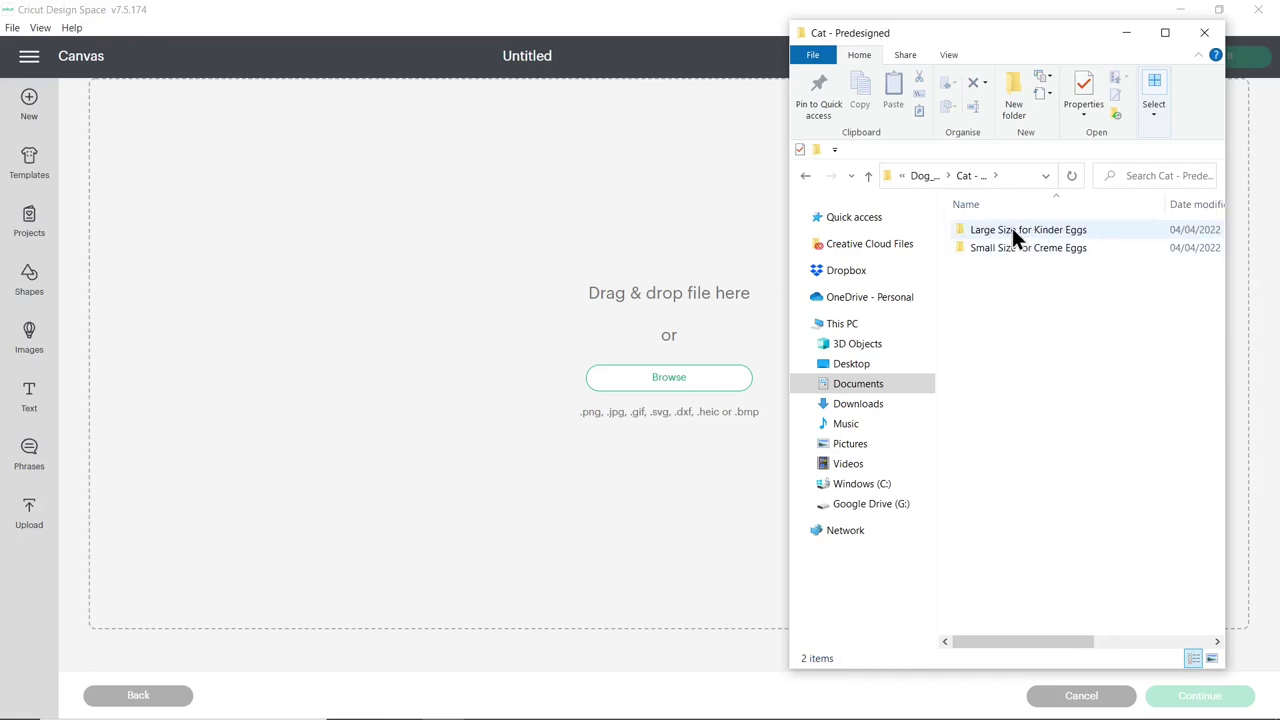
double_click(1011, 228)
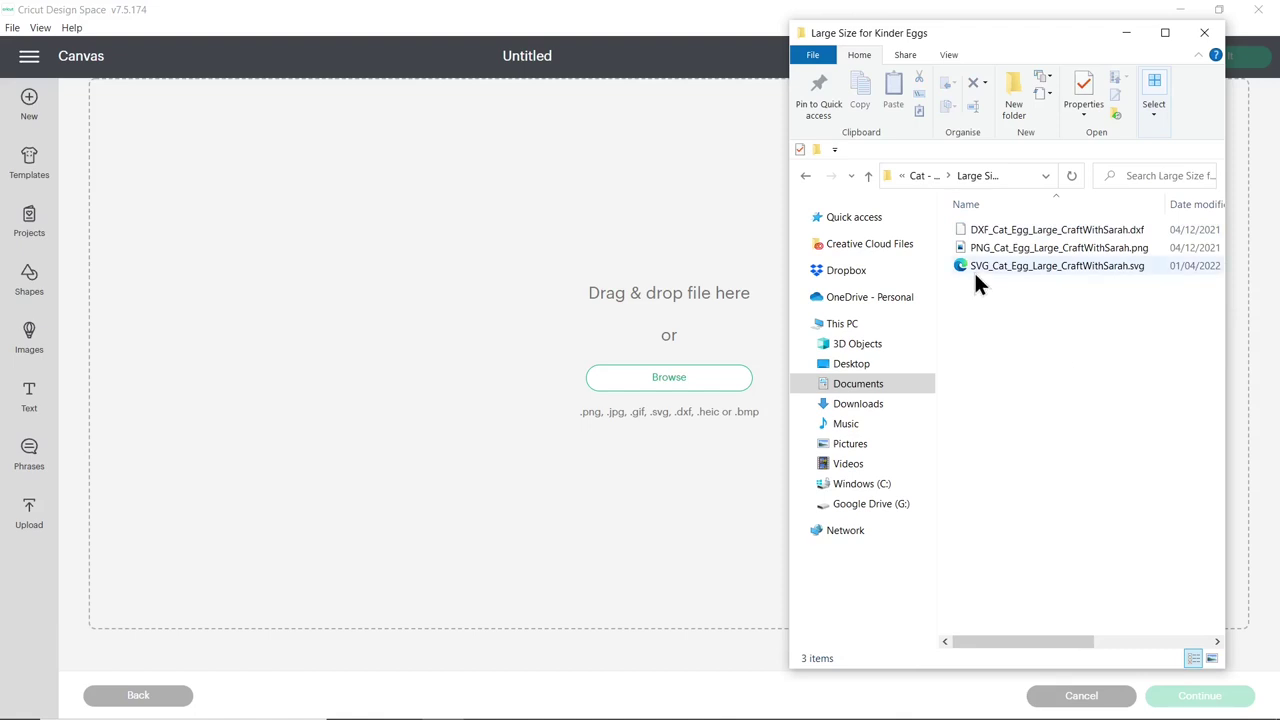
left_click_drag(988, 267, 608, 350)
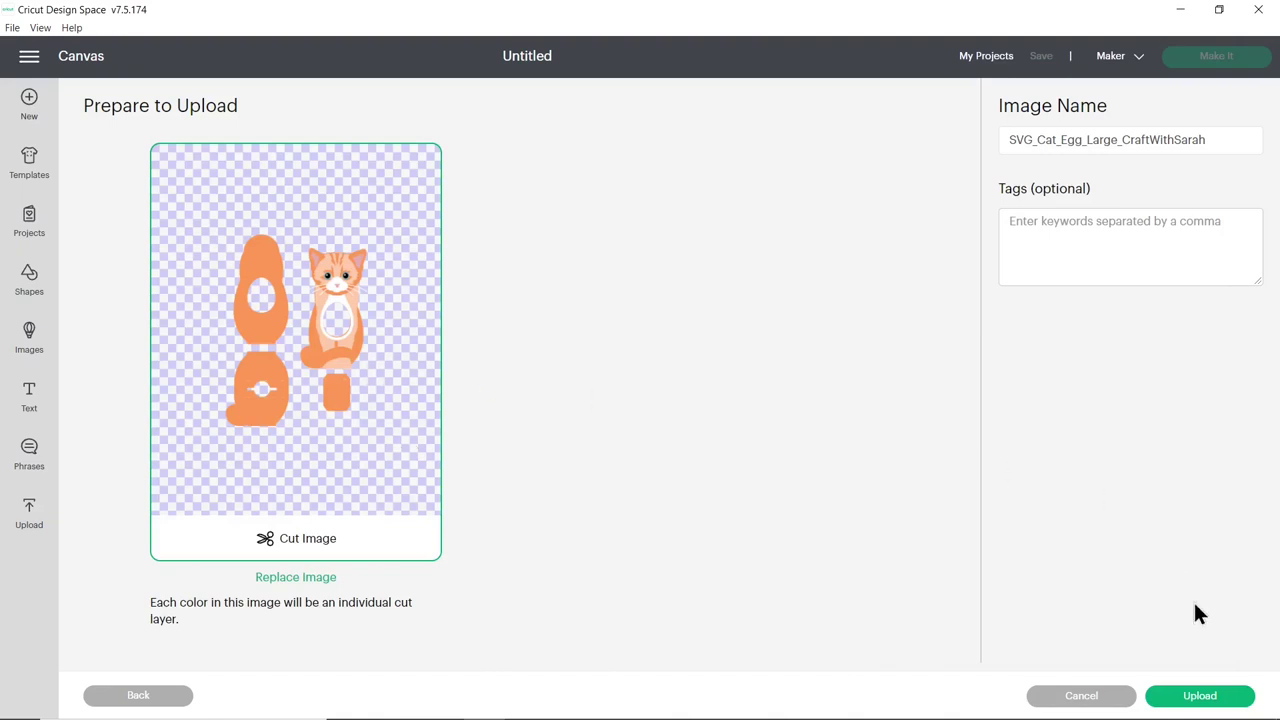
Finish uploading the large cat egg holder image and add it to the canvas
left_click(1195, 697)
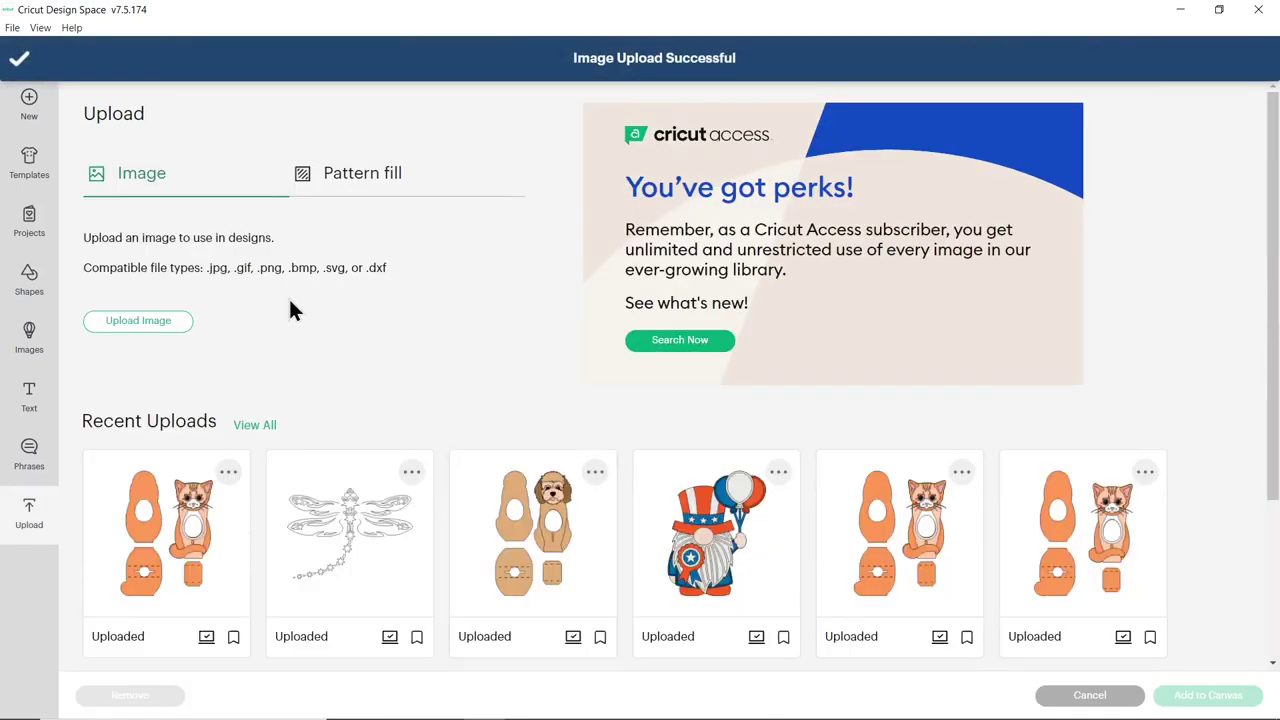
left_click(167, 506)
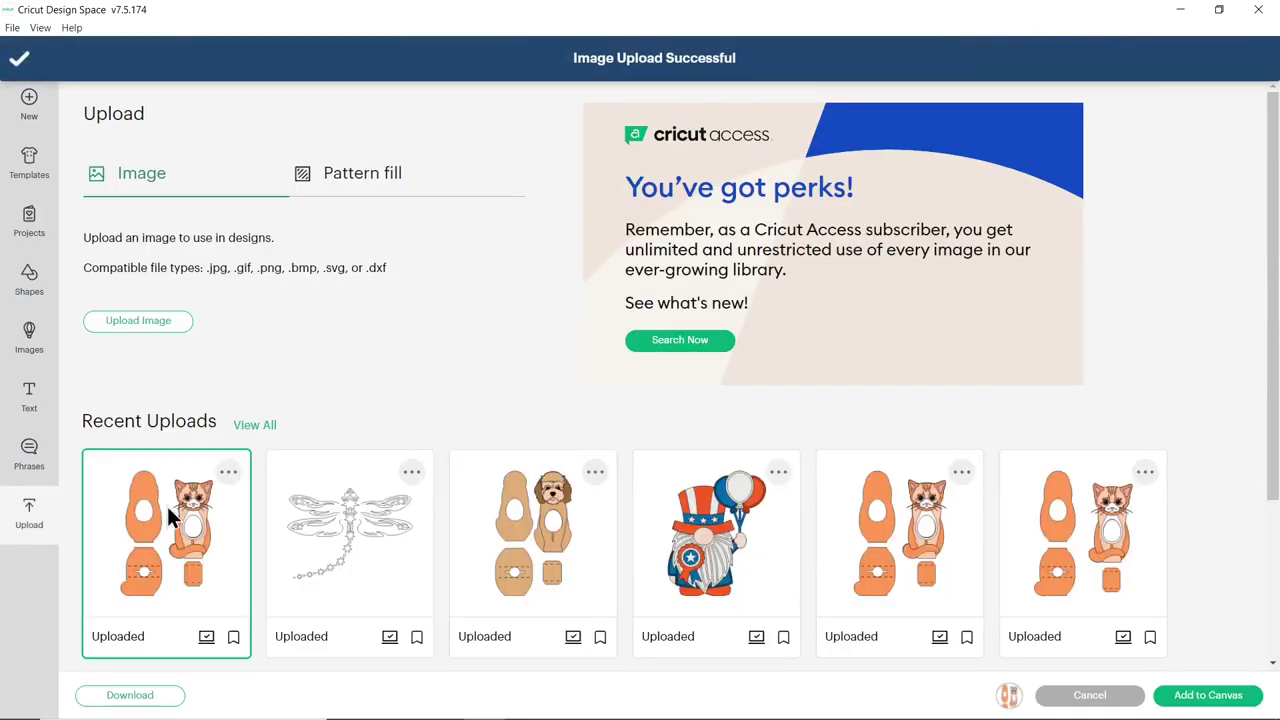
left_click(1215, 696)
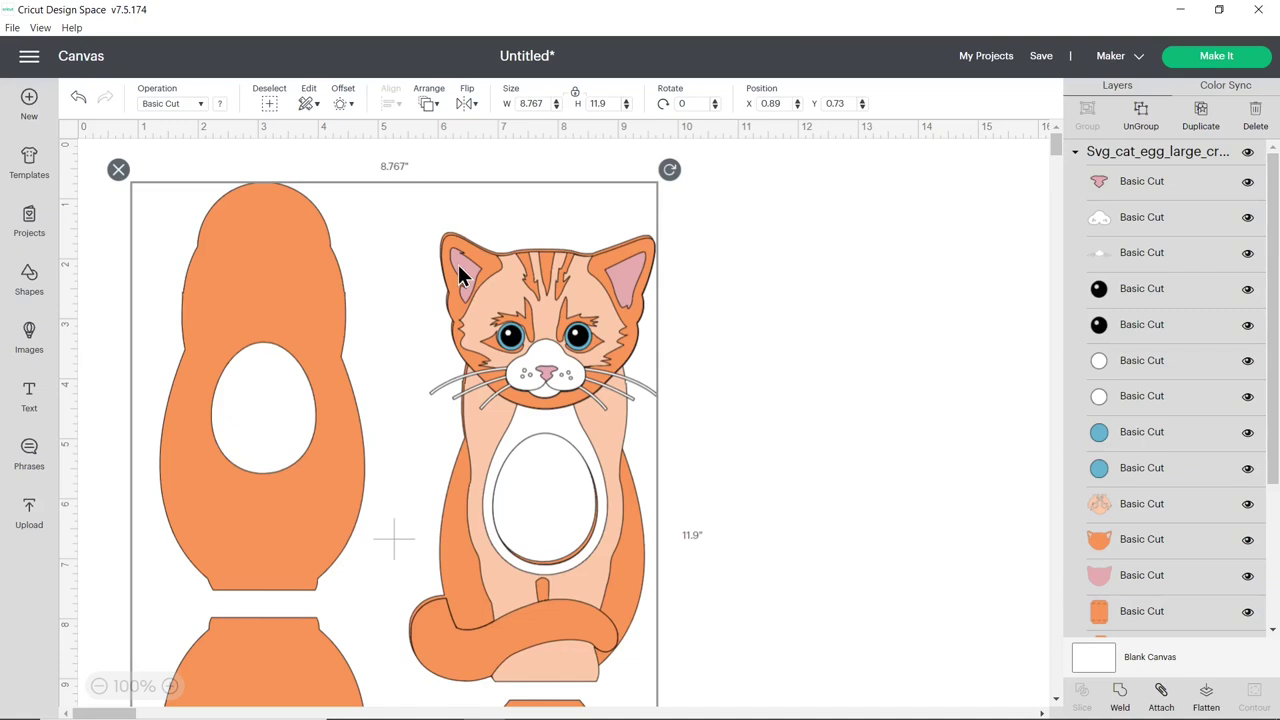
Try resizing the whole cat design to a width of 8 inches and undo the resize
left_click(543, 104)
type("8")
key("Return")
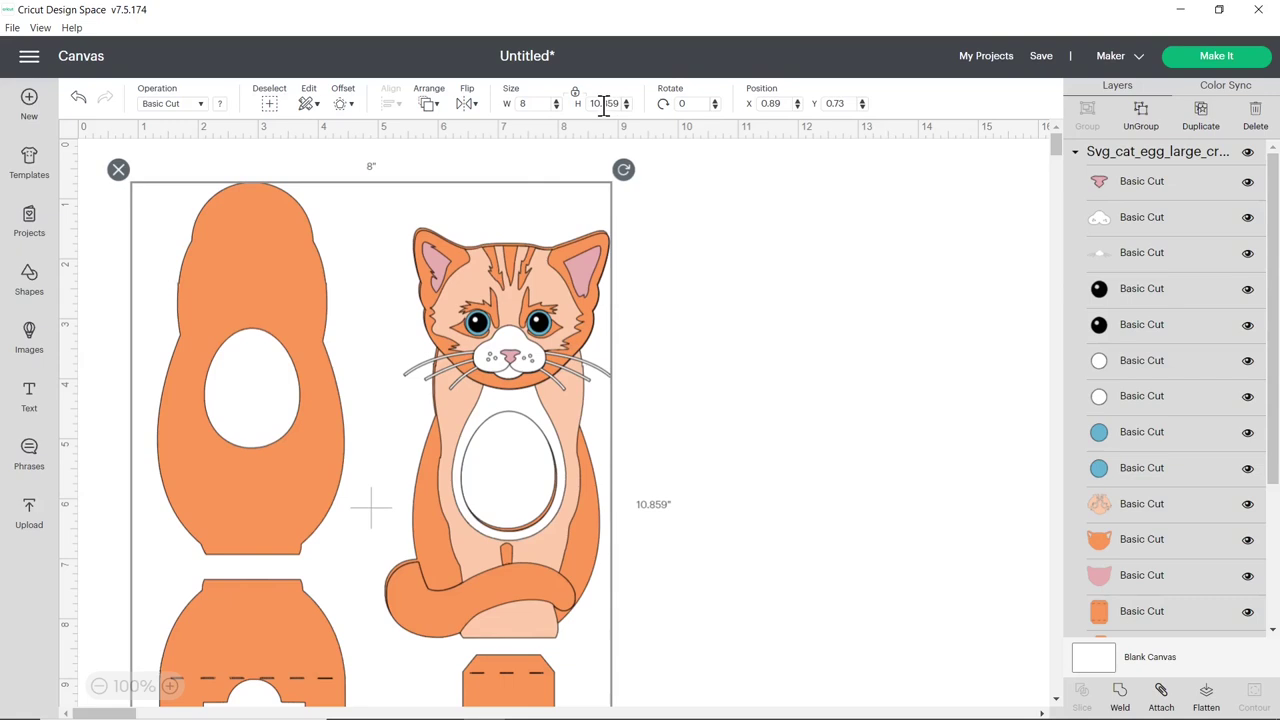
left_click(78, 98)
left_click(570, 274)
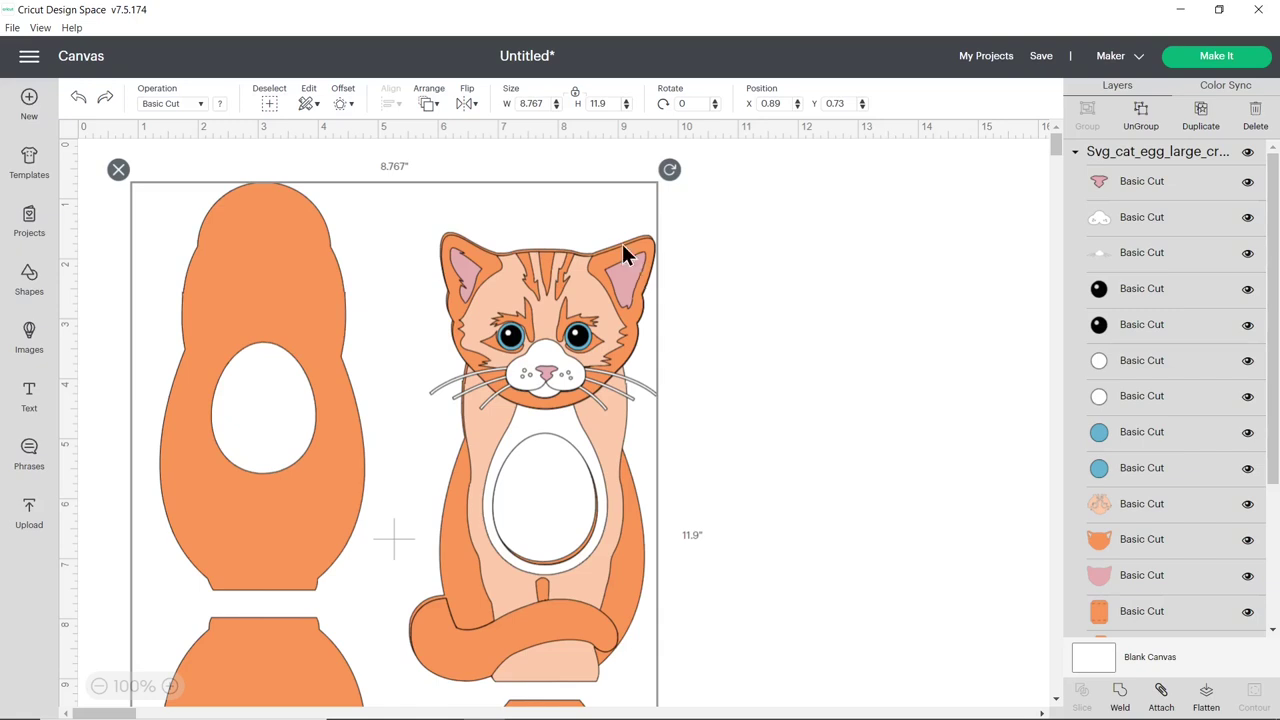
Recolour the cat's light face markings layer dark grey and the orange head layer beneath it black
left_click(1208, 250)
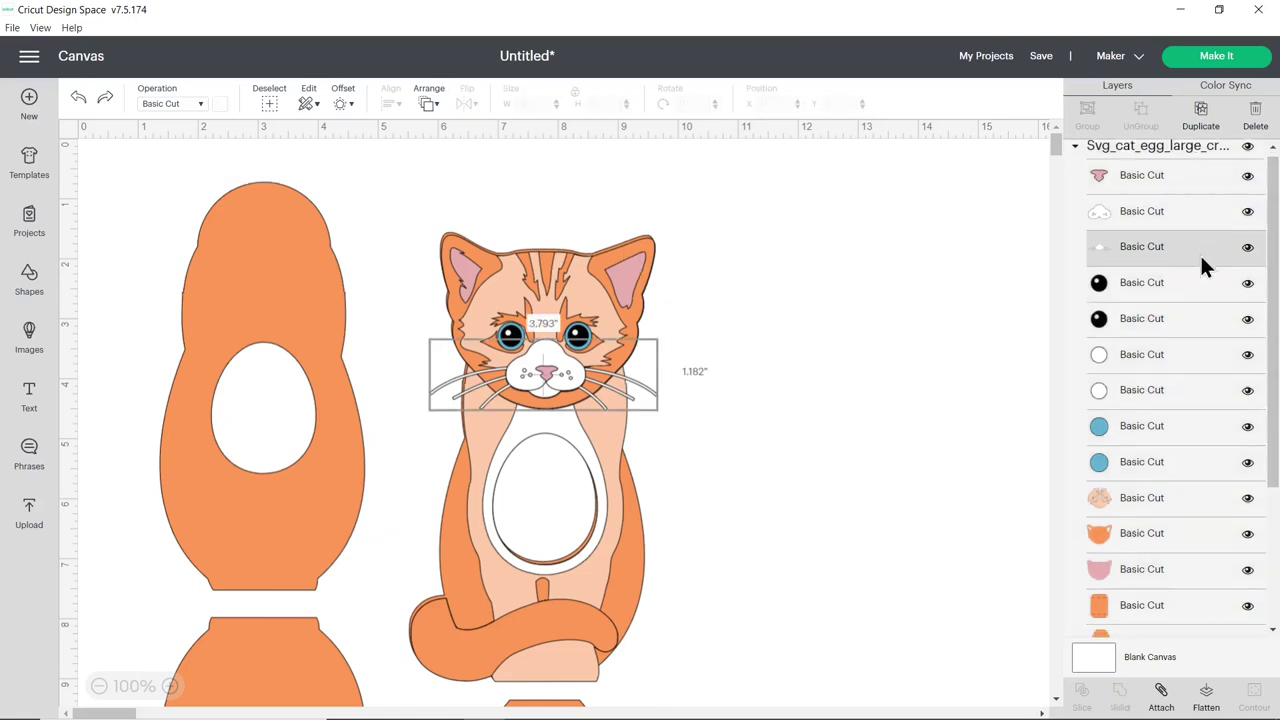
scroll(1203, 263, "down", 3)
scroll(1203, 263, "down", 1)
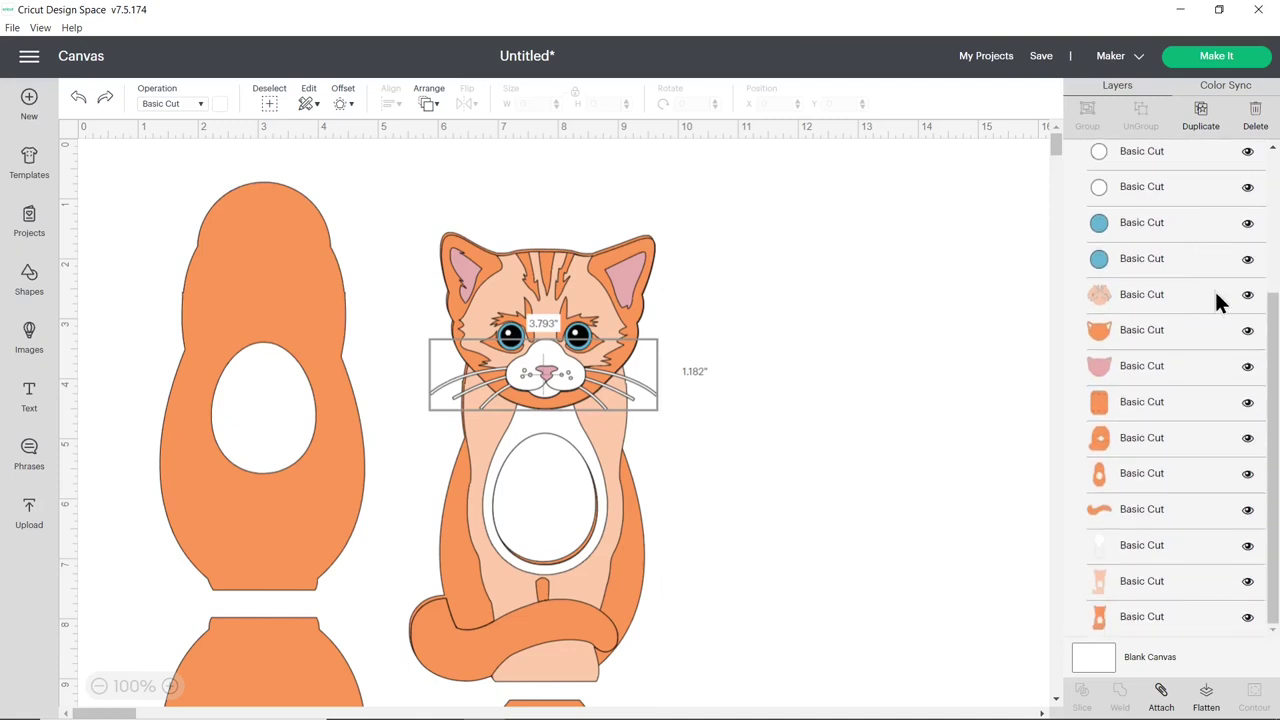
left_click(1216, 295)
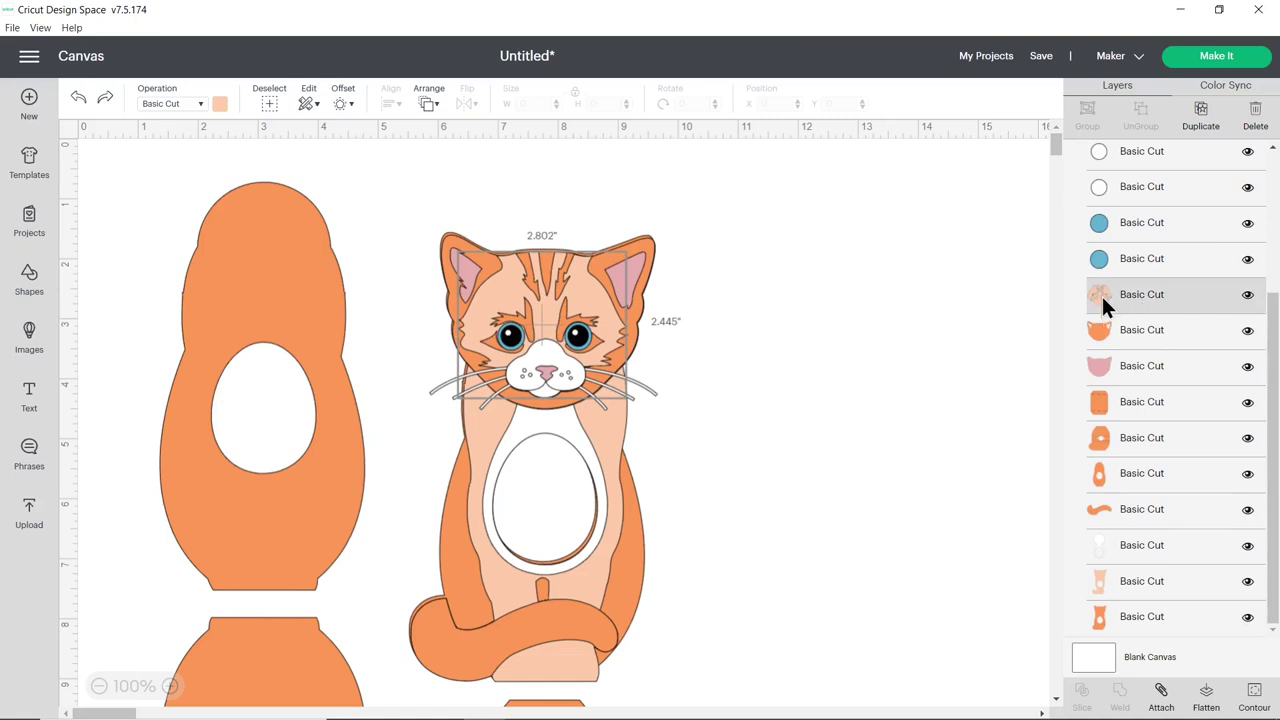
left_click(220, 104)
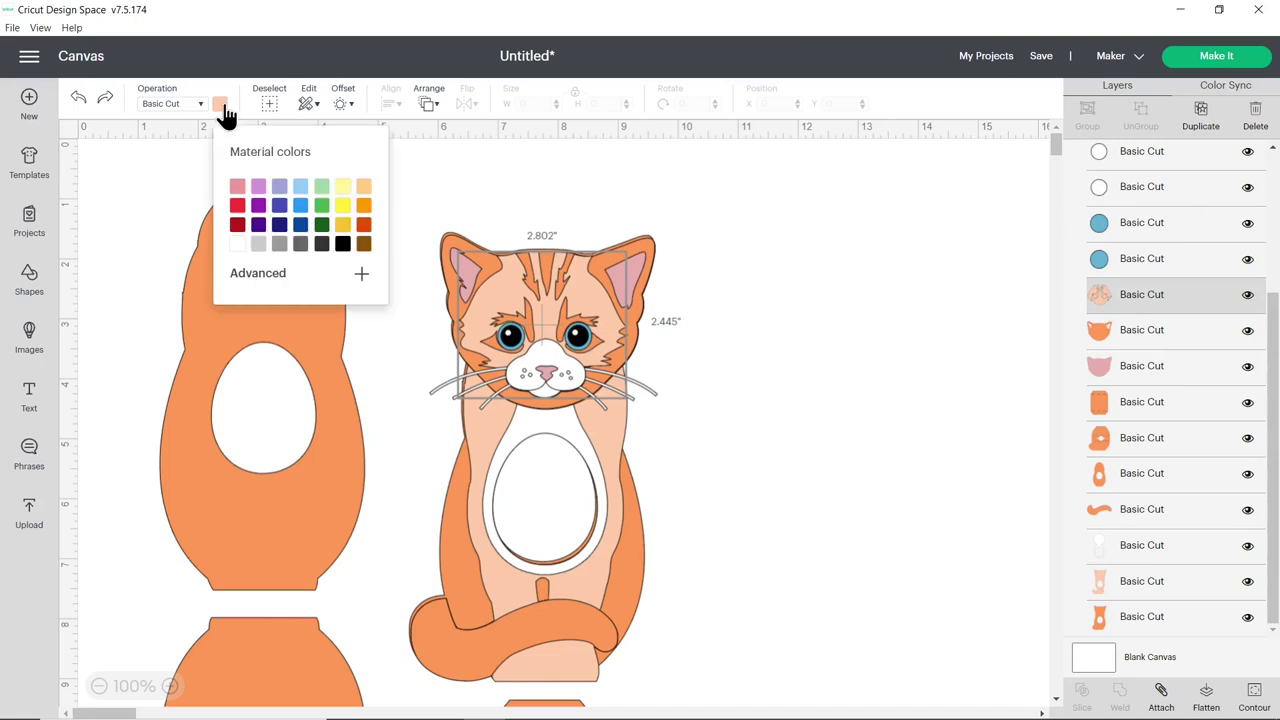
left_click(321, 246)
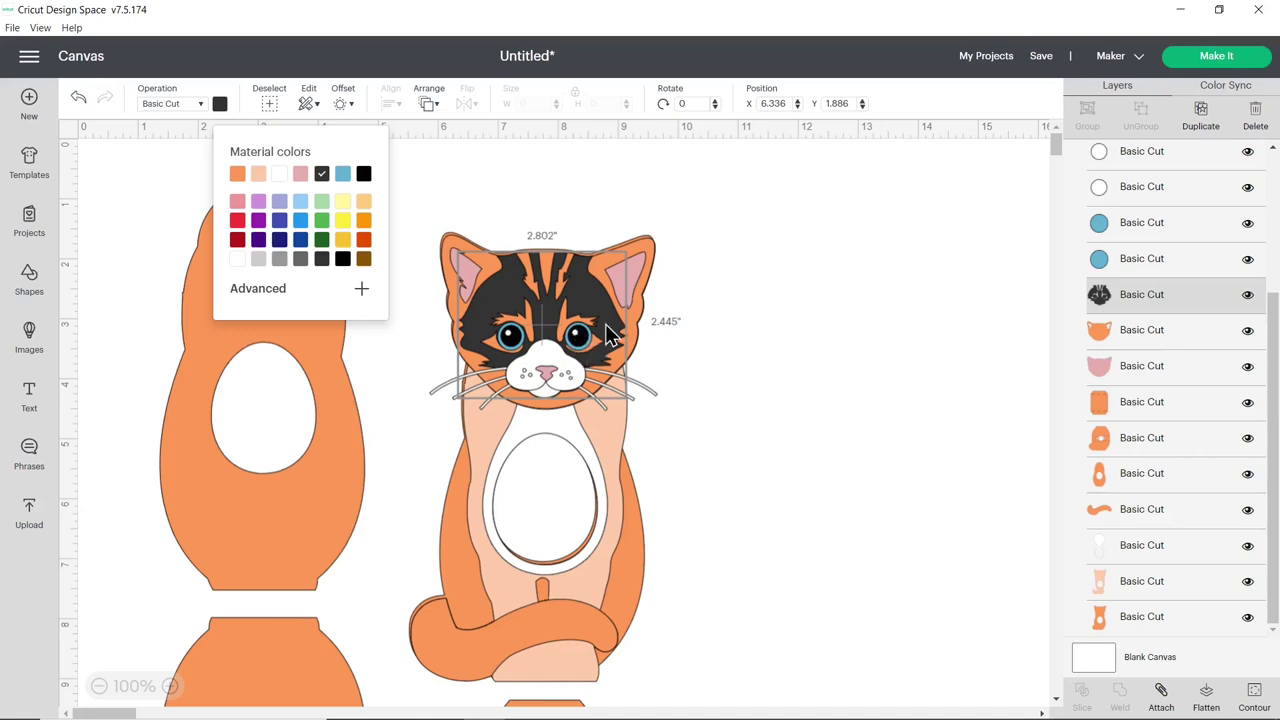
left_click(1188, 341)
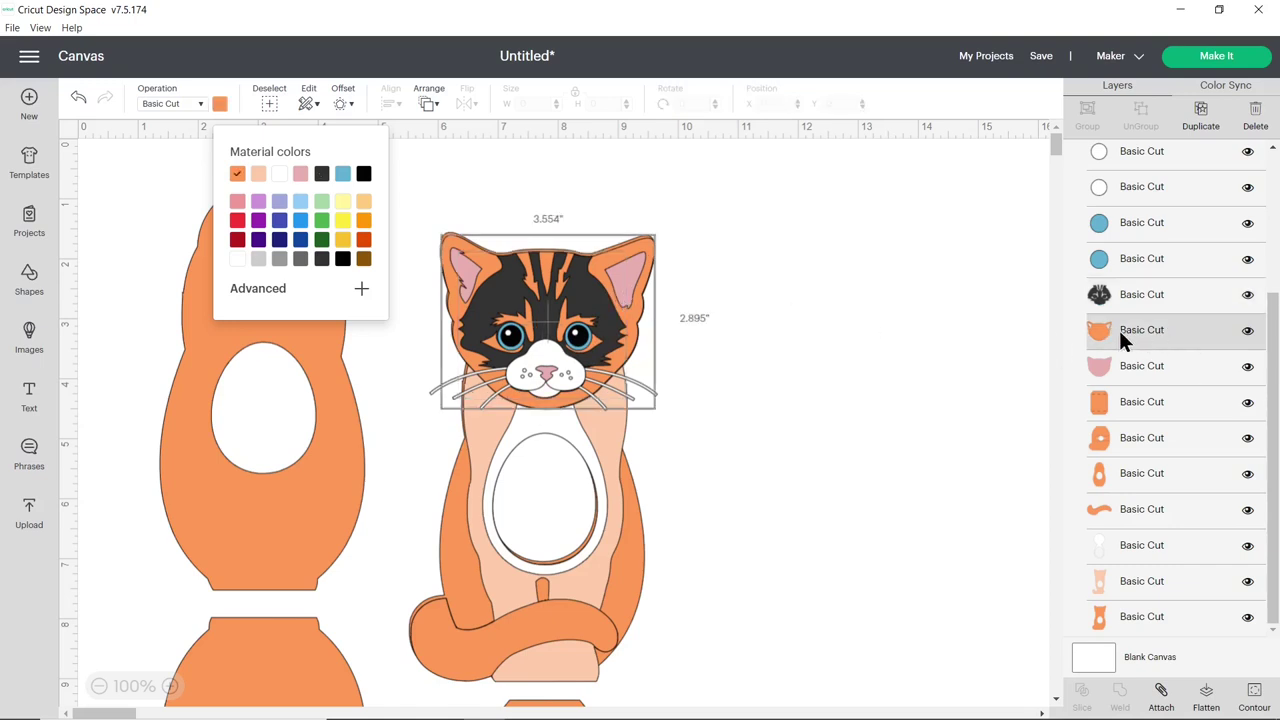
left_click(342, 260)
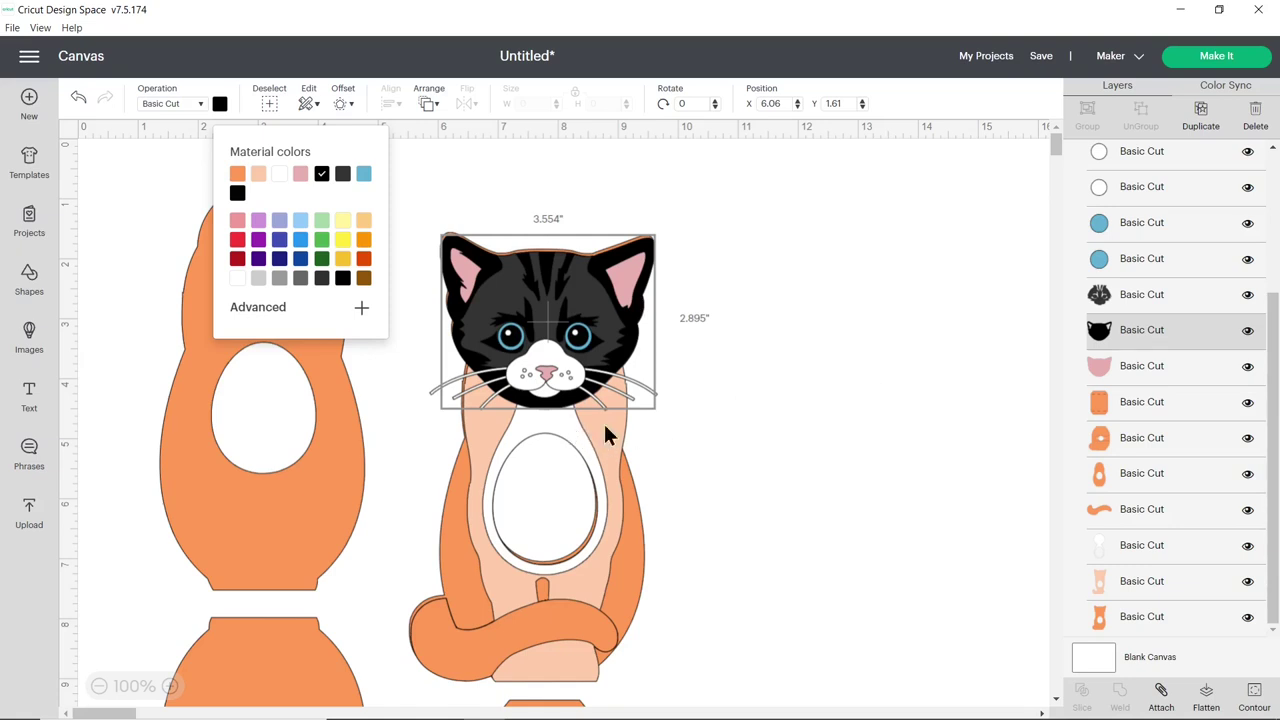
Try deleting the white chest layer around the egg opening and undo the deletion
left_click(1189, 545)
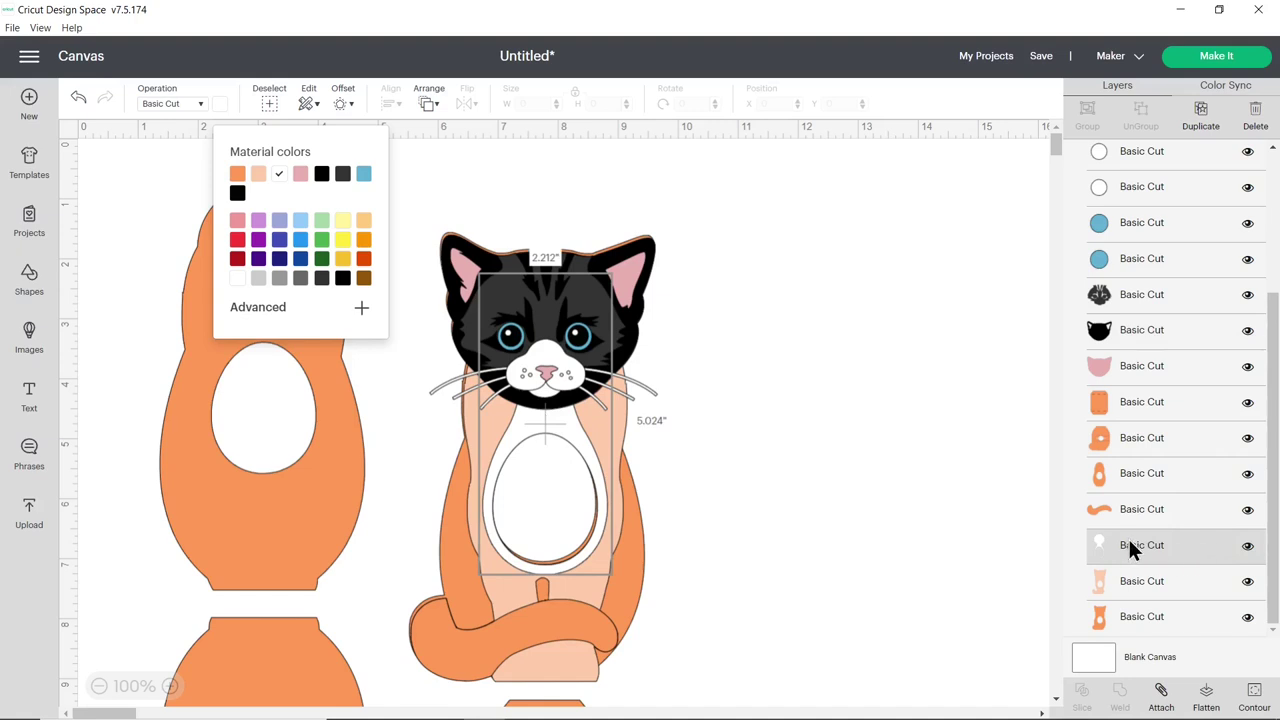
key("Delete")
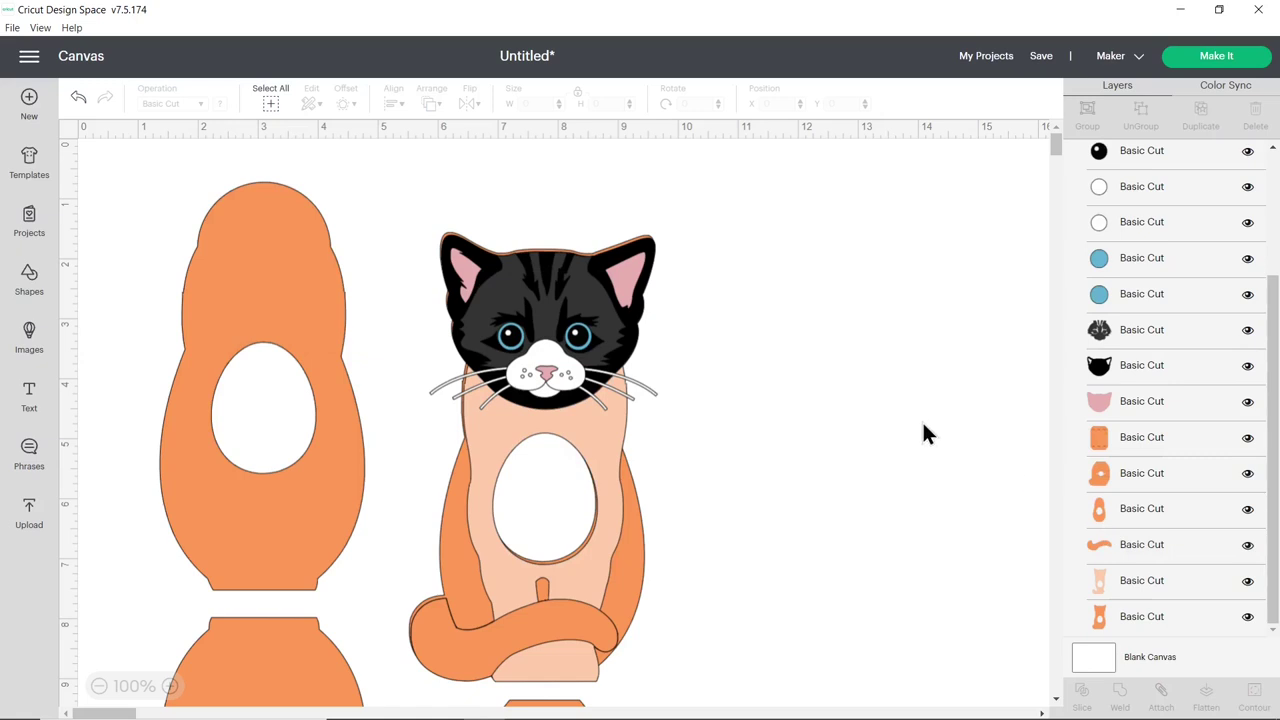
left_click(78, 100)
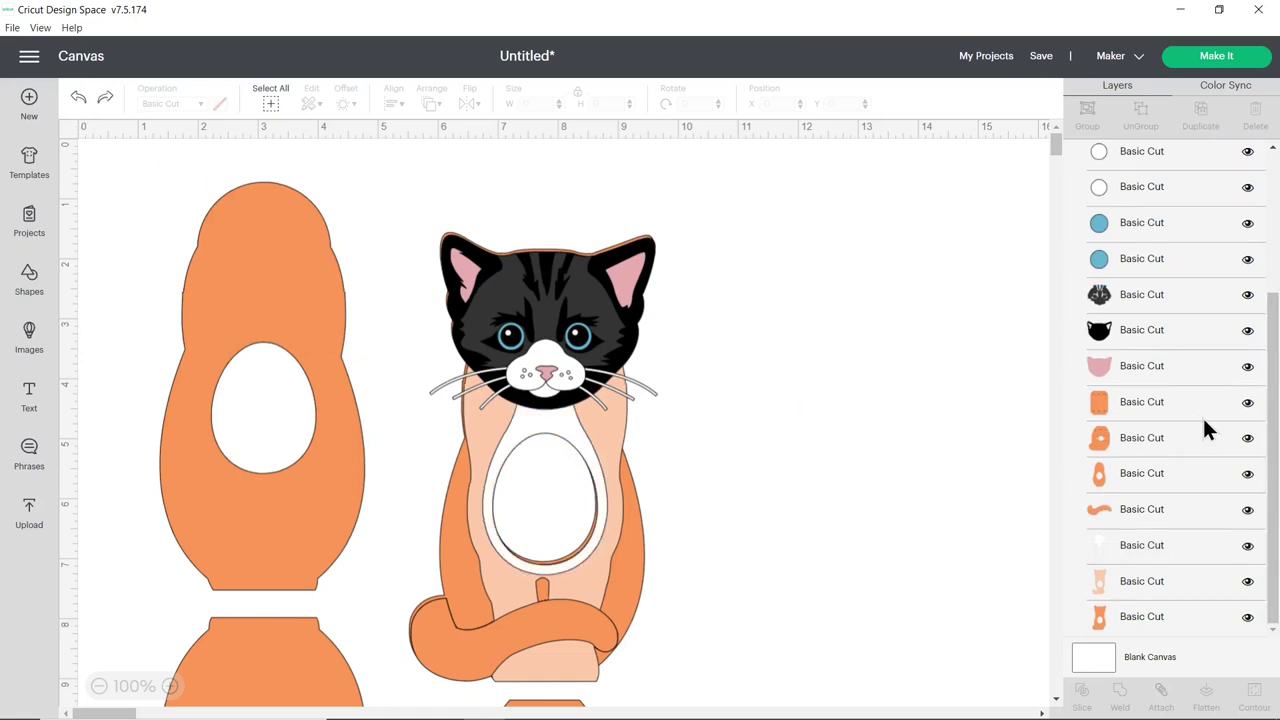
Recolour the light peach body layer with the same dark grey as the face markings
left_click(1188, 588)
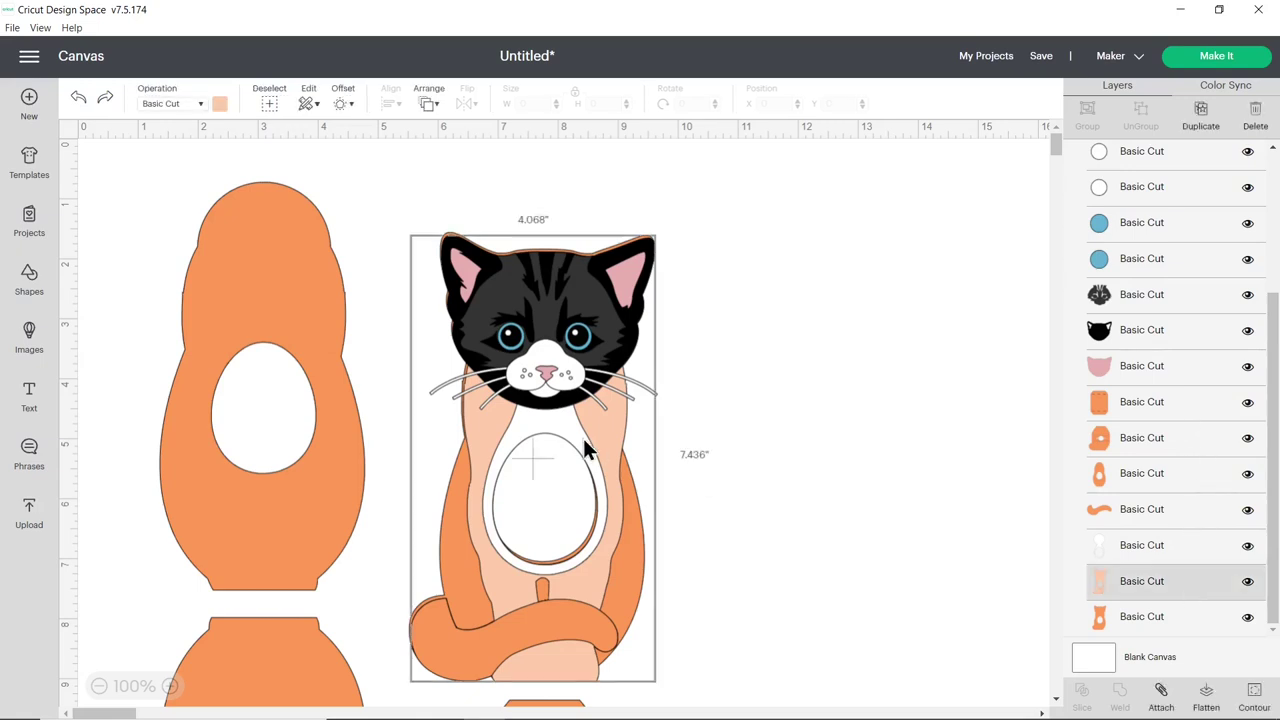
left_click(219, 104)
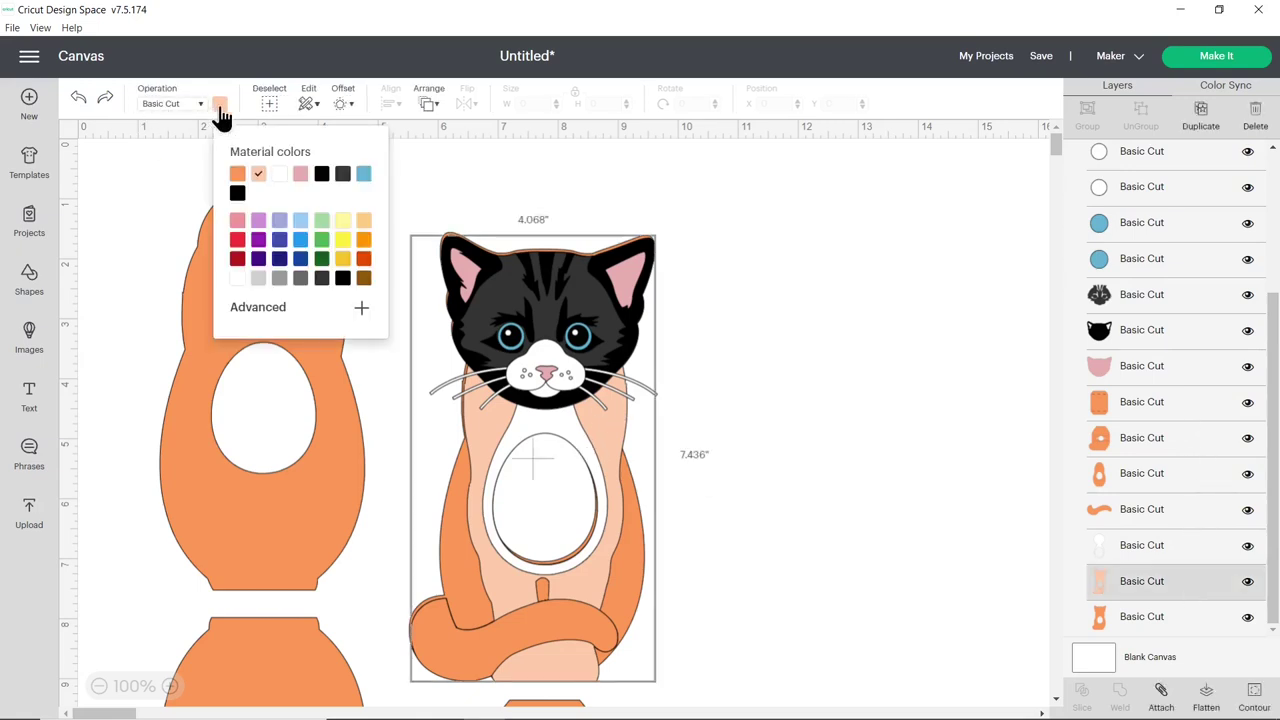
left_click(341, 176)
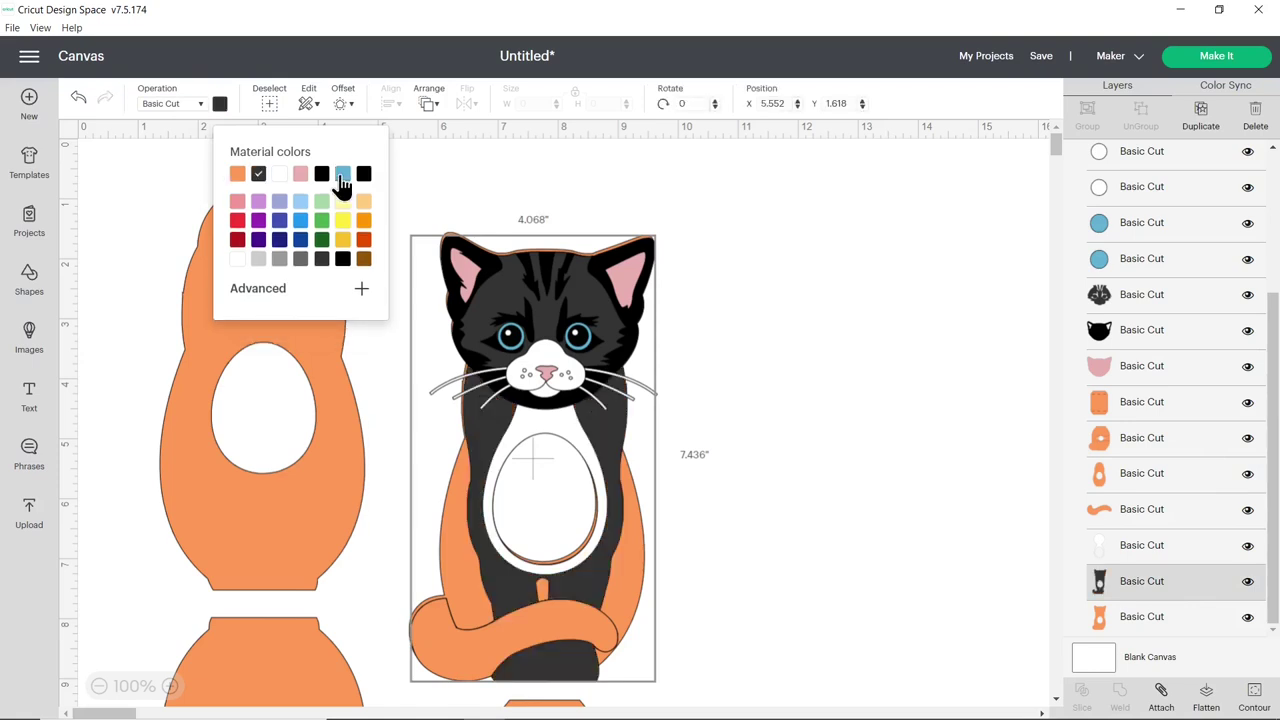
Recolour the orange back body layer behind the cat and the orange tail layer black
left_click(1199, 618)
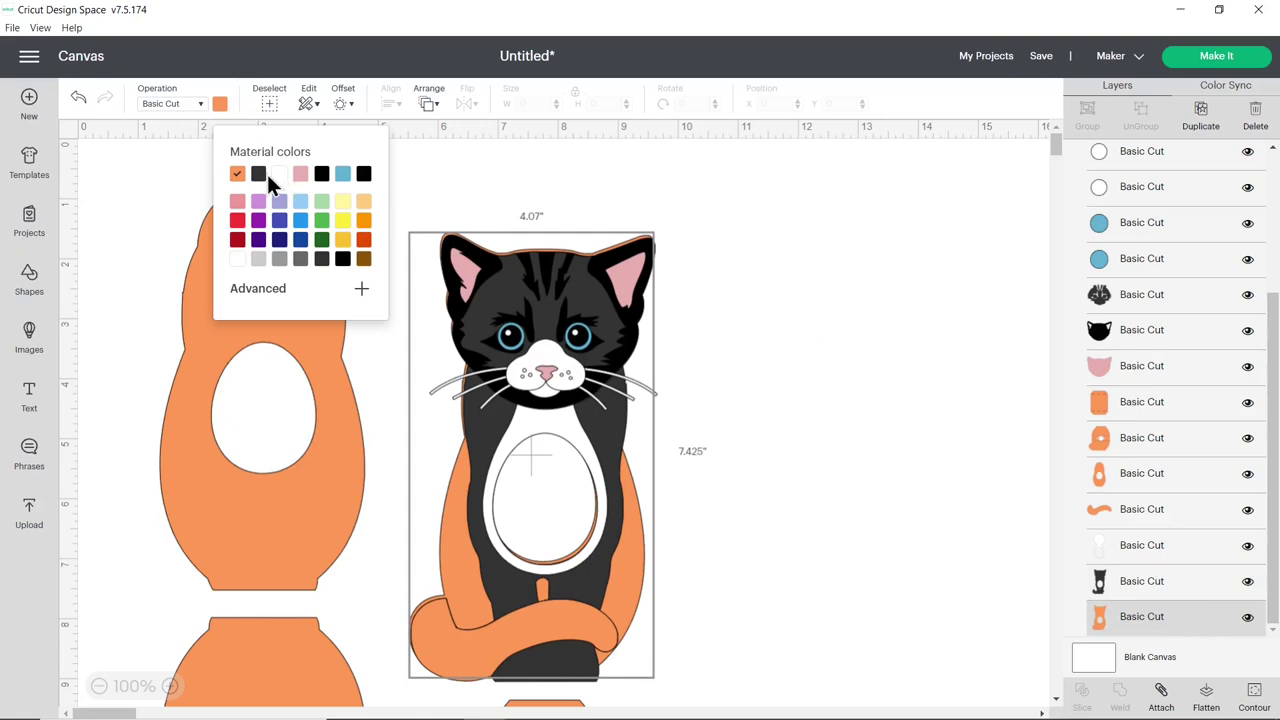
left_click(342, 259)
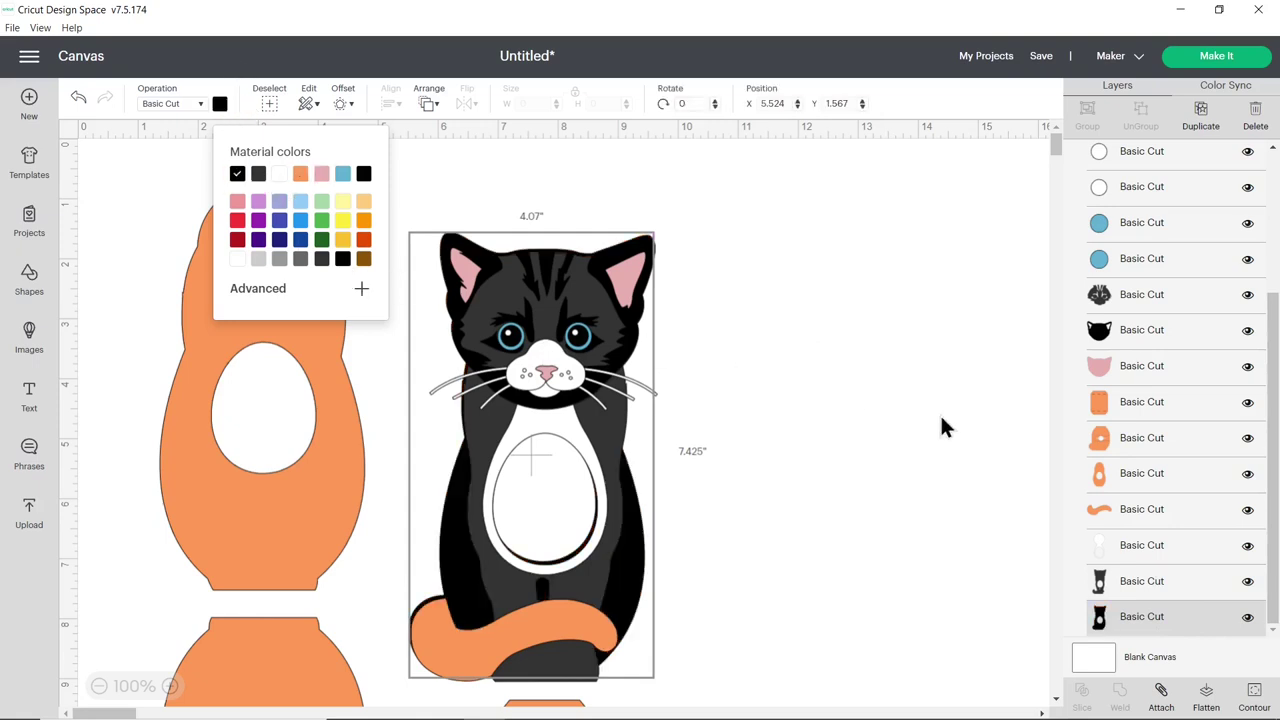
left_click(1158, 507)
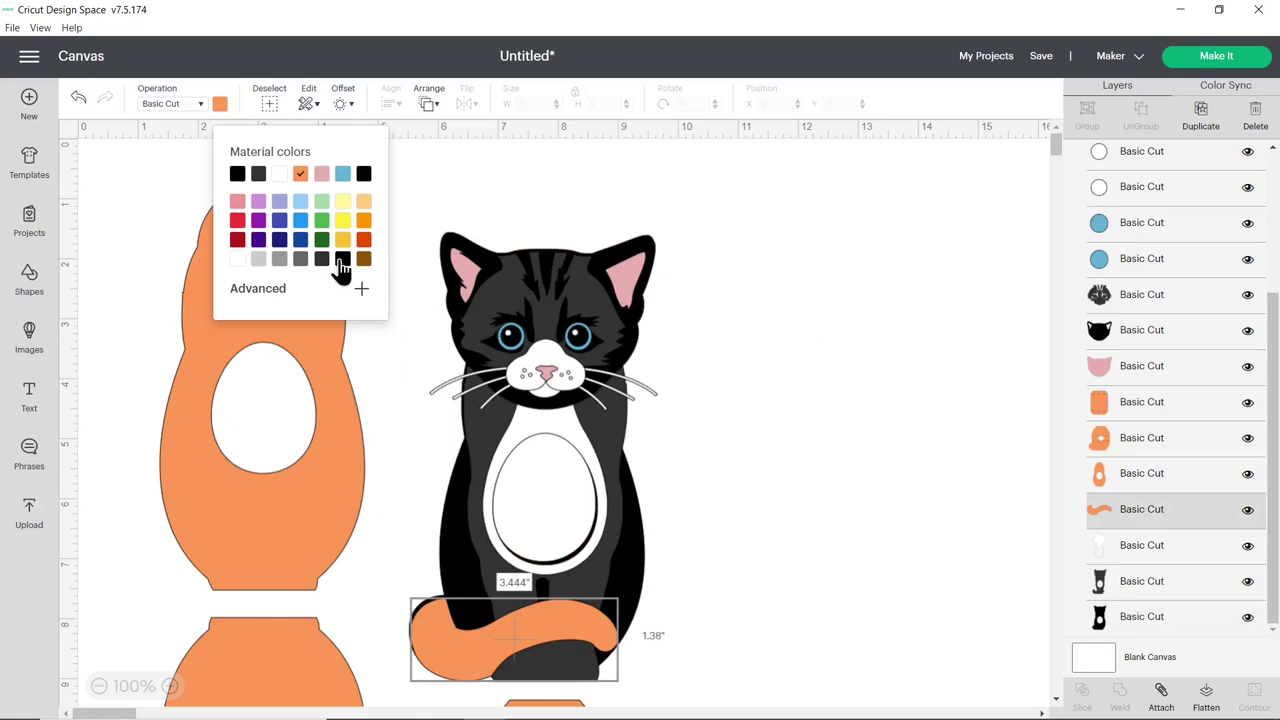
left_click(342, 262)
left_click(830, 379)
scroll(830, 379, "down", 2)
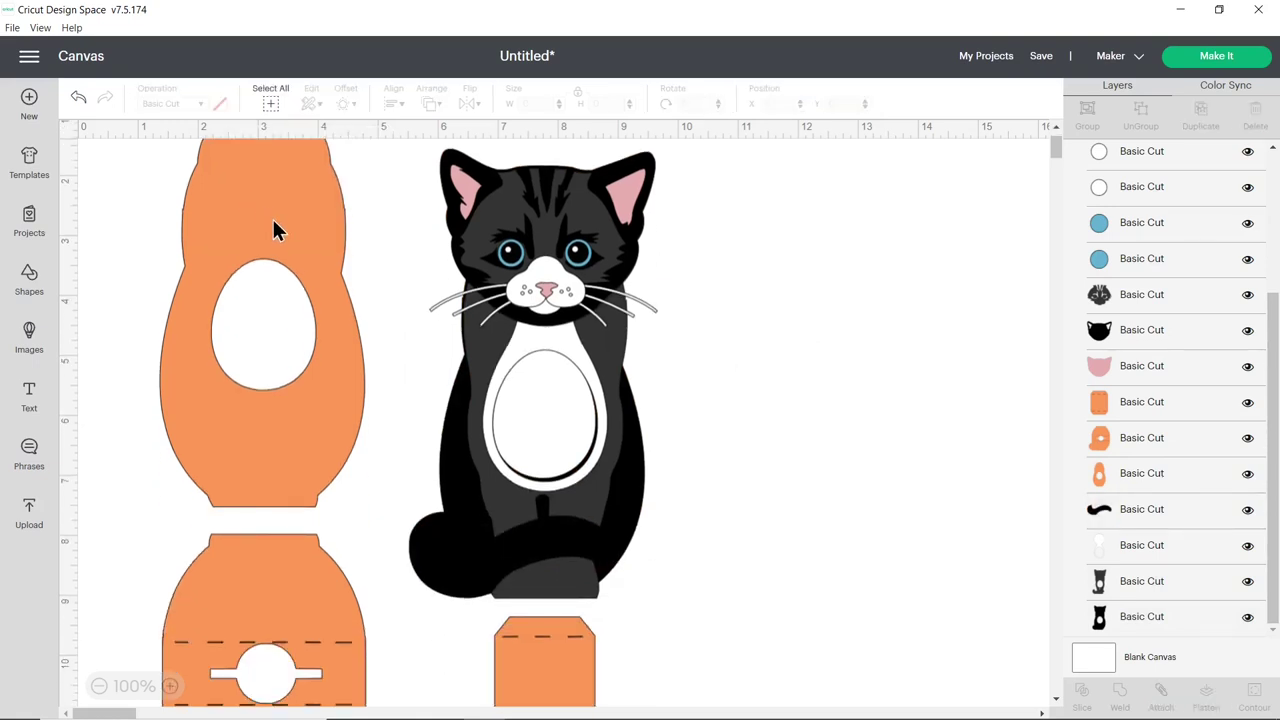
scroll(280, 235, "down", 5)
scroll(300, 270, "up", 5)
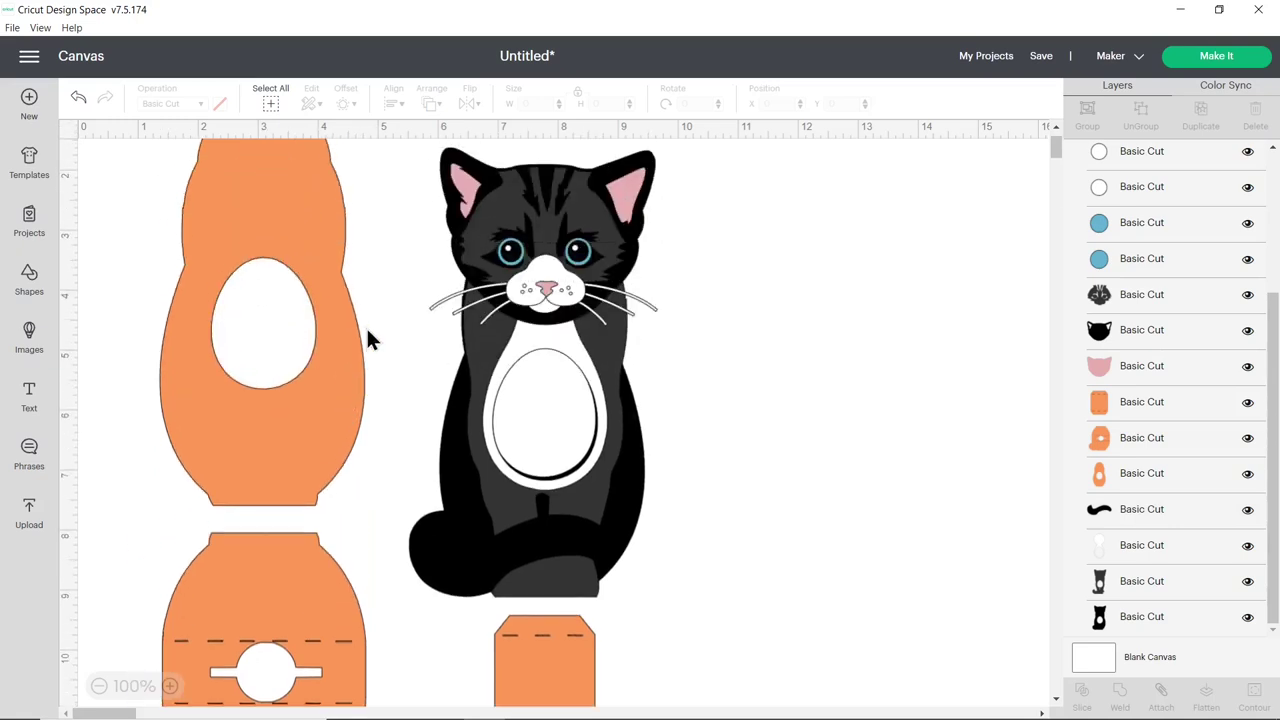
Select the whole design and sync the three remaining orange holder pieces to the black colour group
key("ctrl+a")
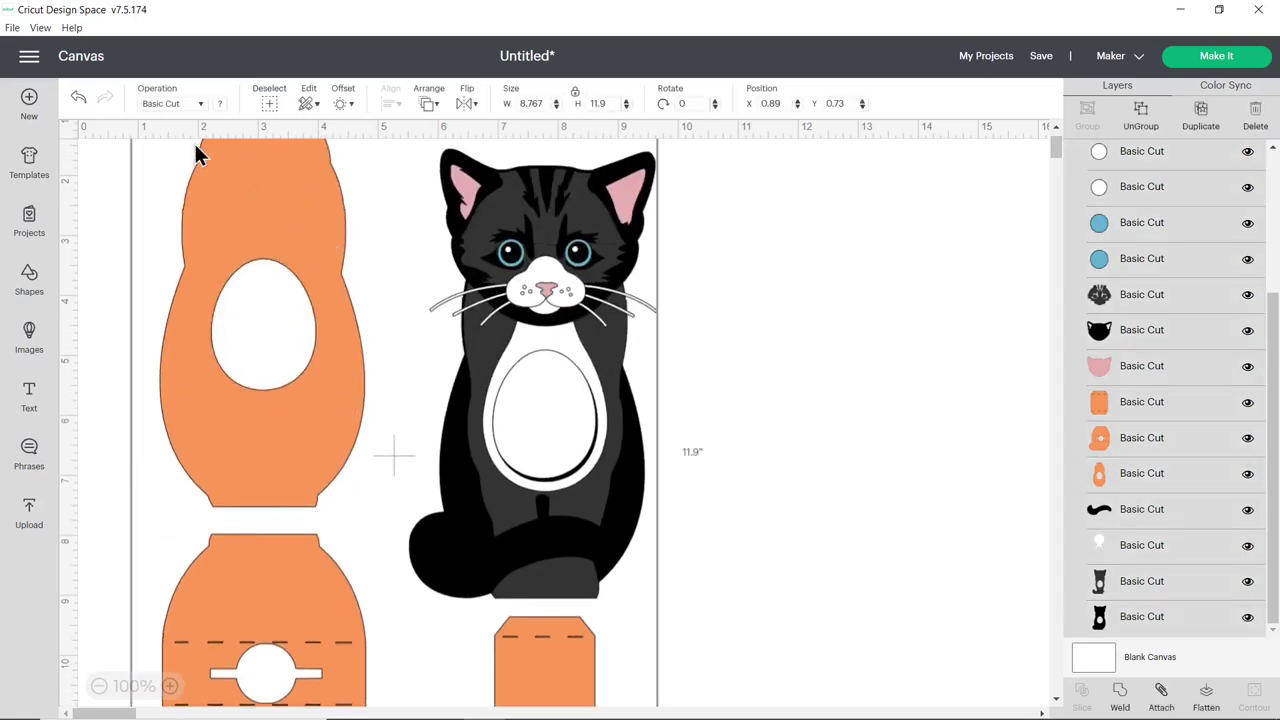
scroll(268, 220, "down", 2)
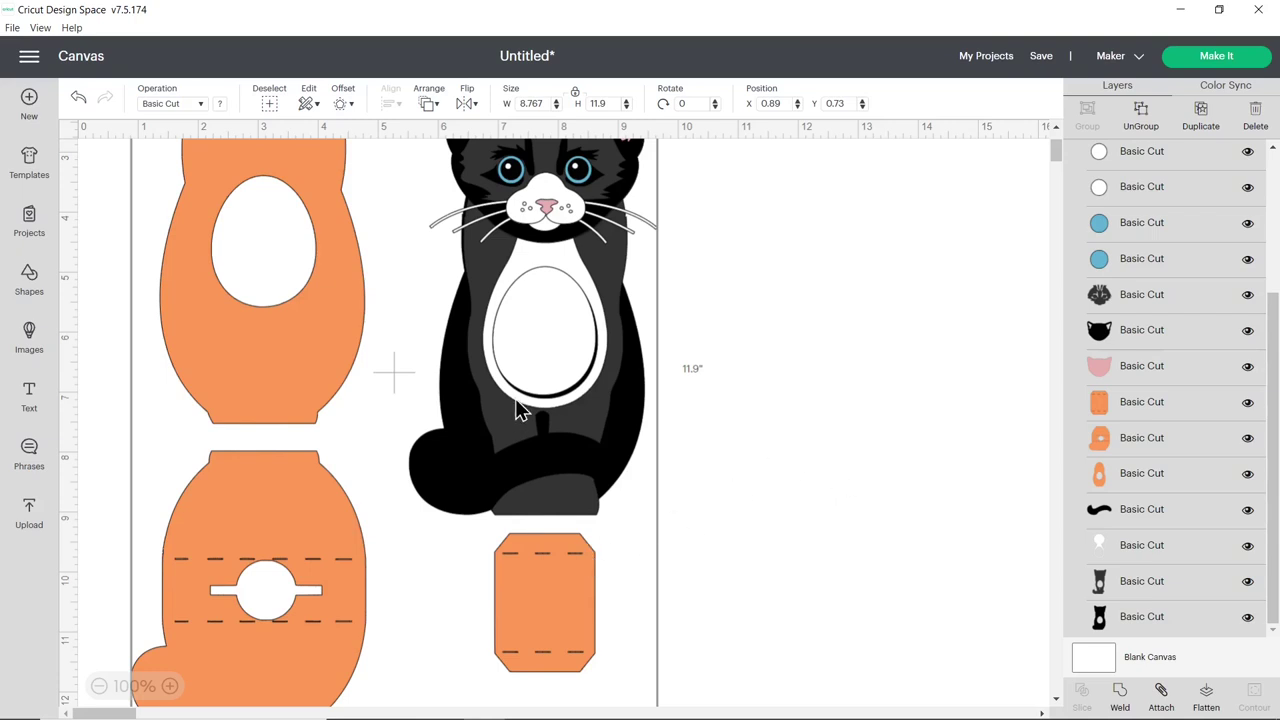
left_click(1226, 88)
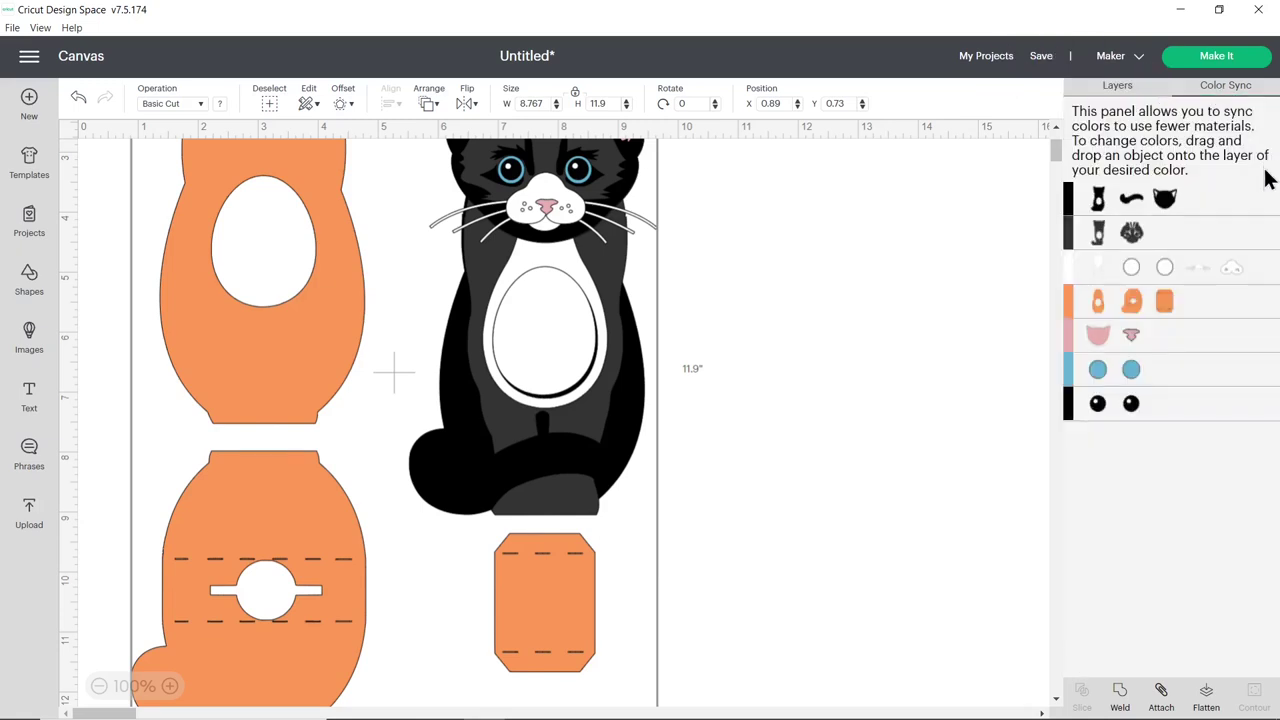
left_click_drag(1165, 301, 1210, 212)
left_click_drag(1133, 310, 1214, 215)
left_click_drag(1100, 300, 1200, 233)
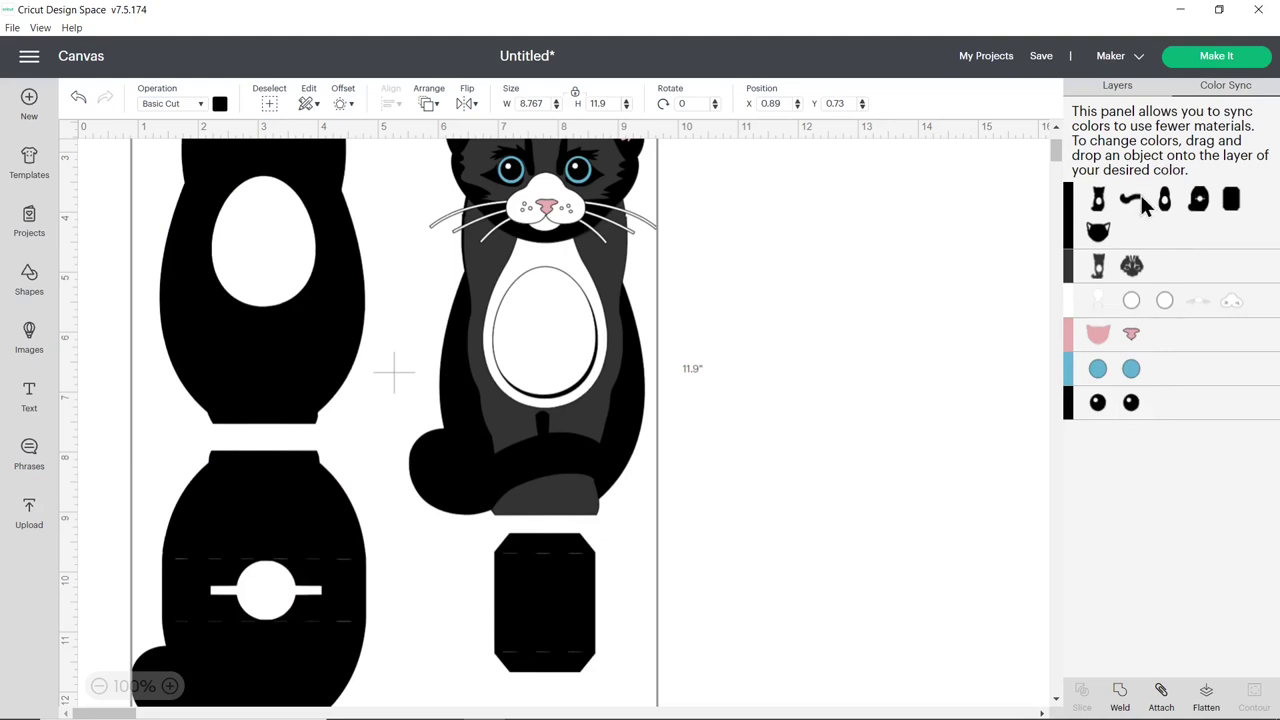
Merge both eye pupil pieces from the separate black colour group into the main black group and return to the layer list
left_click_drag(1131, 402, 1188, 244)
left_click_drag(1099, 402, 1172, 226)
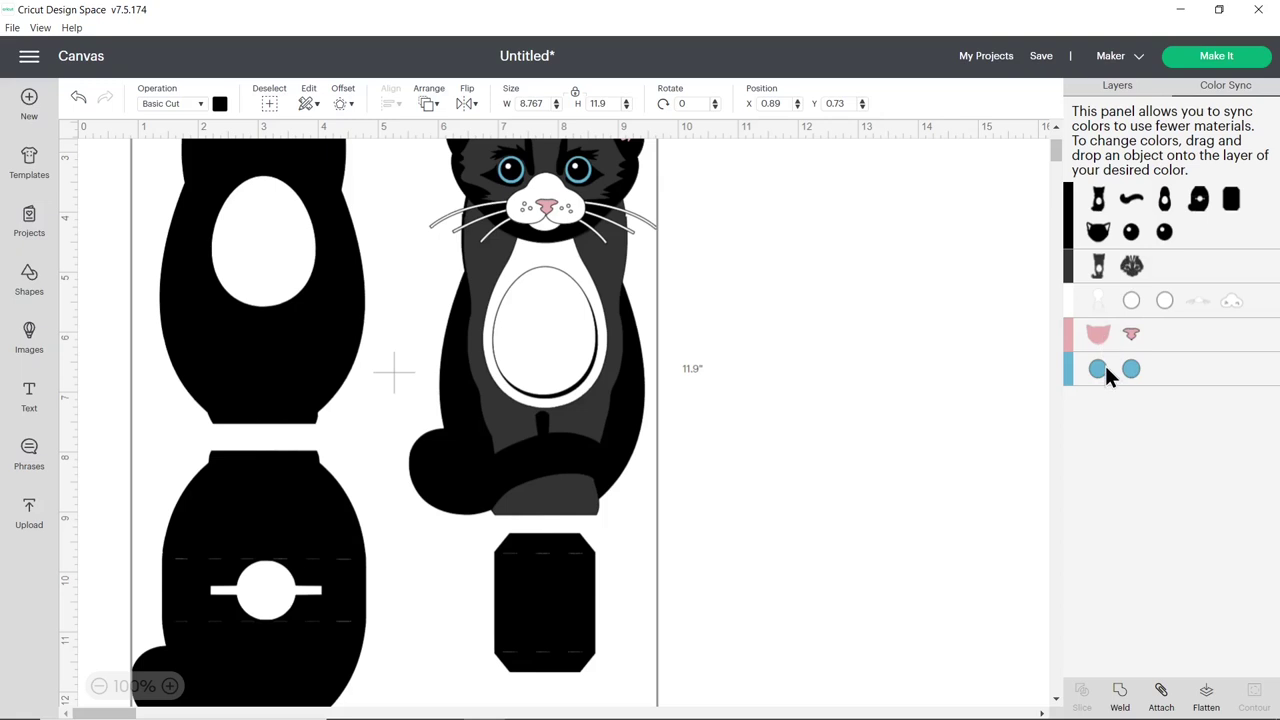
left_click(1124, 89)
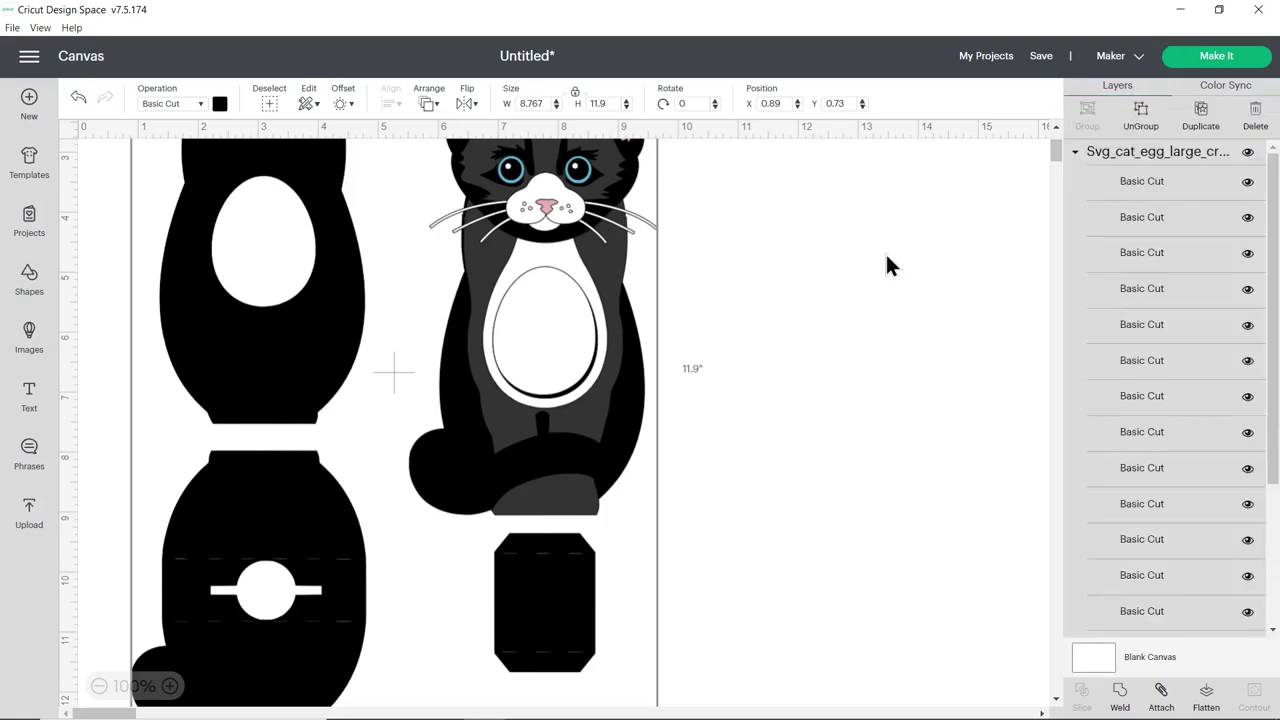
Send the design to mat preparation and move the muzzle piece and both small circles beneath the whiskers on the white mat
left_click(1220, 60)
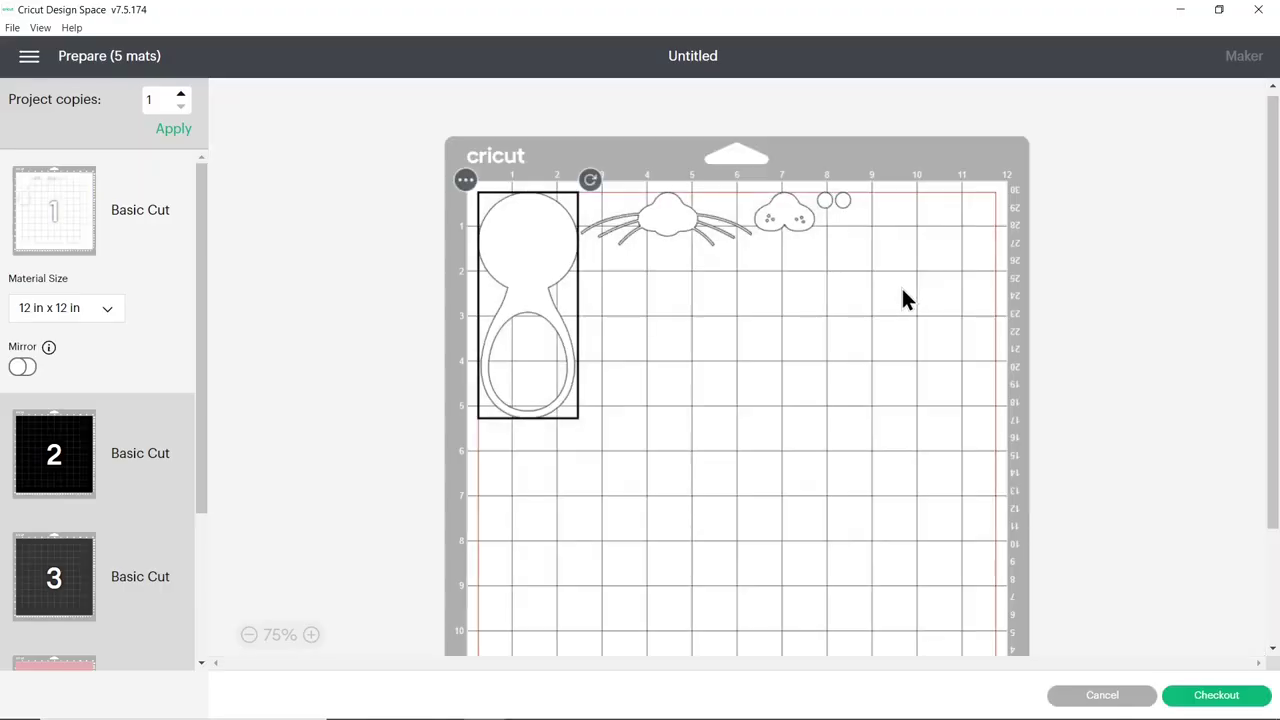
left_click_drag(786, 222, 607, 270)
left_click_drag(826, 201, 645, 257)
left_click_drag(845, 201, 647, 256)
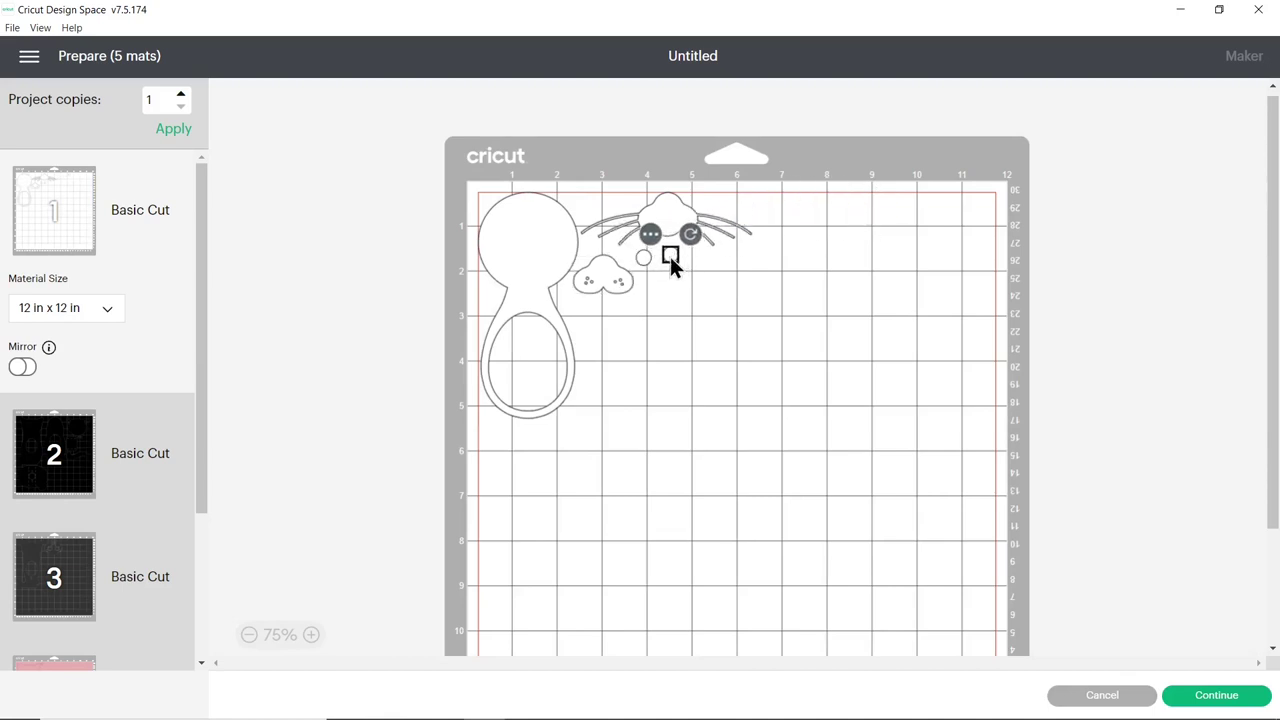
Set the material size of the black mat 2 to 8.3 in x 11.7 in
left_click(166, 428)
scroll(442, 378, "down", 2)
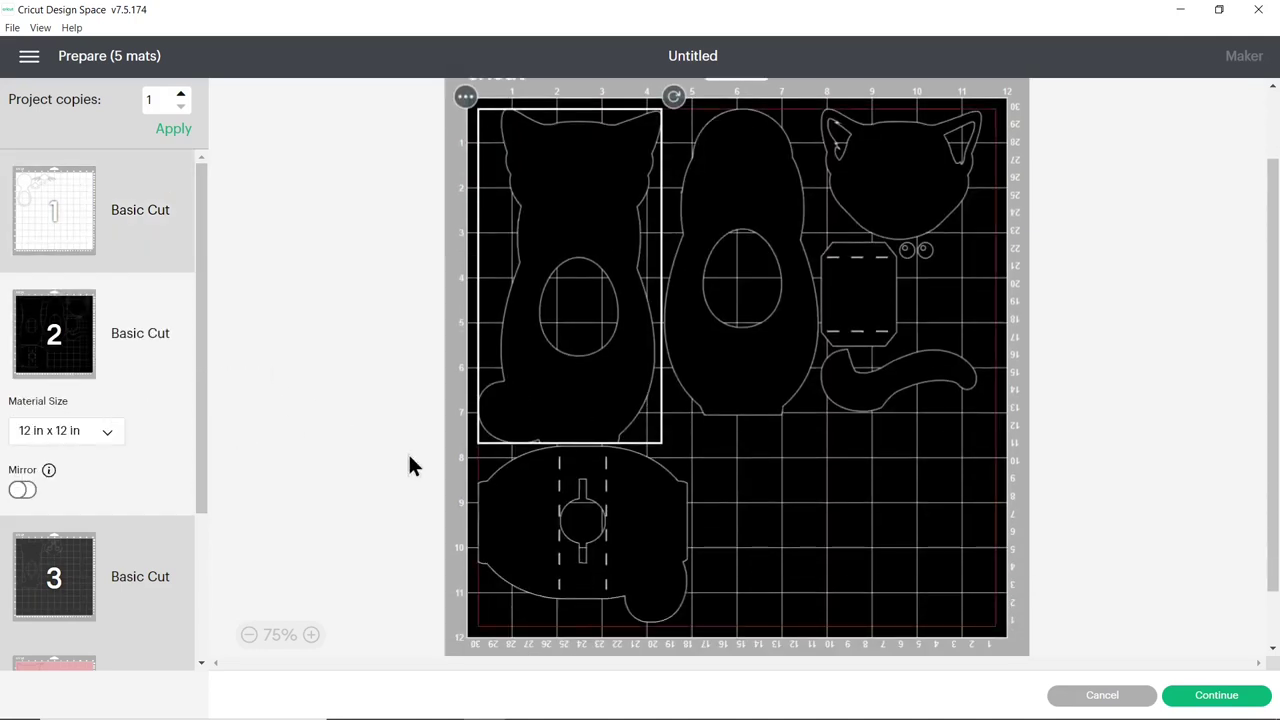
left_click(86, 432)
left_click(116, 508)
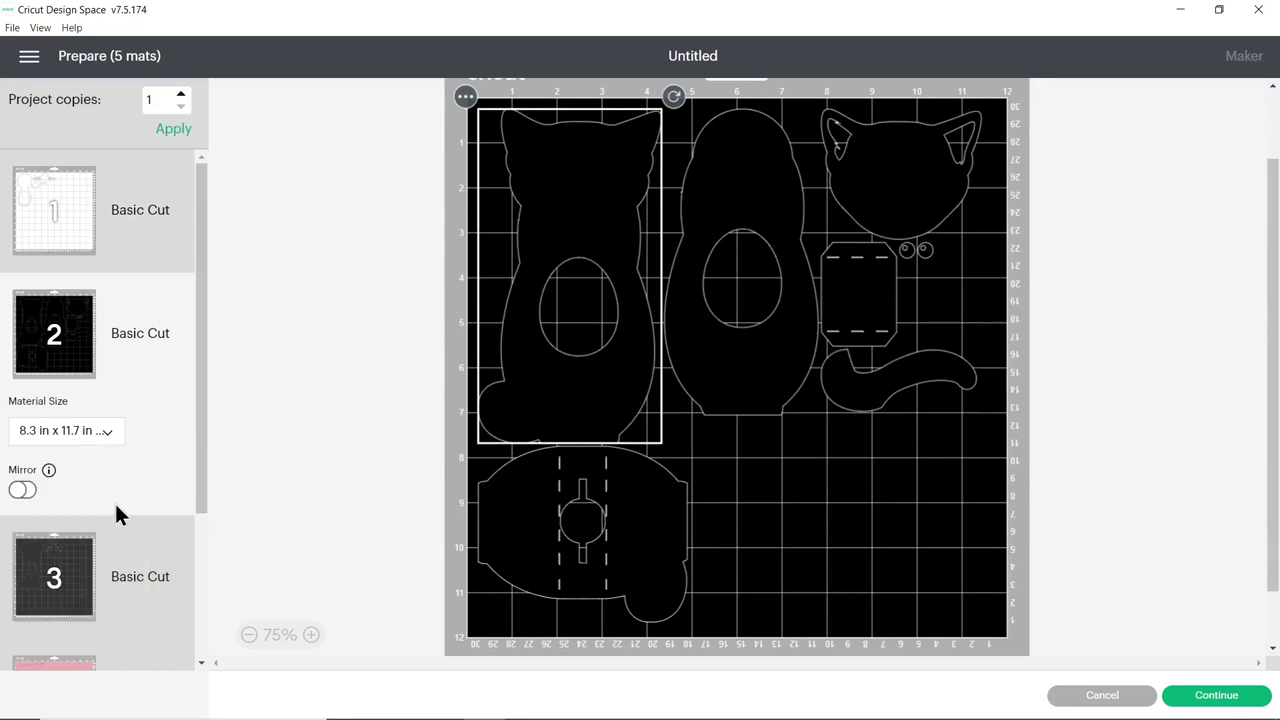
scroll(537, 462, "down", 2)
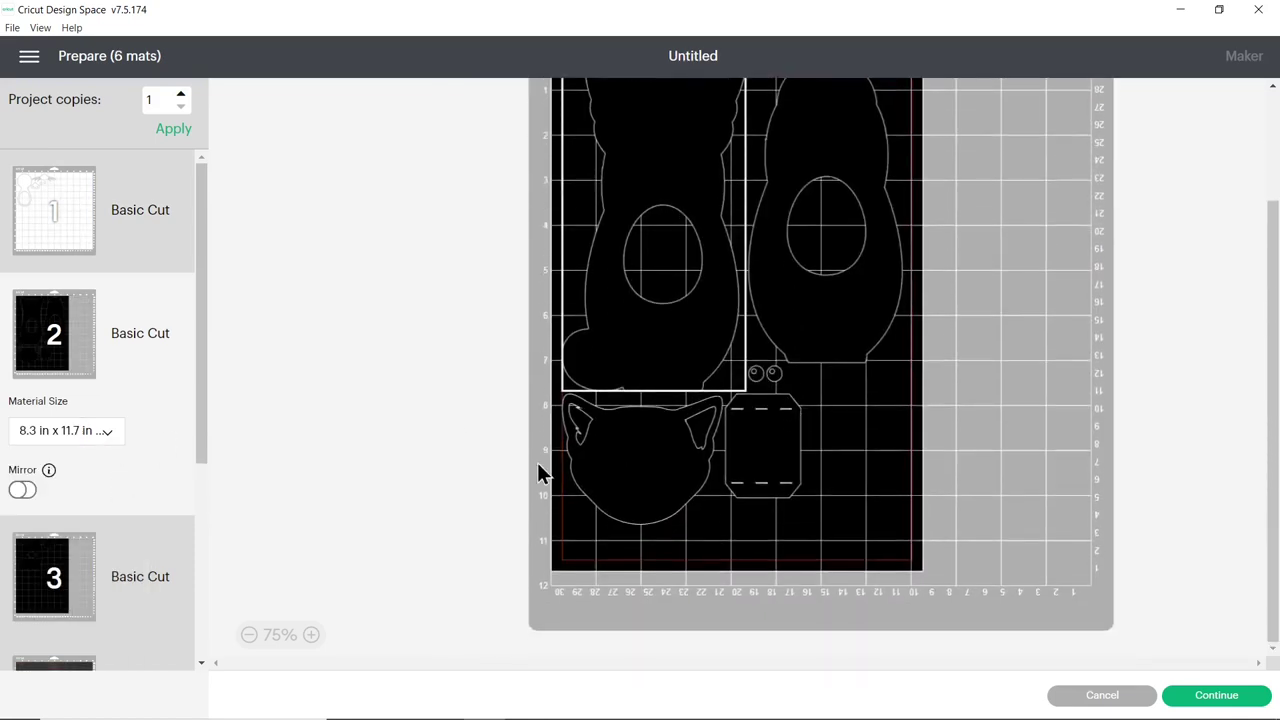
Check the pieces on mat 3 and move the rectangular tabbed piece on mat 2 farther from the cat's head
left_click(62, 572)
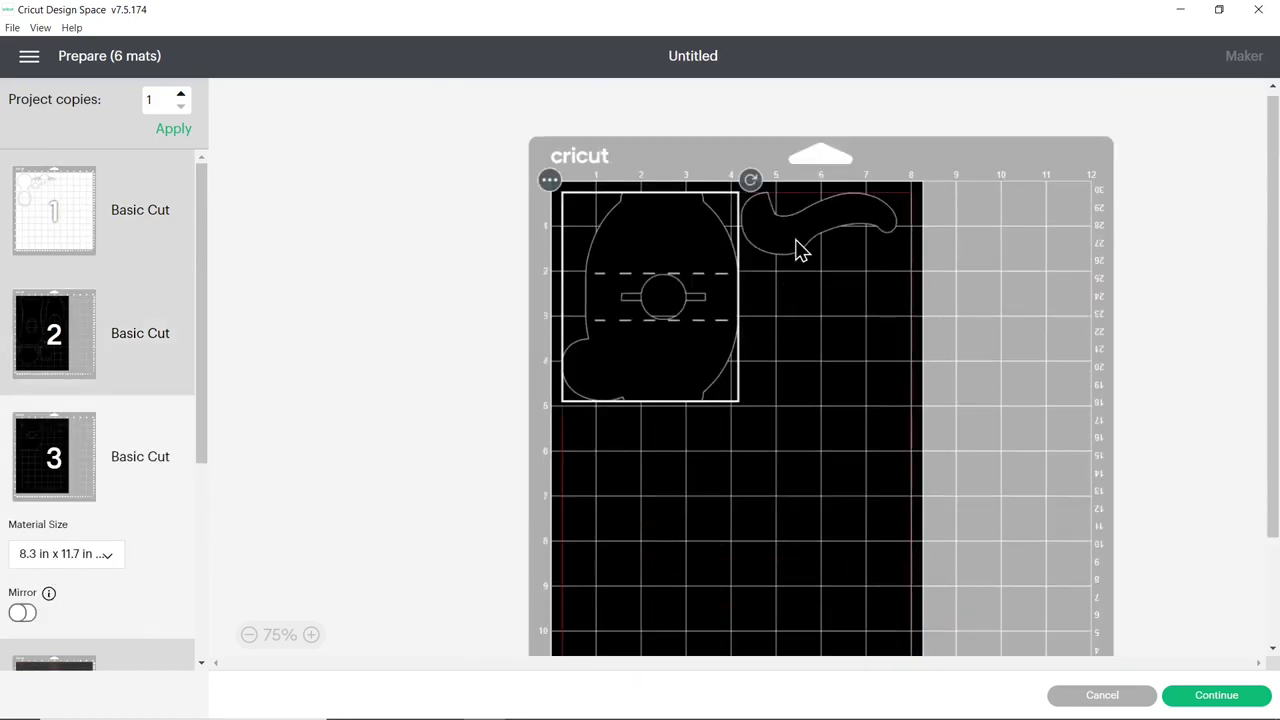
left_click(25, 333)
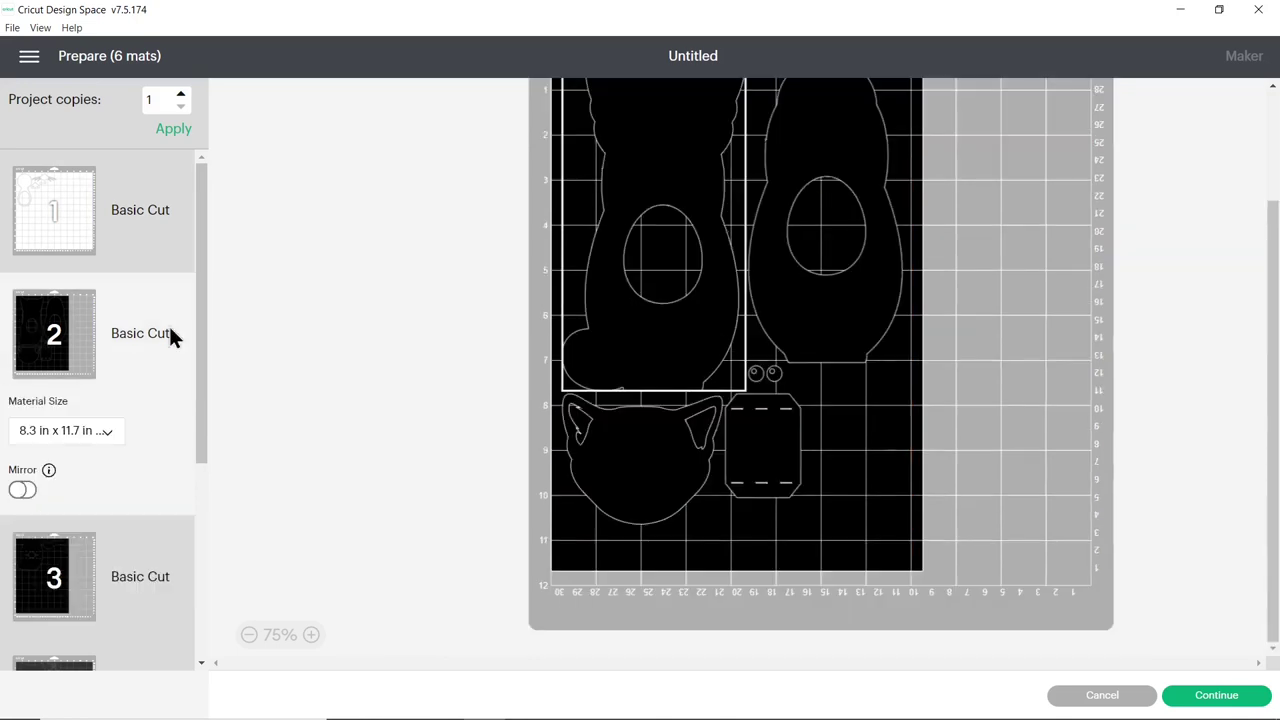
left_click_drag(737, 434, 766, 451)
left_click(537, 343)
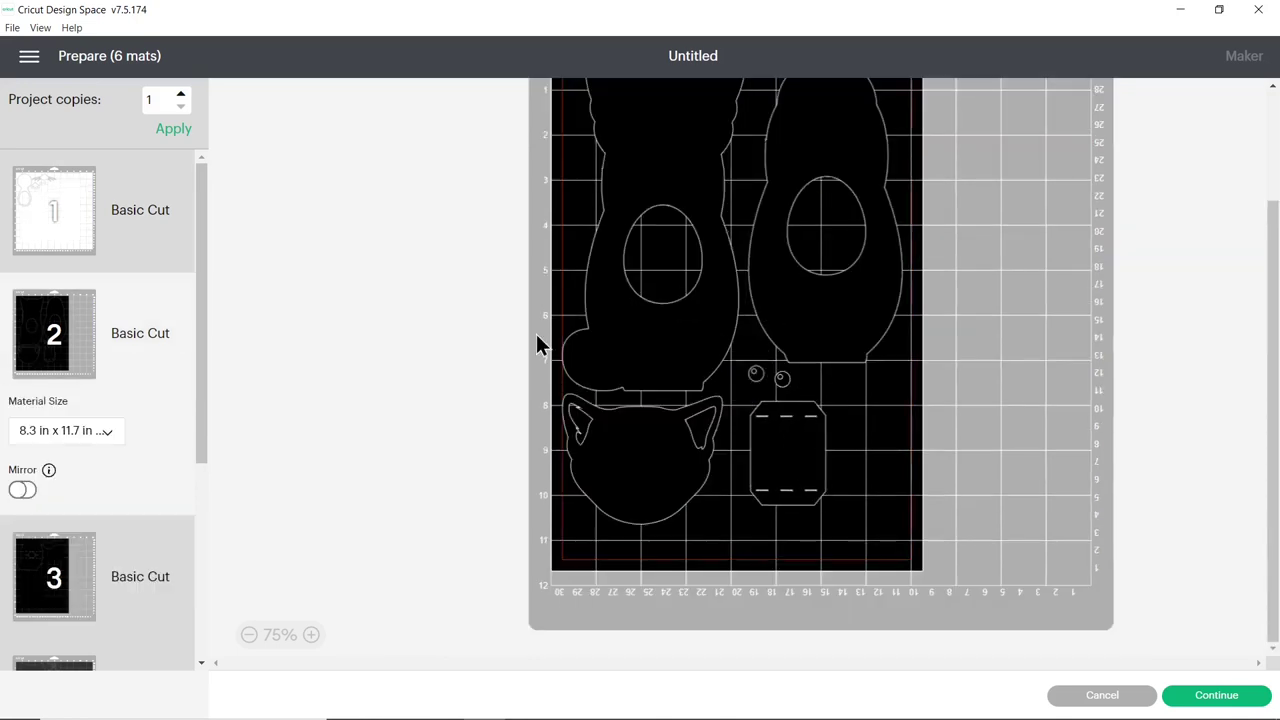
scroll(477, 310, "up", 3)
scroll(477, 310, "down", 2)
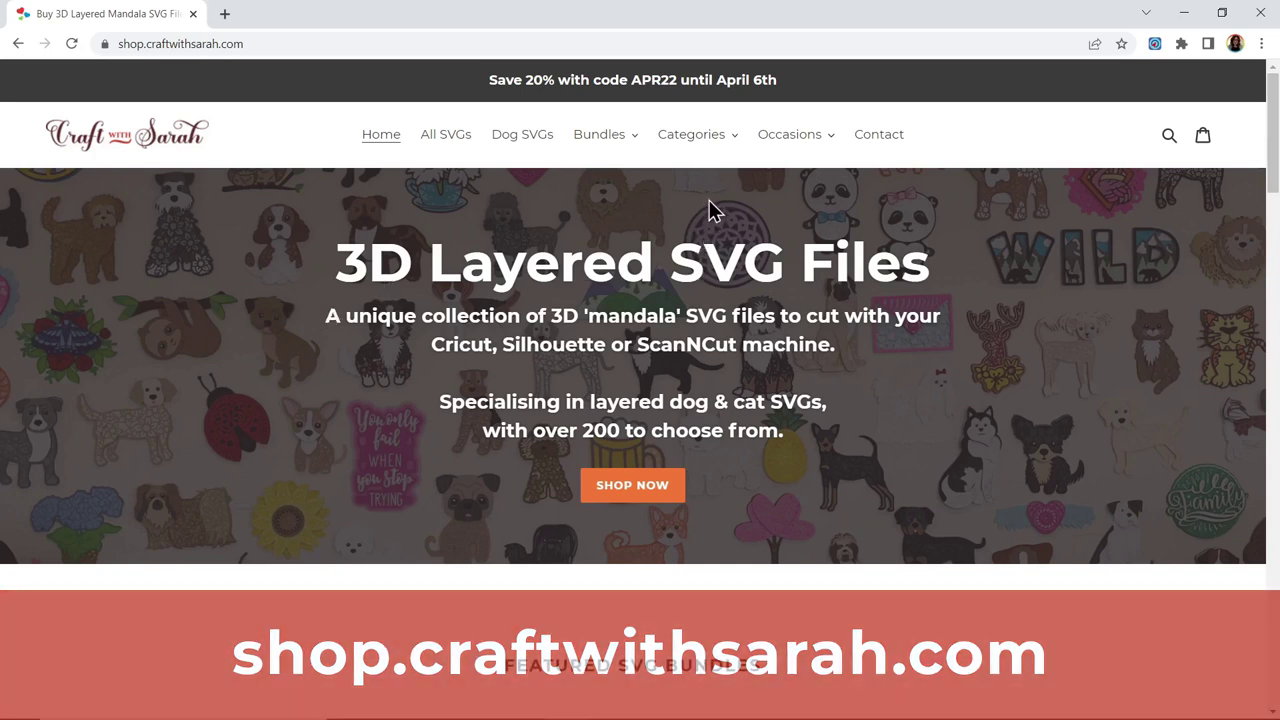
Open the Cat SVGs category on shop.craftwithsarah.com and browse its products
left_click(708, 134)
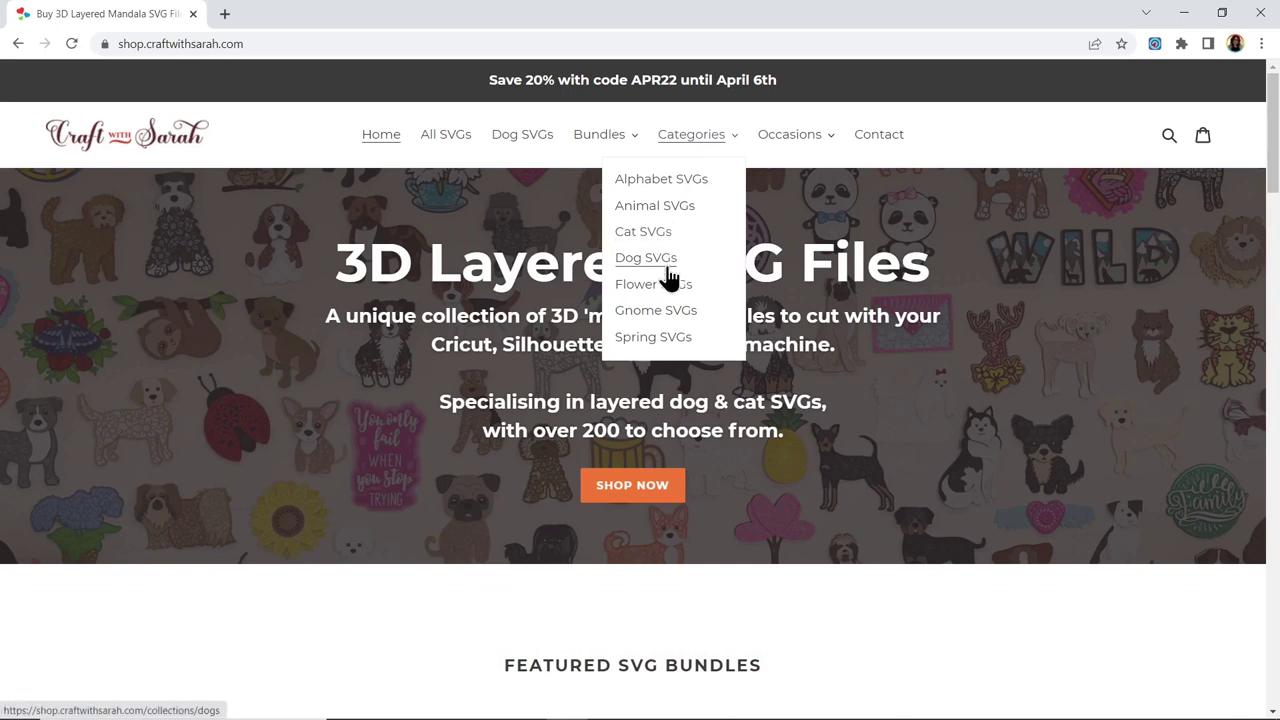
left_click(650, 234)
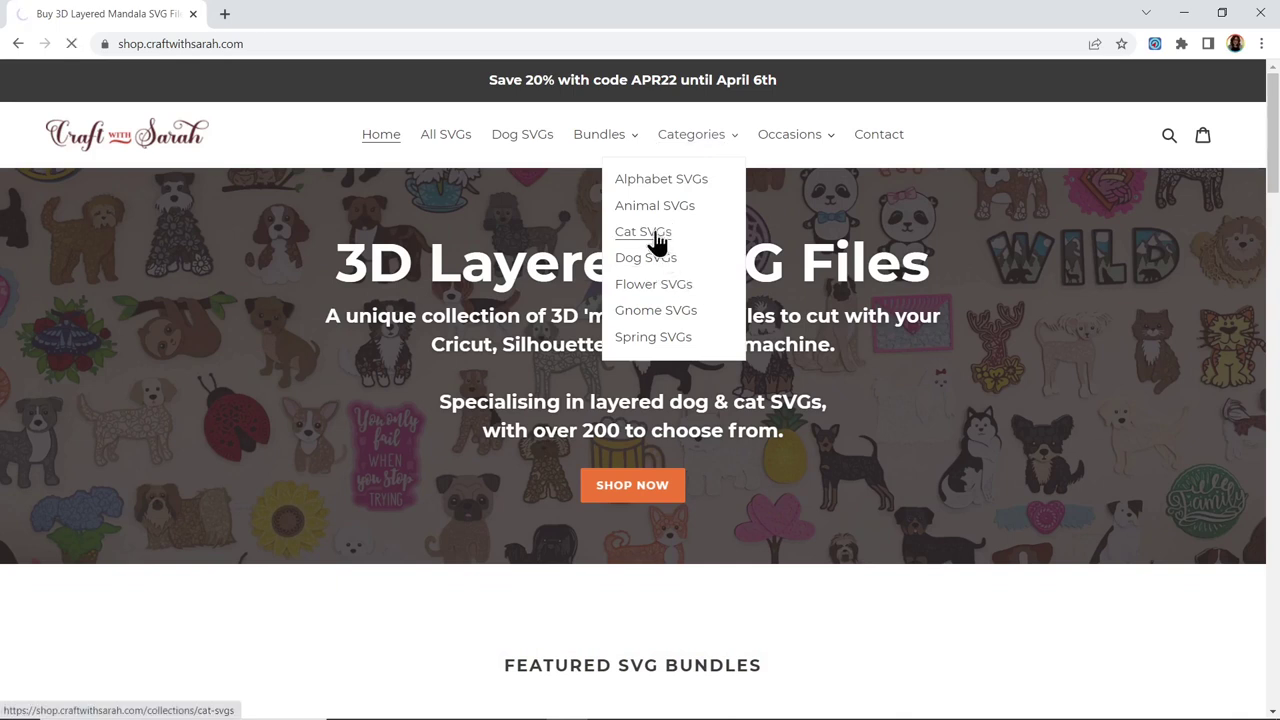
scroll(677, 230, "down", 3)
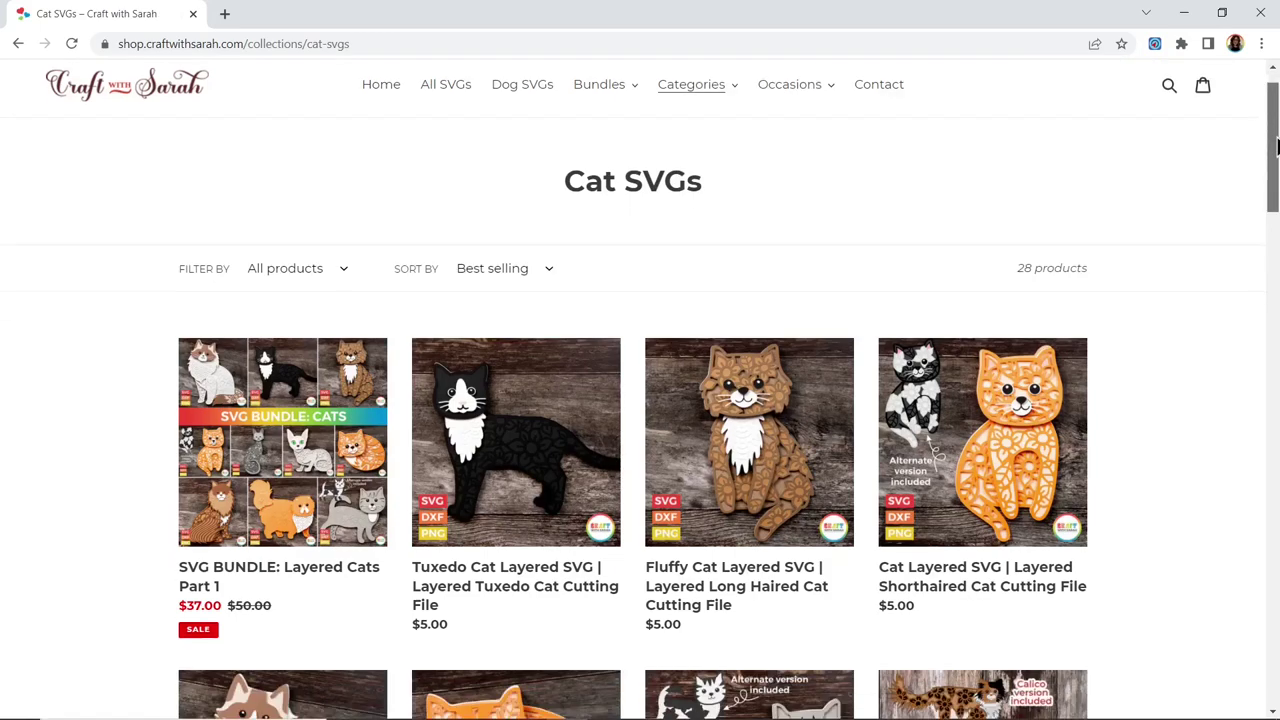
left_click_drag(1273, 205, 1266, 140)
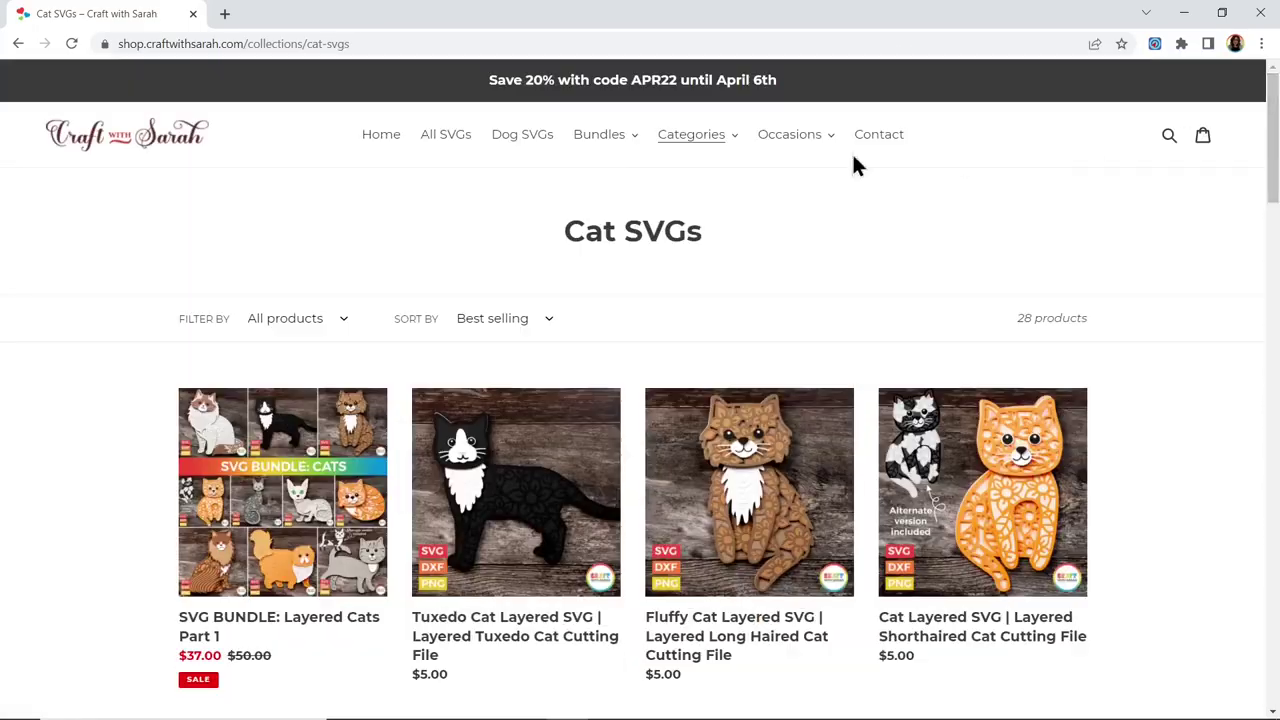
Open the shop's Dog SVGs category and sort the products alphabetically, A-Z
left_click(694, 150)
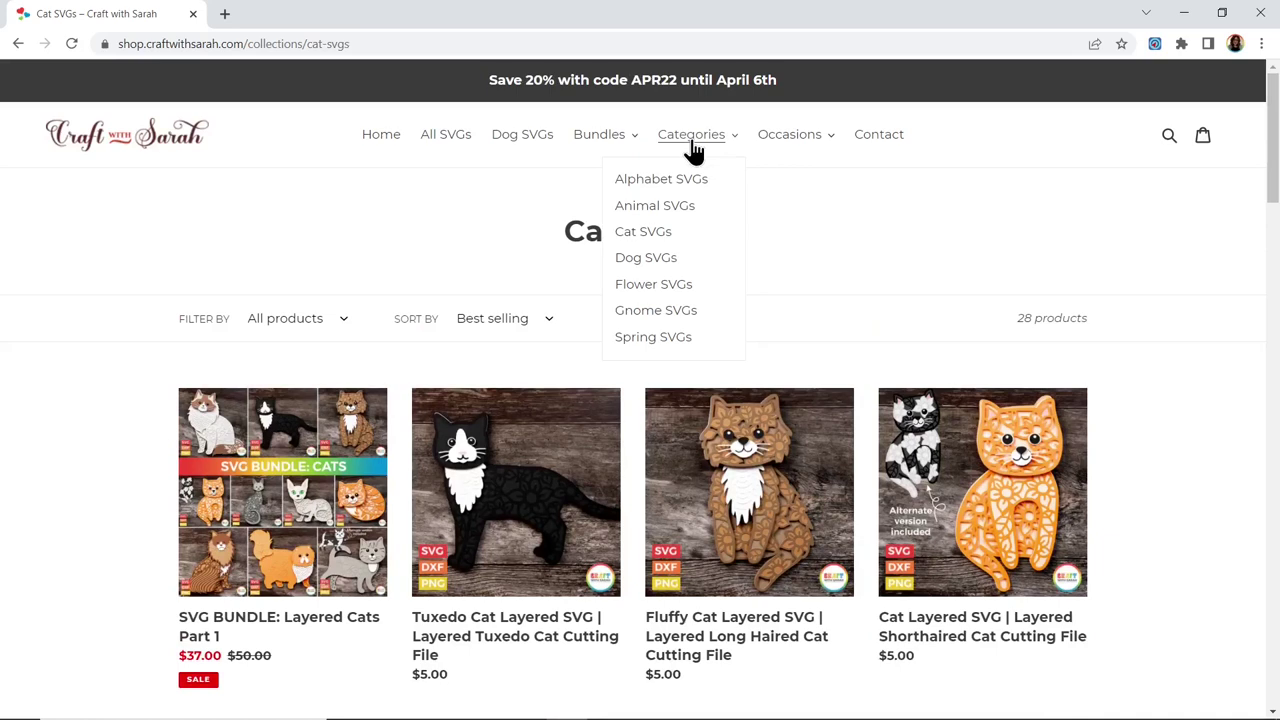
left_click(690, 262)
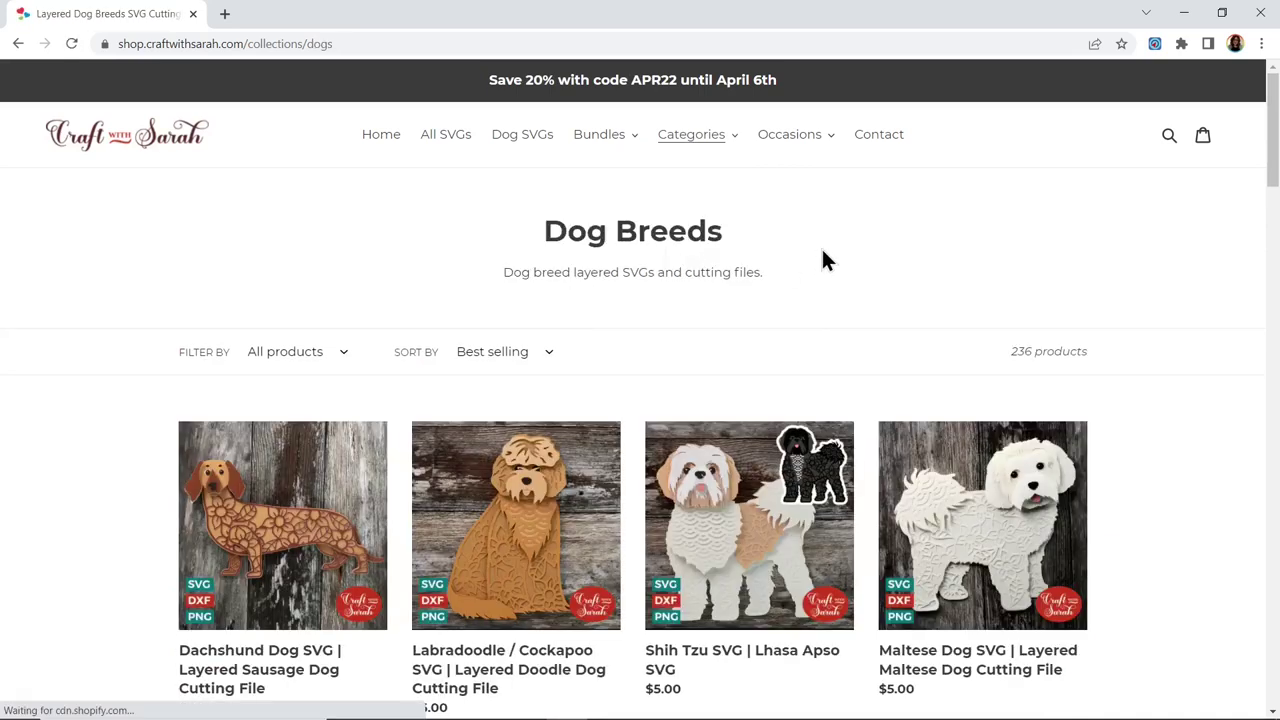
left_click_drag(1275, 103, 1276, 144)
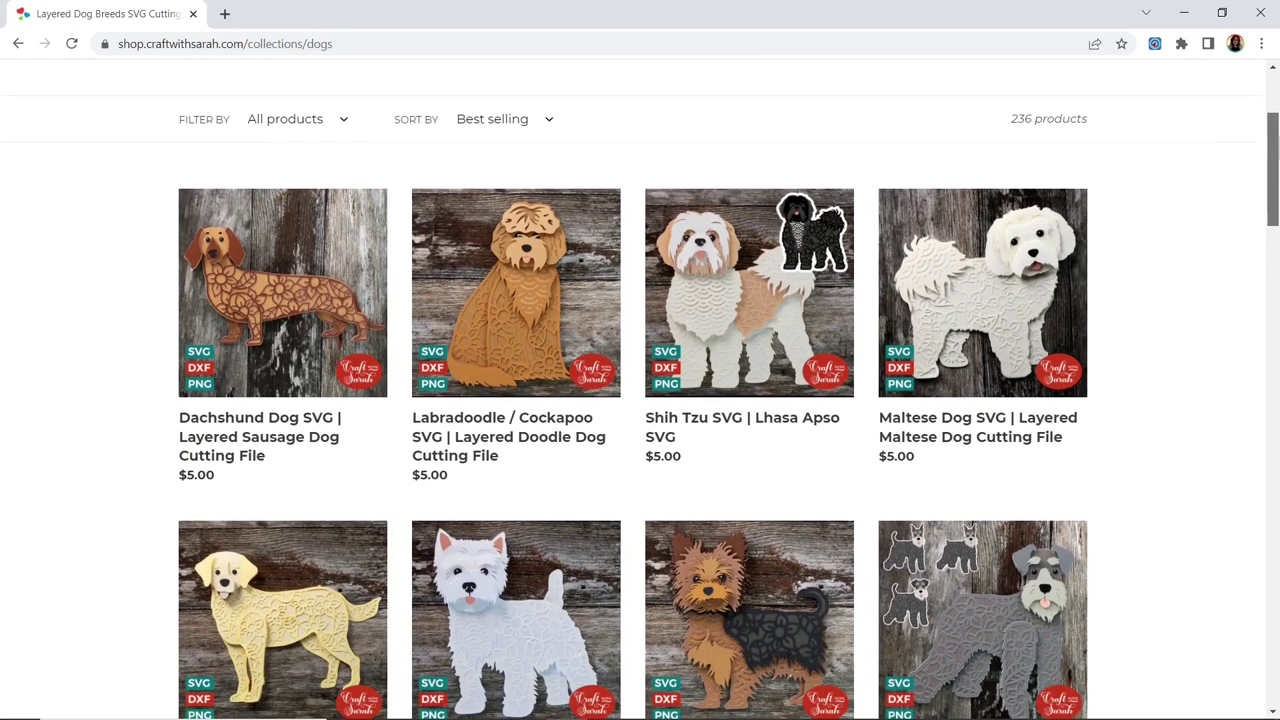
left_click(499, 132)
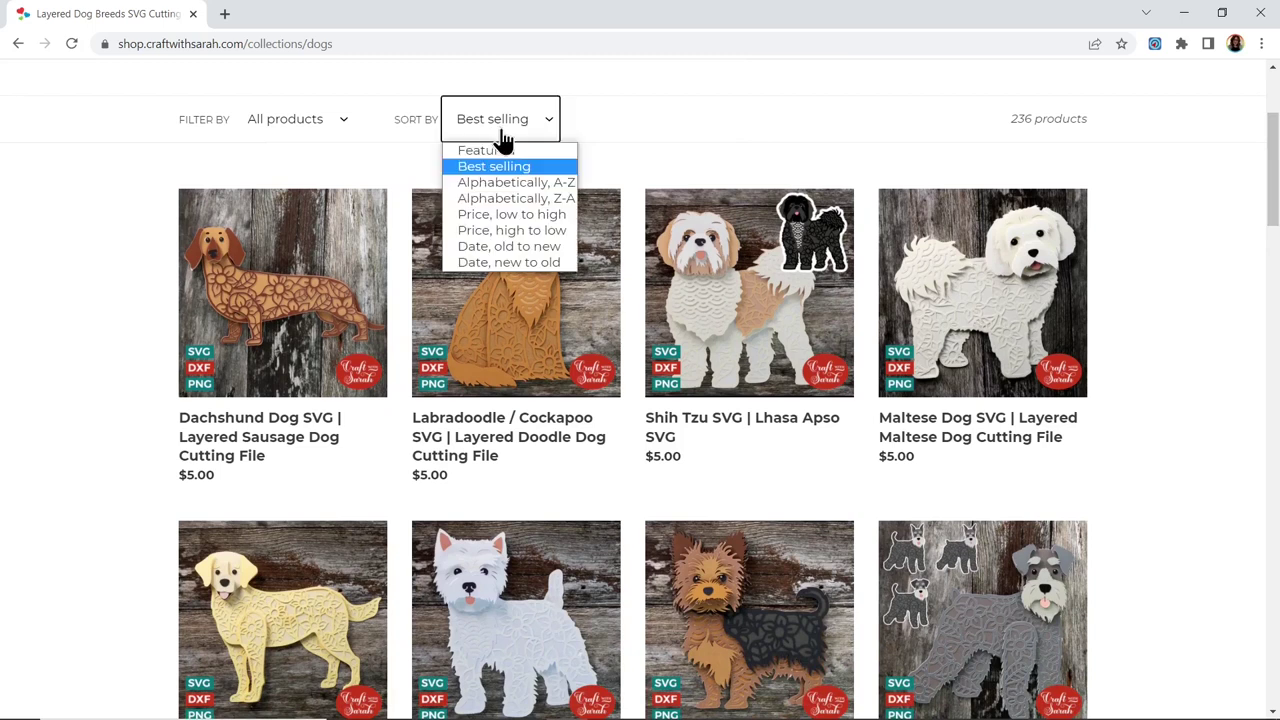
left_click(511, 184)
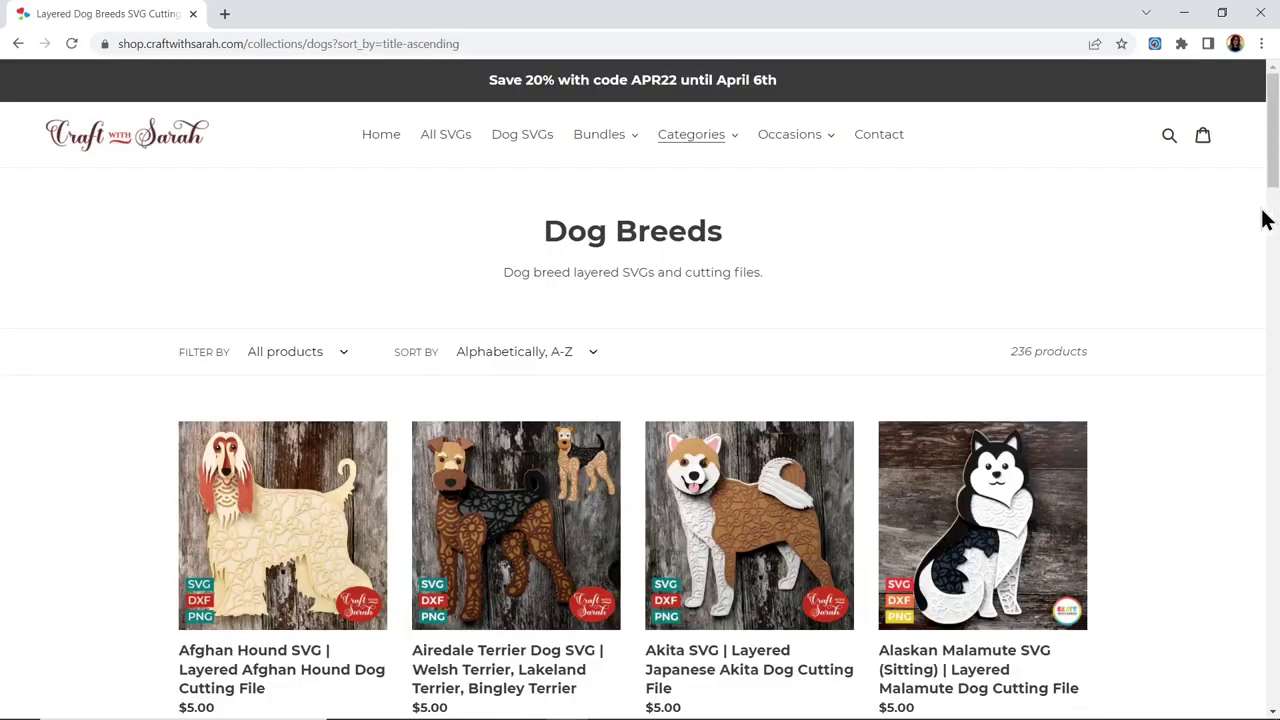
Browse the alphabetically sorted dog breed designs and continue through page 2
left_click_drag(1276, 137, 1266, 557)
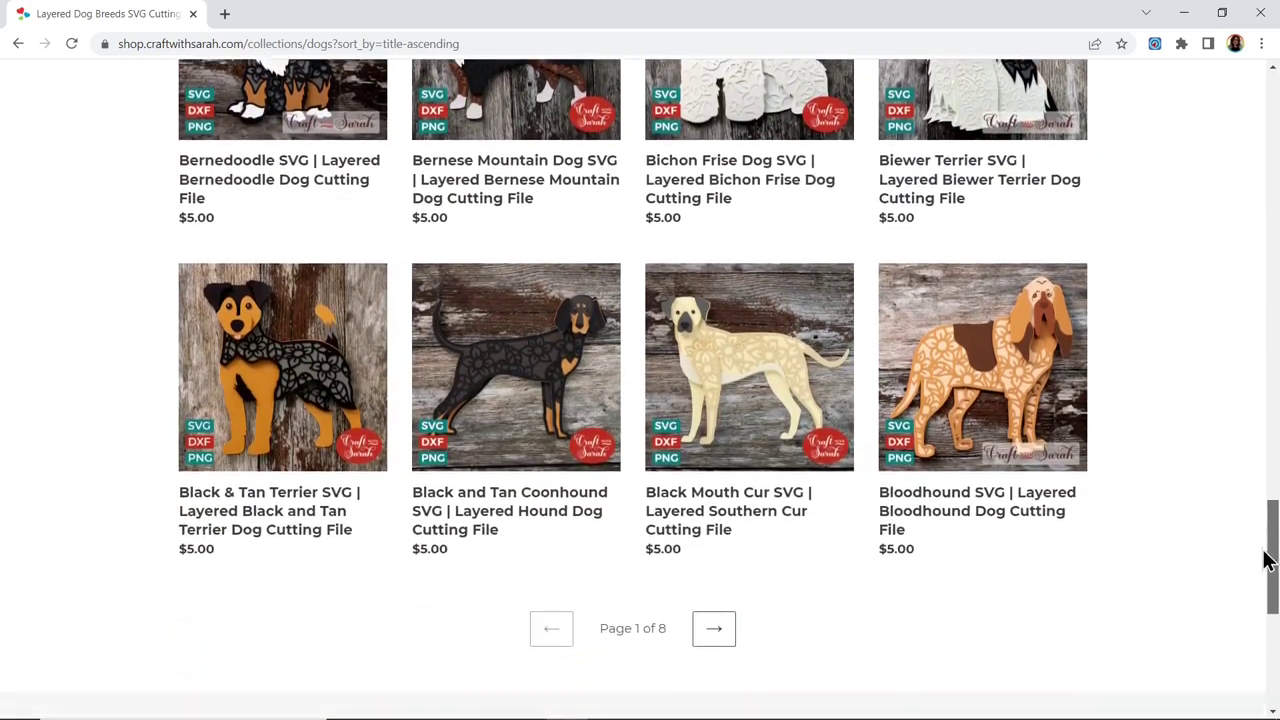
left_click(714, 609)
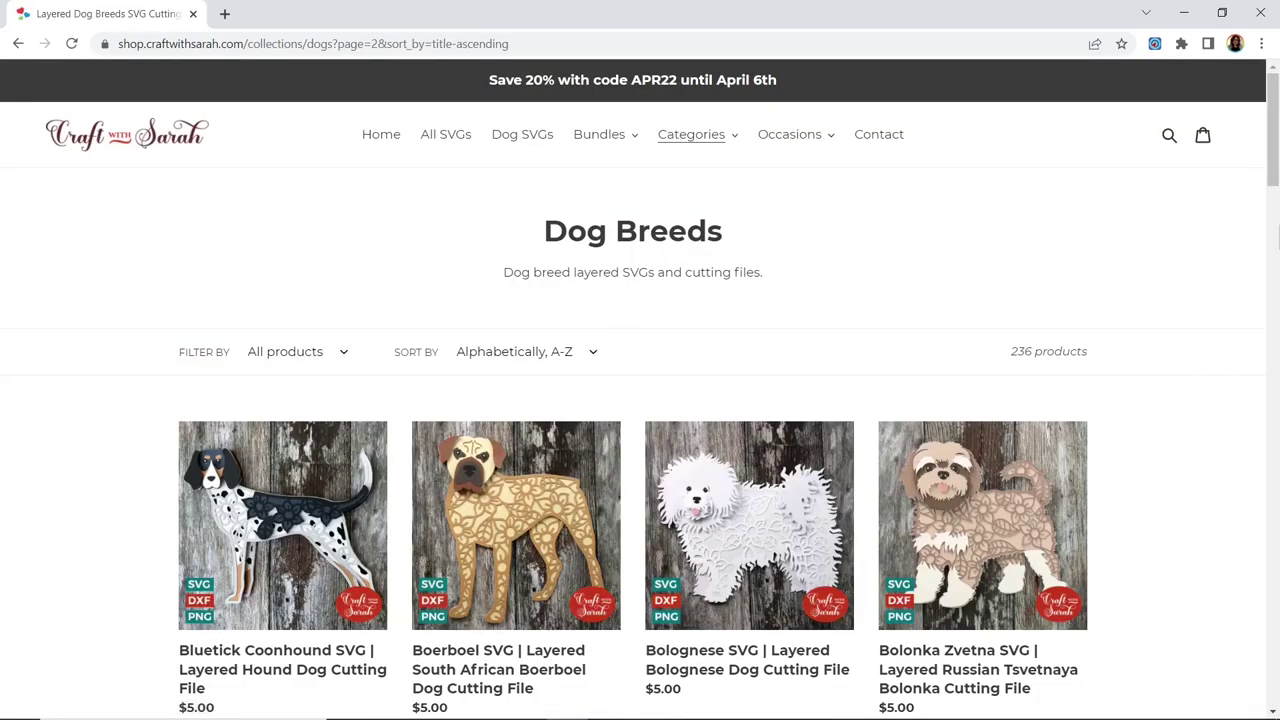
left_click_drag(1272, 135, 1273, 299)
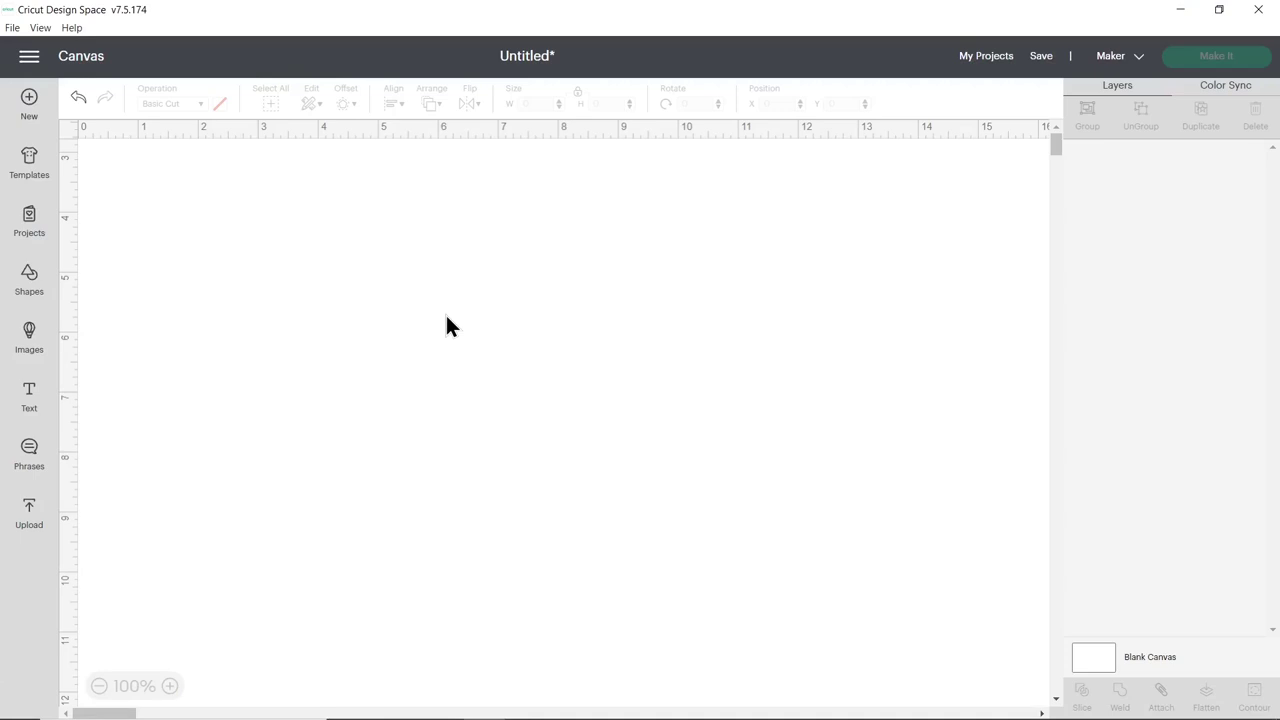
Upload SVG_MYO_Dog_Egg_Small_CraftWithSarah.svg from the Small Size for Creme Eggs folder inside Make Your Own as a cut image
left_click(33, 510)
left_click(164, 325)
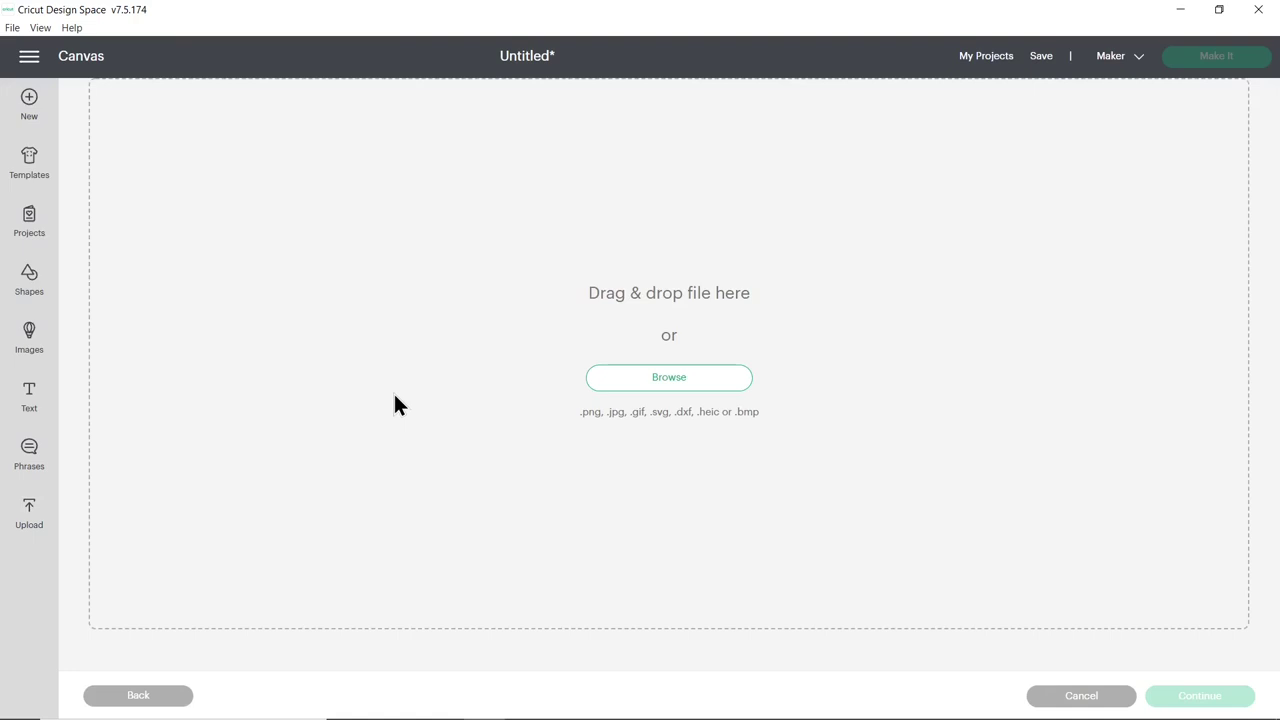
key("alt+Tab")
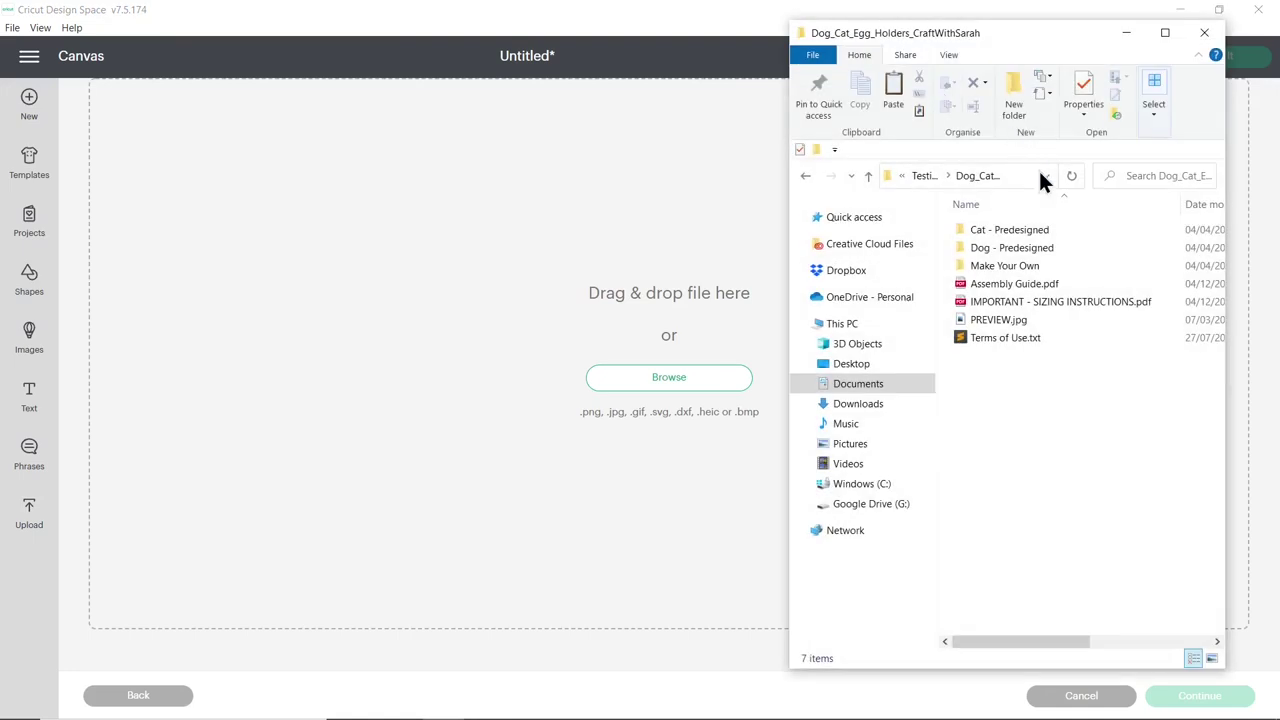
double_click(1038, 268)
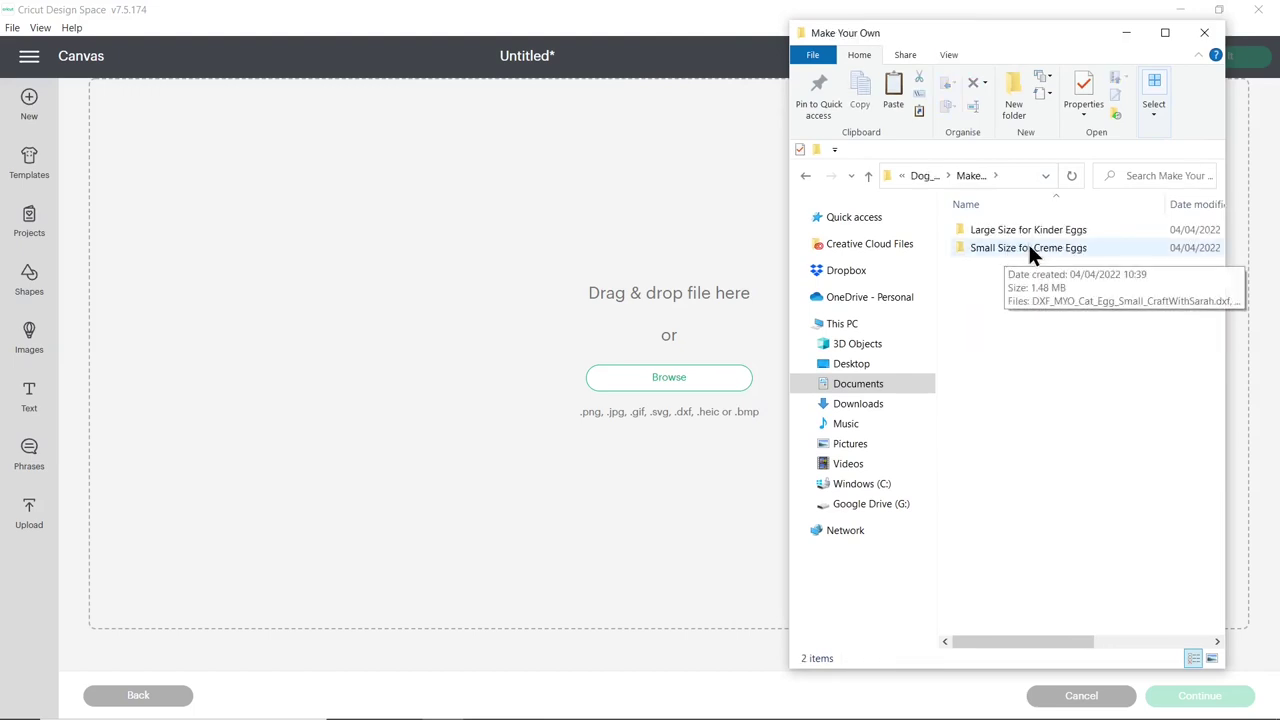
double_click(1034, 250)
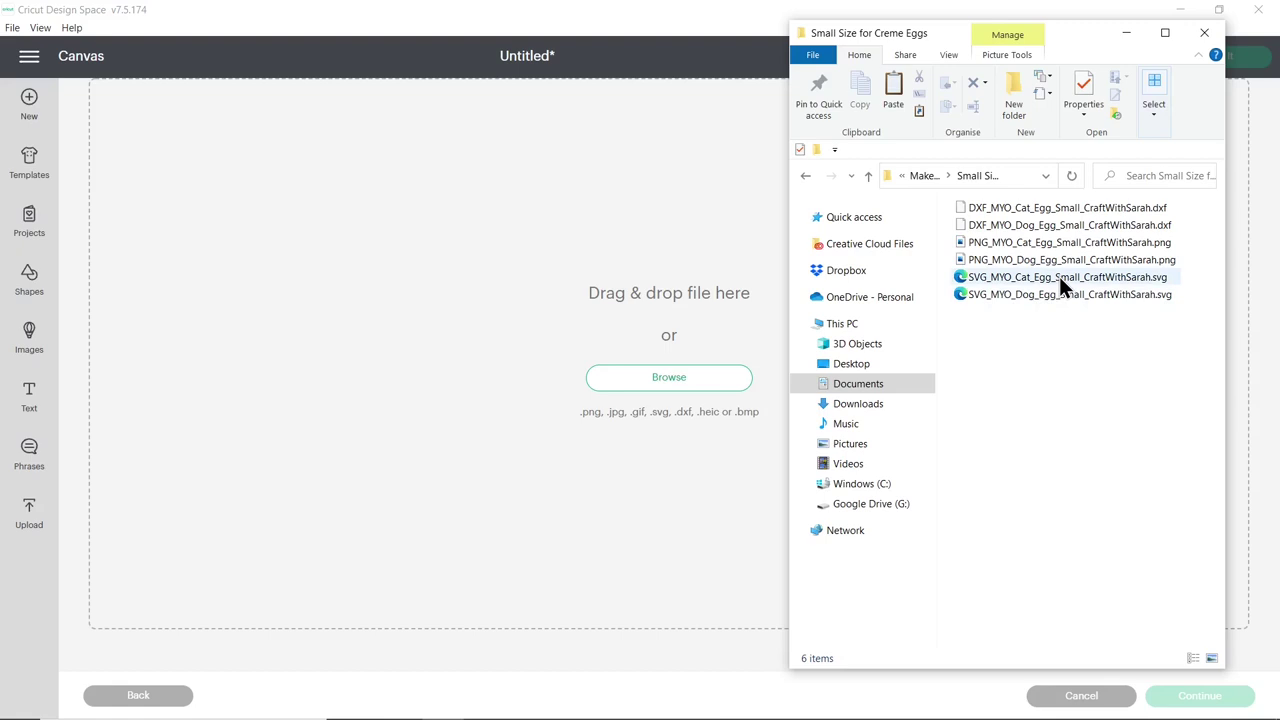
left_click_drag(1034, 327, 658, 311)
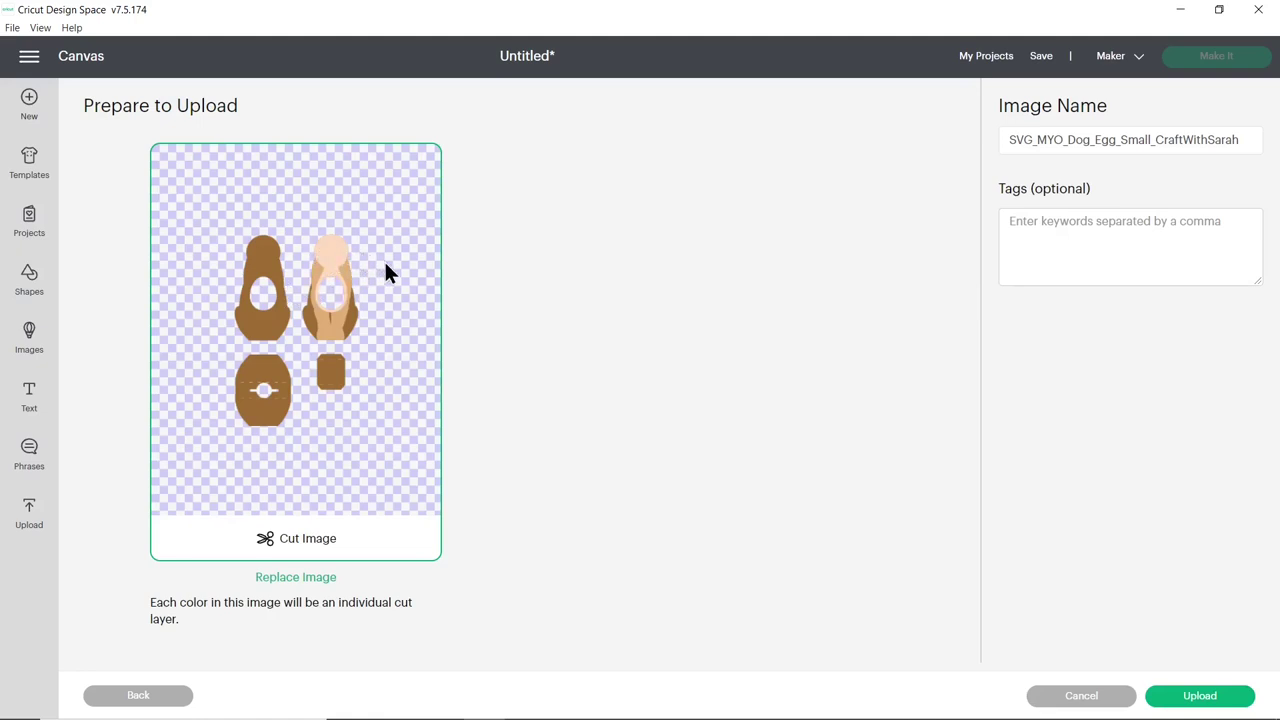
left_click(1188, 692)
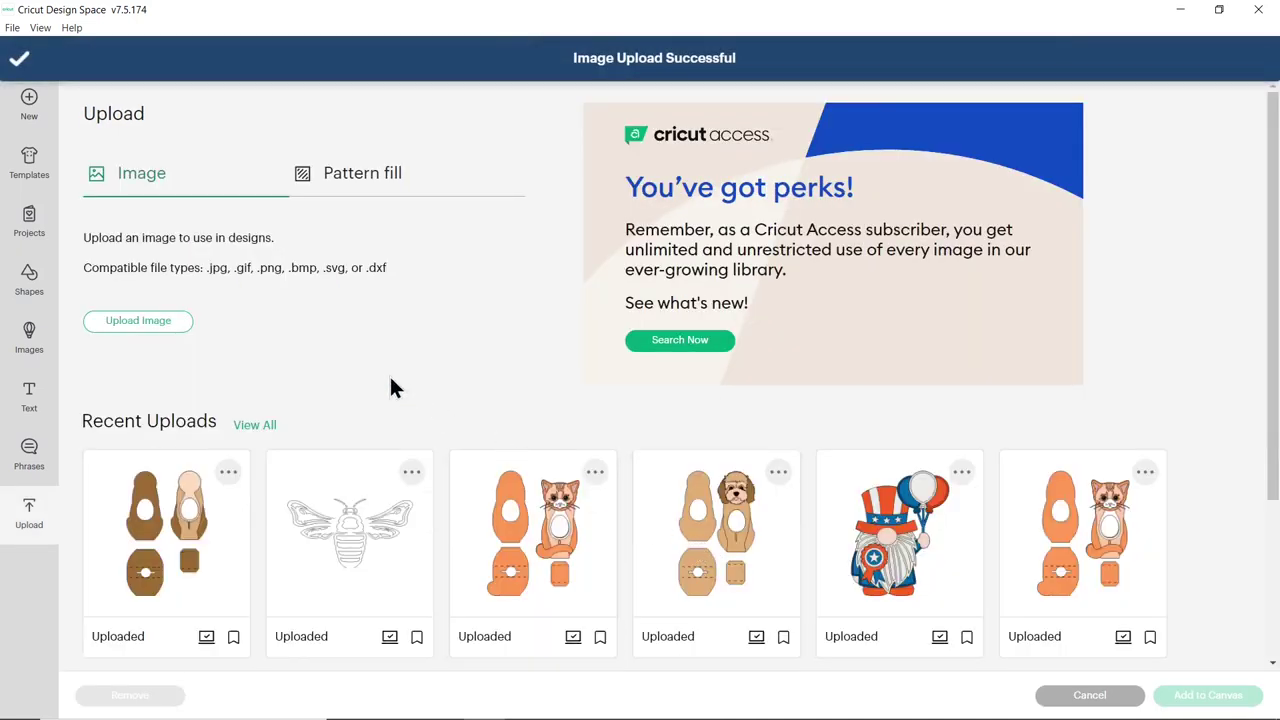
Add the newly uploaded blank dog egg holder and the dachshund design from the recent uploads to the canvas
scroll(363, 370, "down", 1)
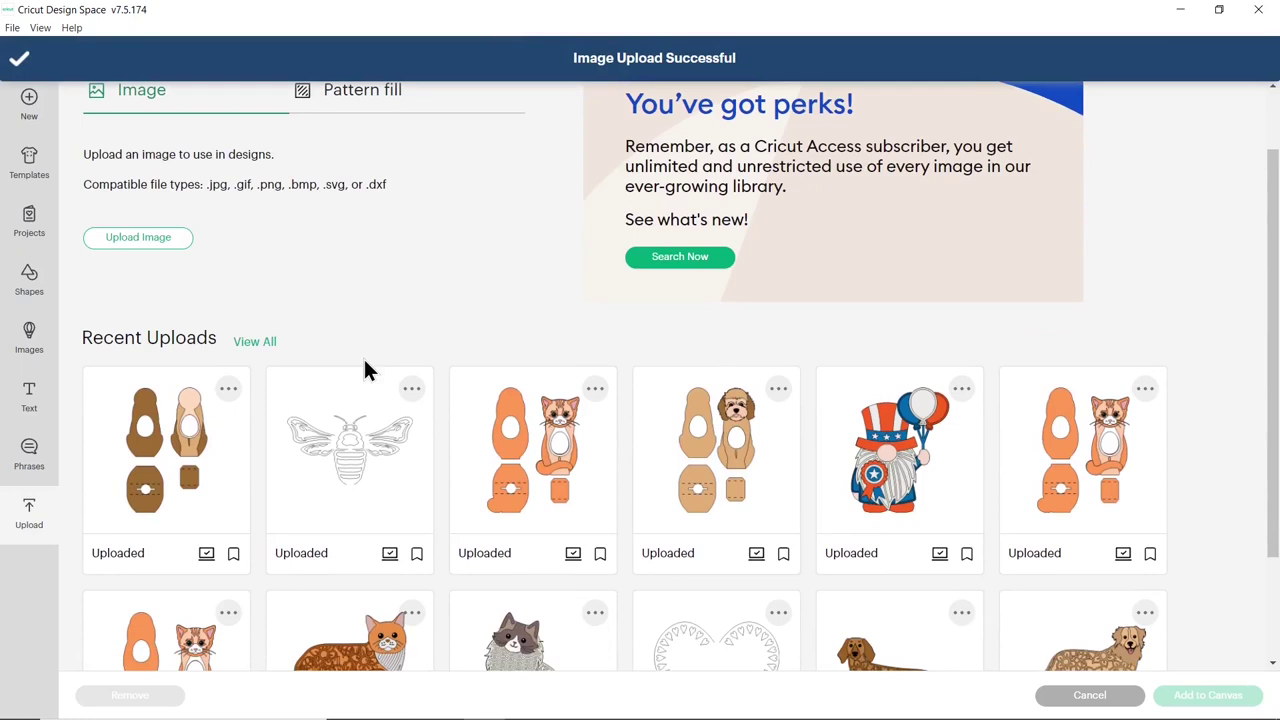
scroll(364, 362, "down", 2)
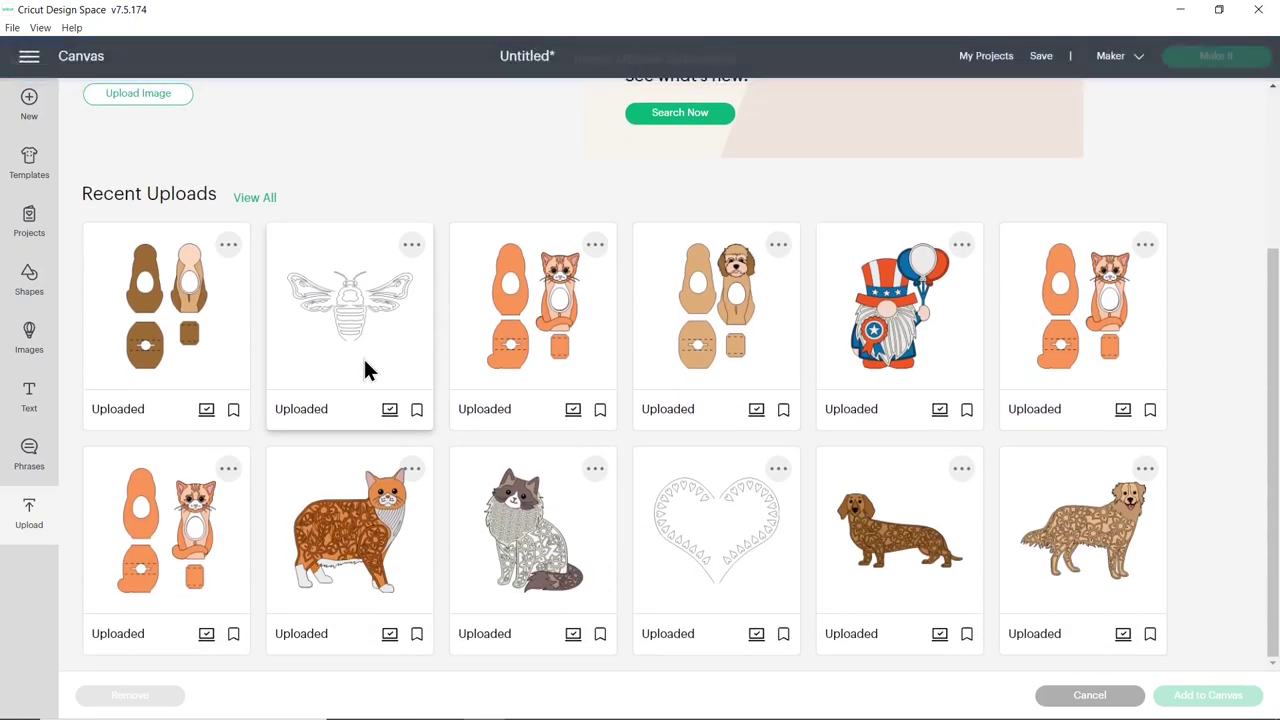
left_click(895, 520)
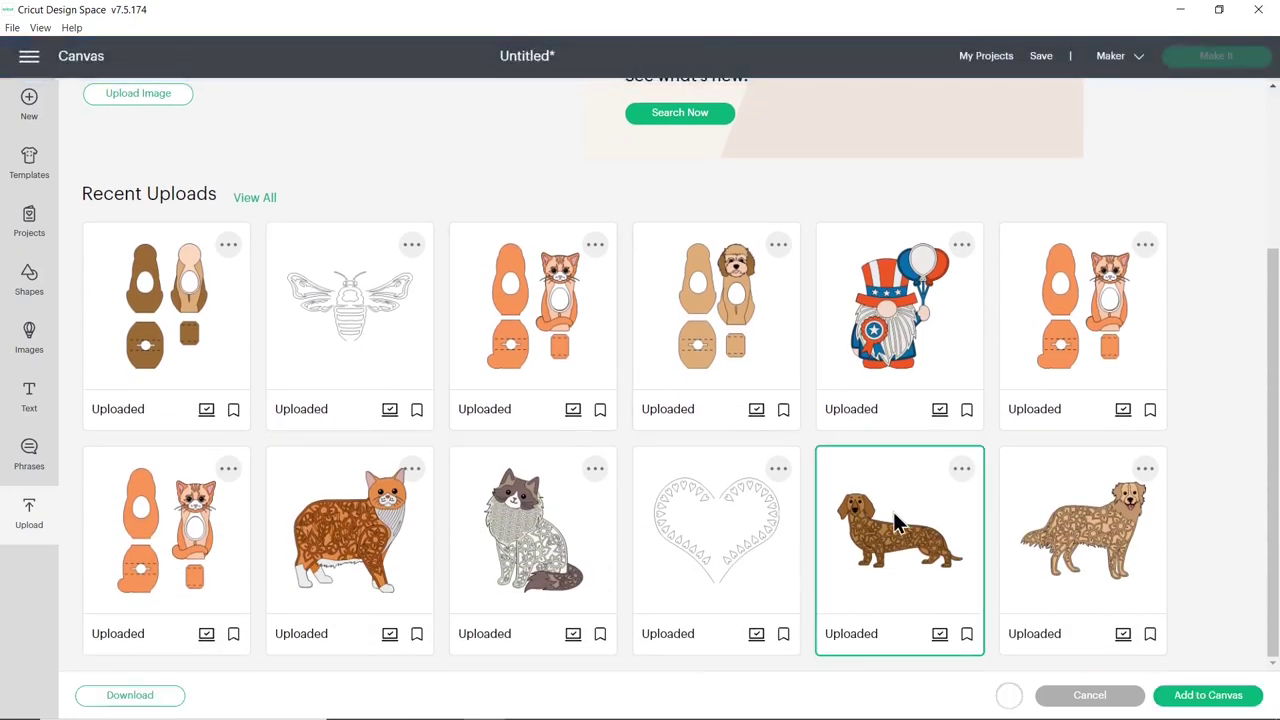
left_click(195, 284)
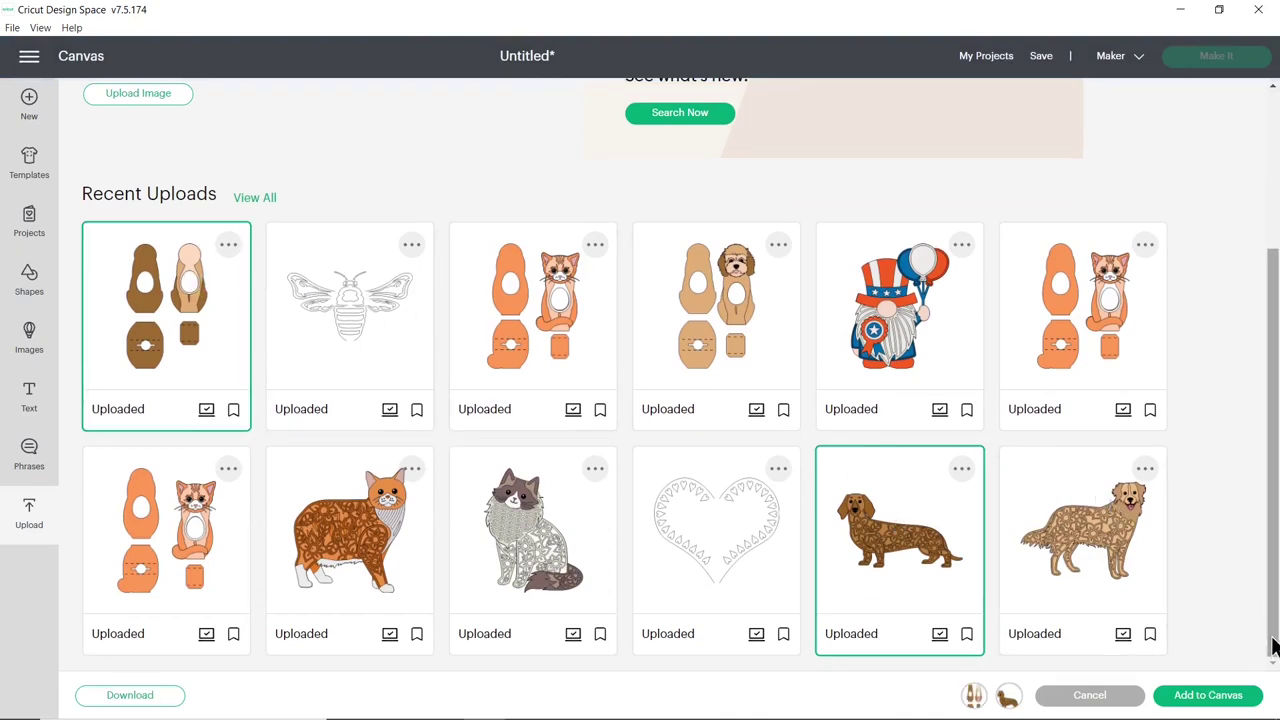
left_click(1213, 697)
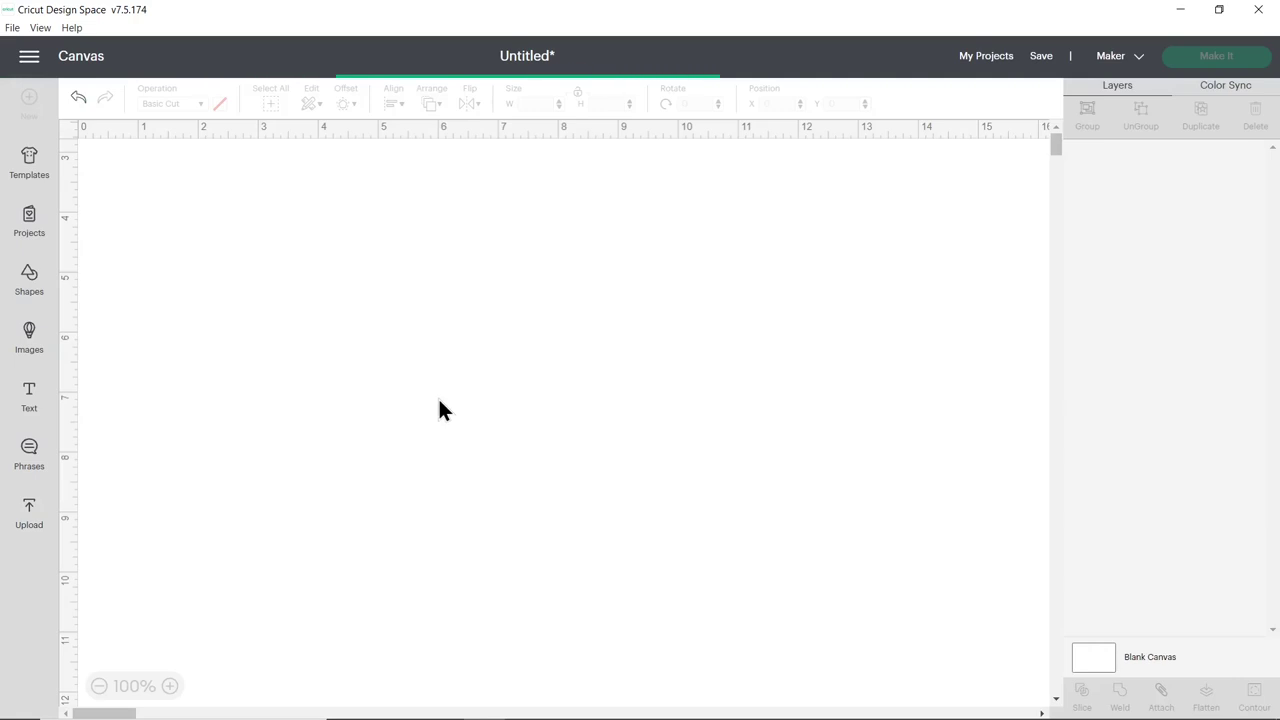
Separate the two designs on the canvas, placing the dachshund to the right of the dog egg holder
left_click_drag(215, 262, 789, 273)
left_click_drag(496, 299, 468, 250)
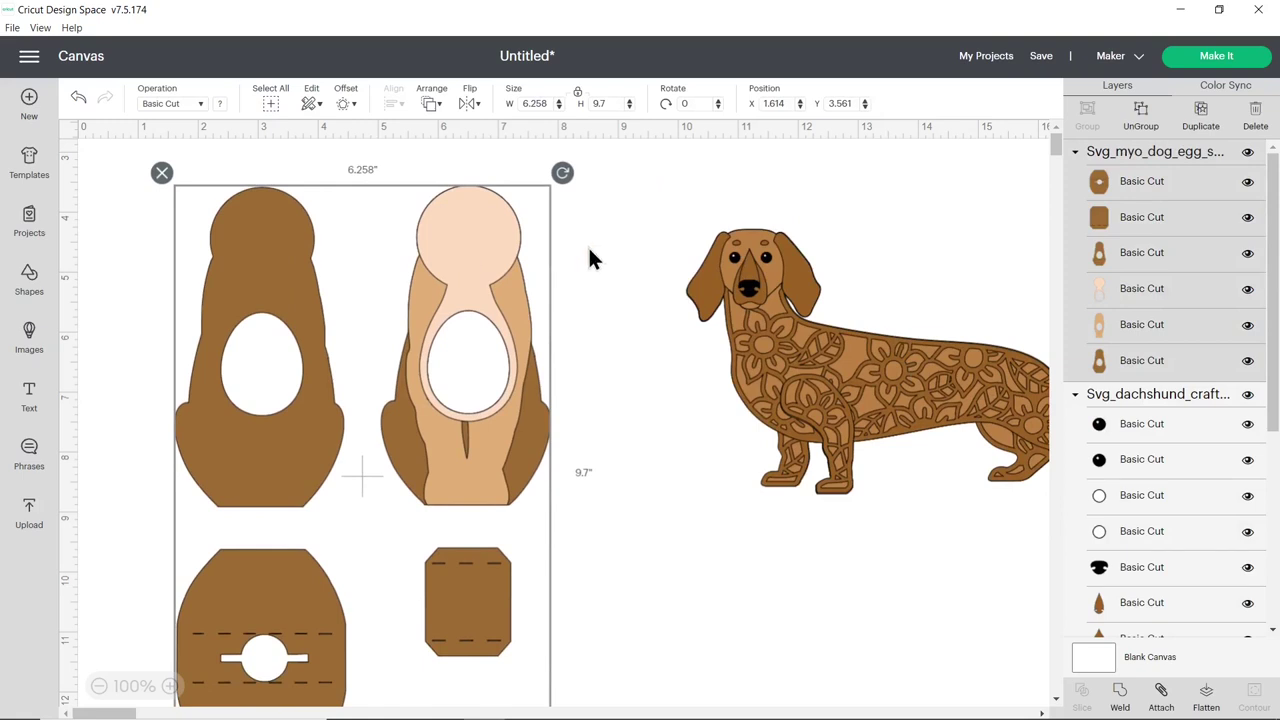
left_click_drag(499, 255, 492, 252)
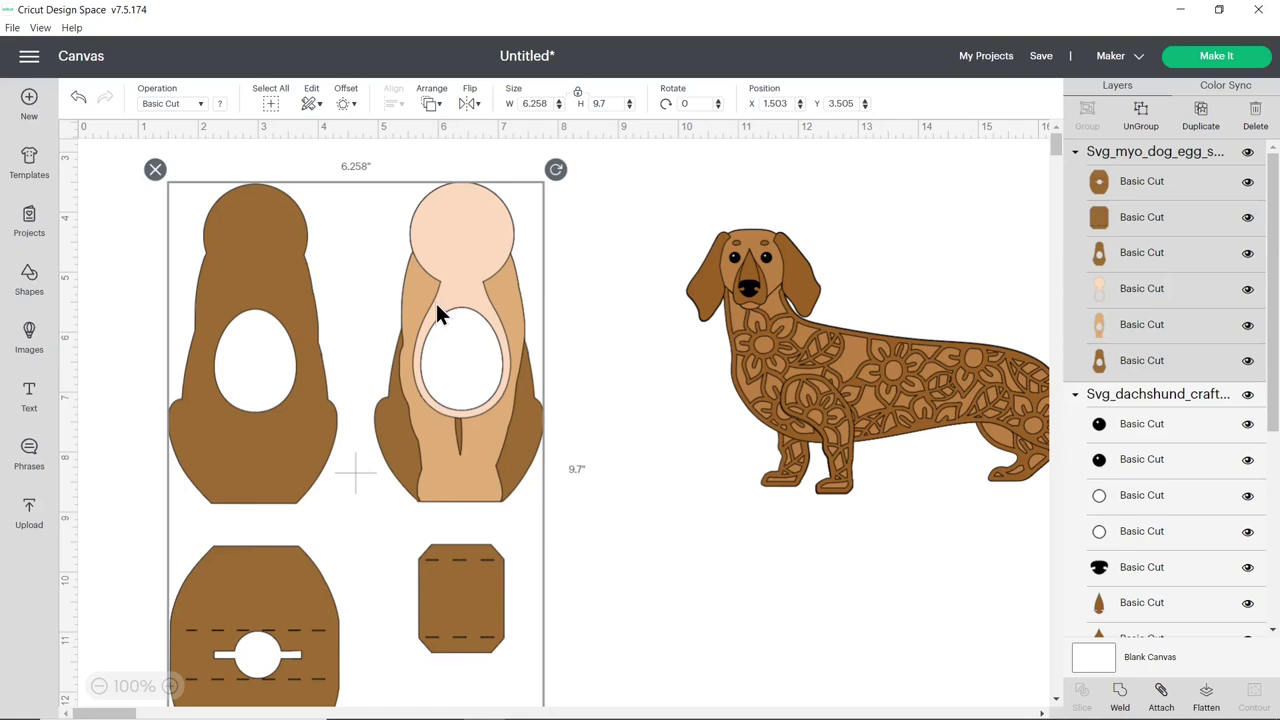
mouse_move(437, 305)
left_mouse_down()
mouse_move(478, 278)
mouse_move(455, 299)
left_mouse_up()
left_click_drag(843, 368, 869, 361)
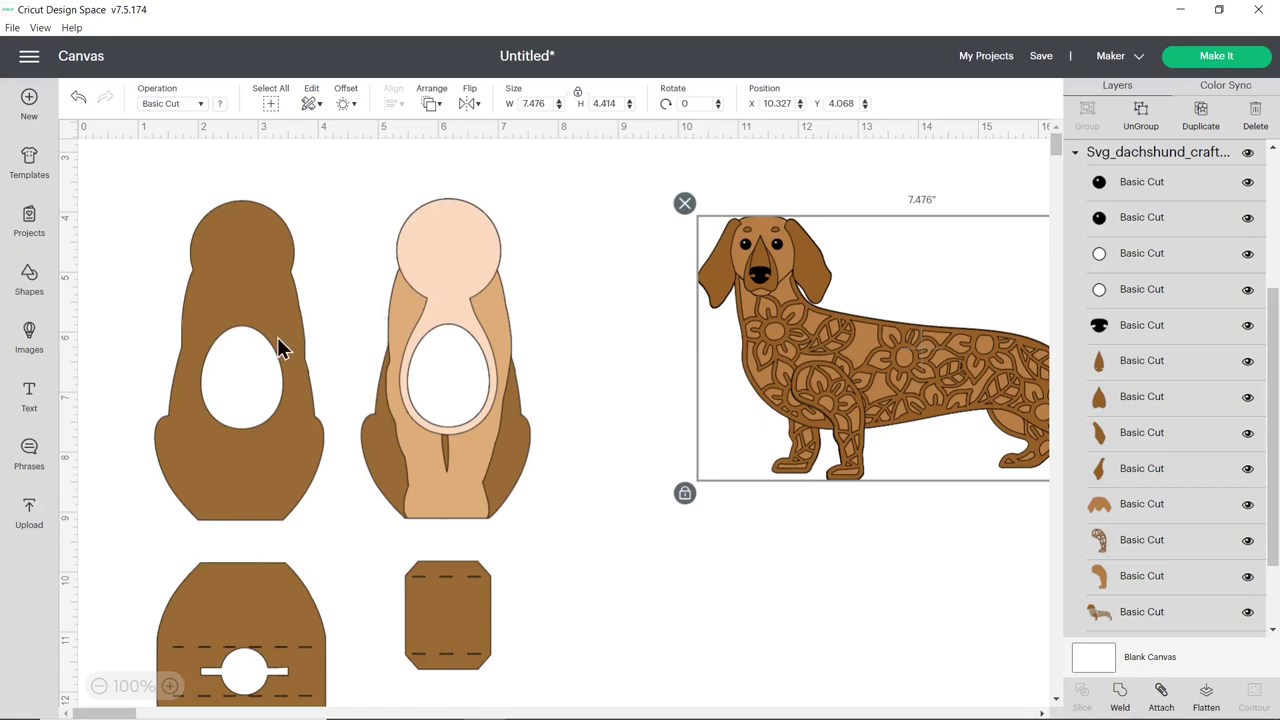
left_click_drag(277, 337, 265, 328)
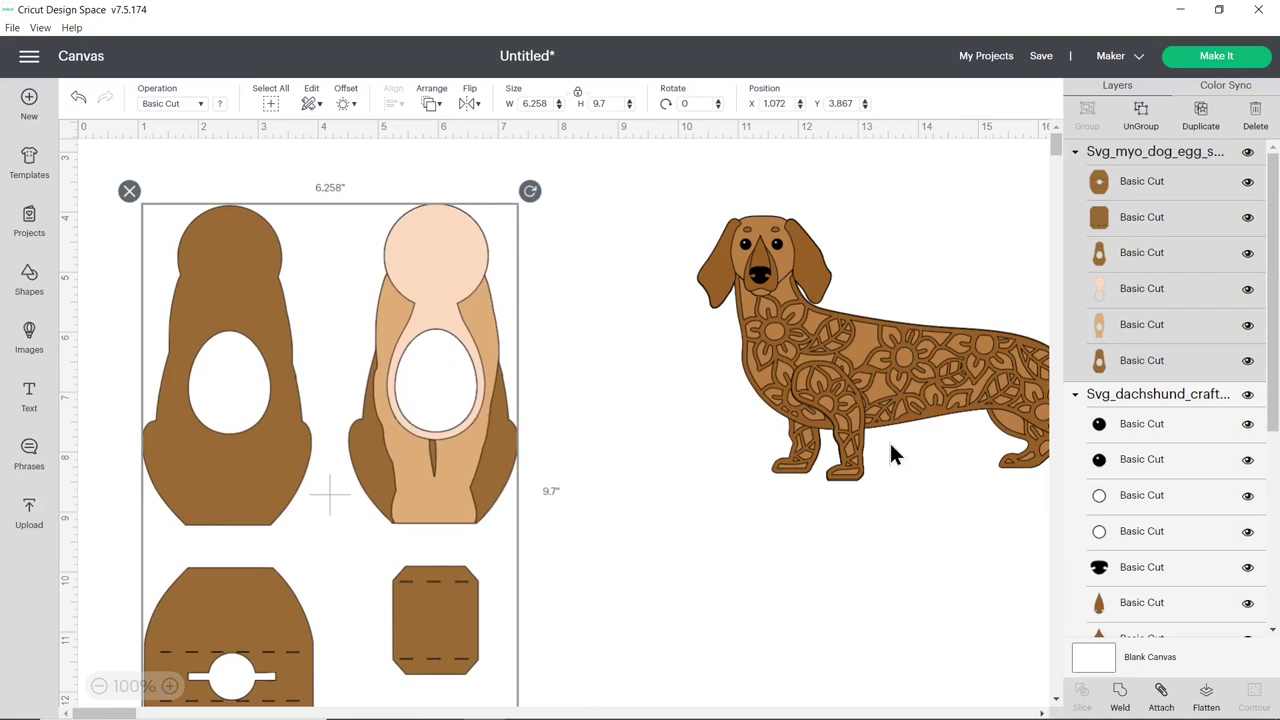
left_click_drag(886, 410, 757, 396)
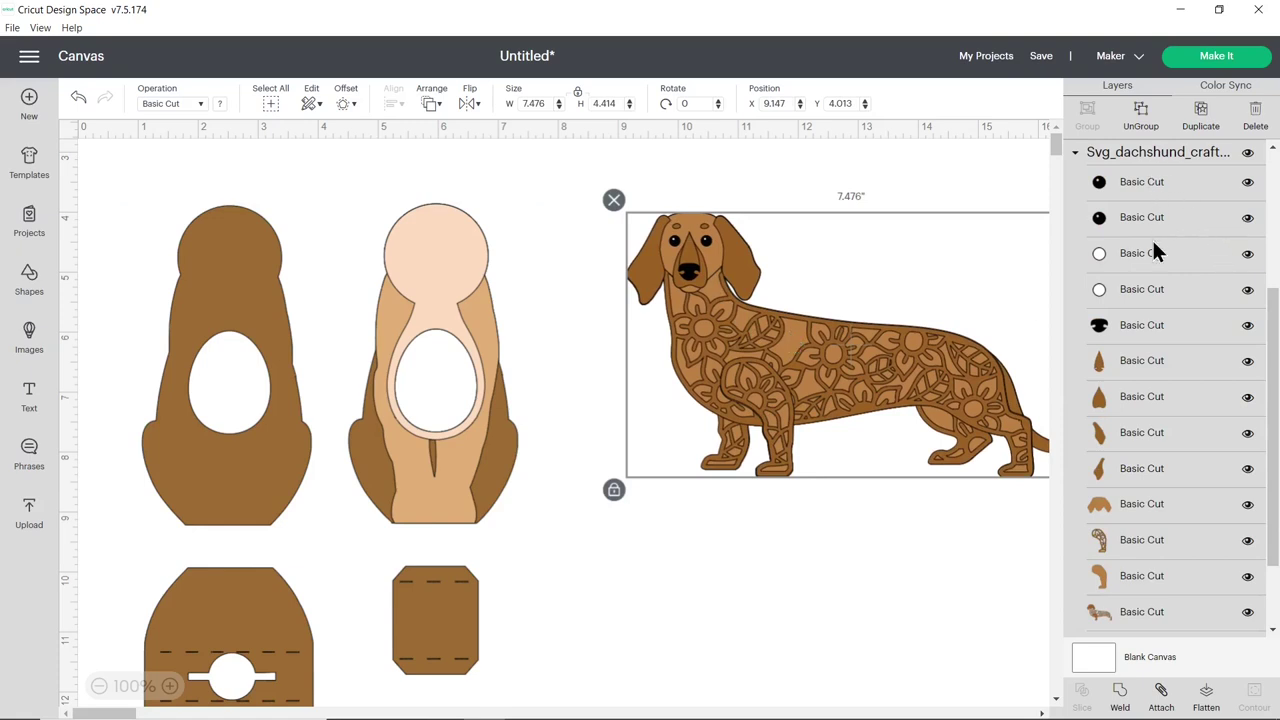
Delete all the dachshund's leg and body layers, keeping only the layers that make up its head
scroll(1158, 299, "down", 3)
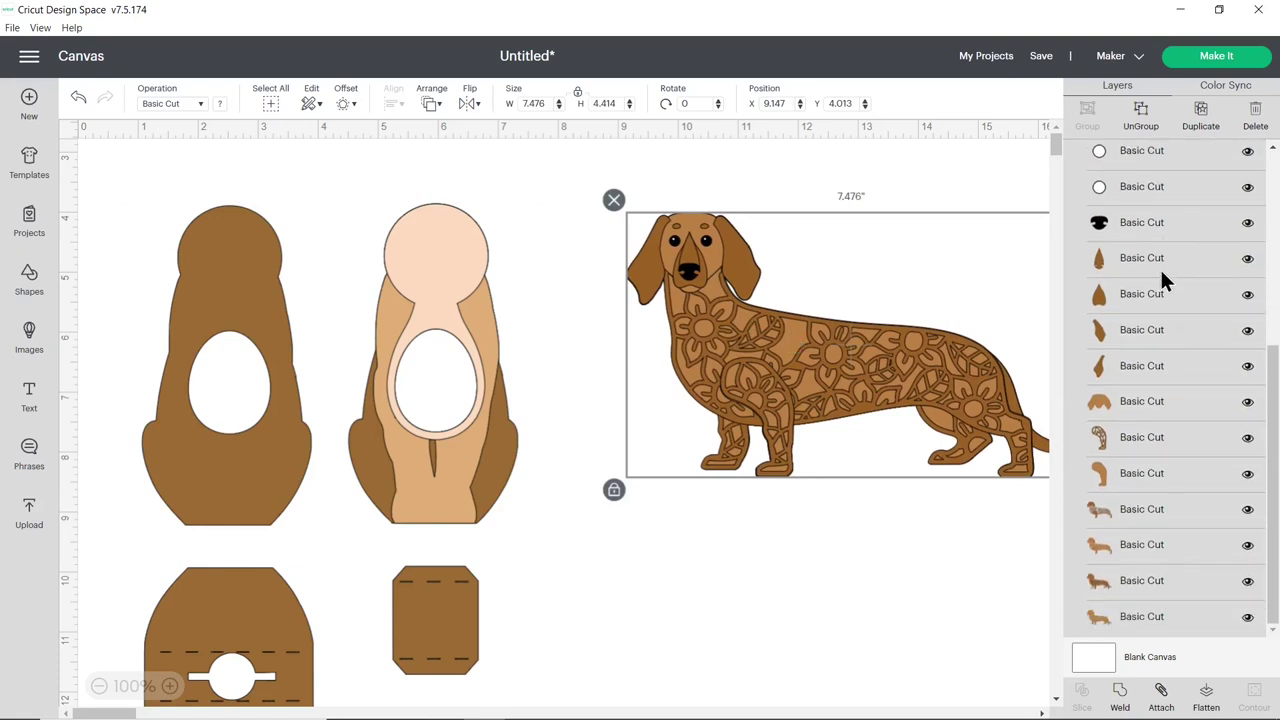
left_click(1141, 434)
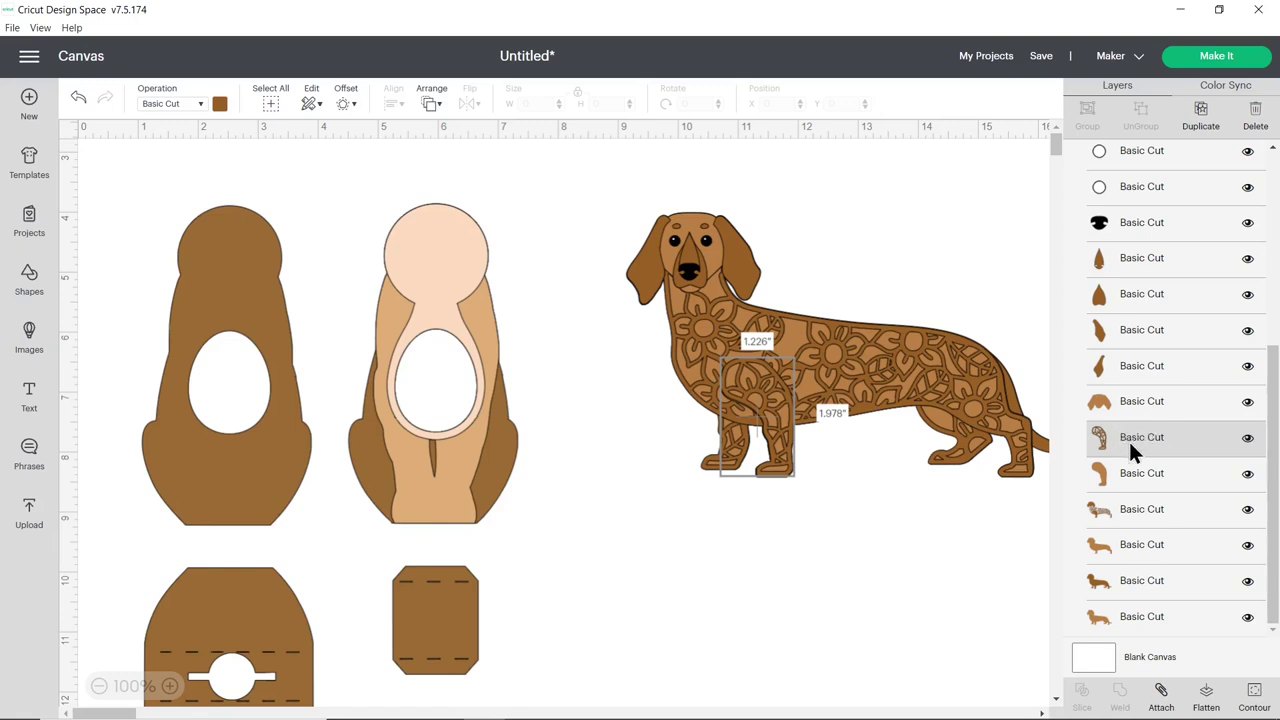
key("Delete")
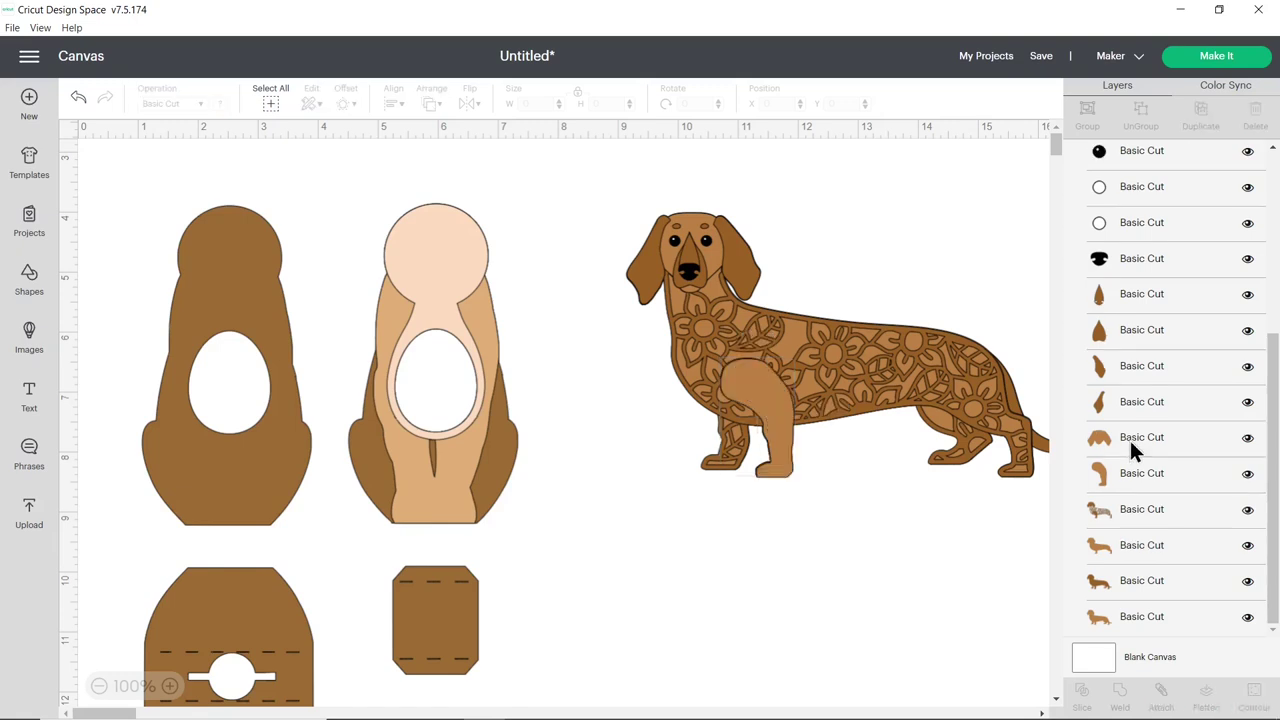
left_click(1136, 462)
key("Delete")
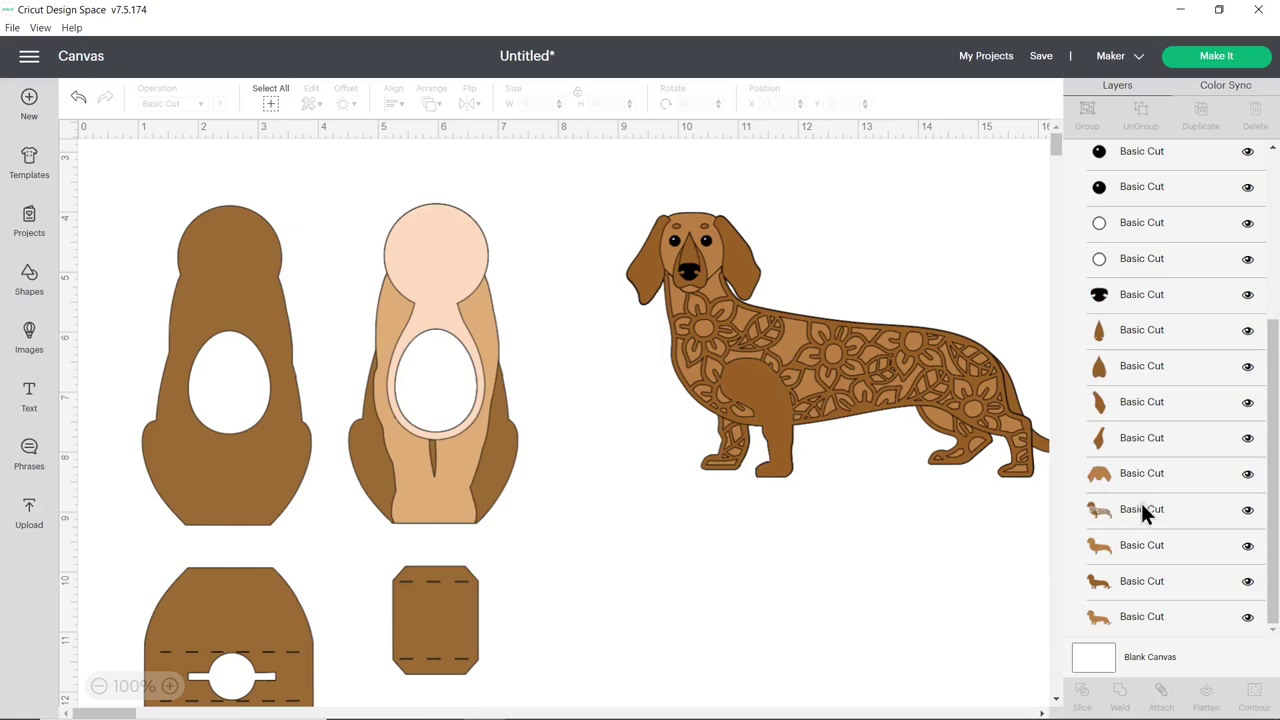
left_click(1141, 505)
key("Delete")
key("Delete")
left_click(1144, 580)
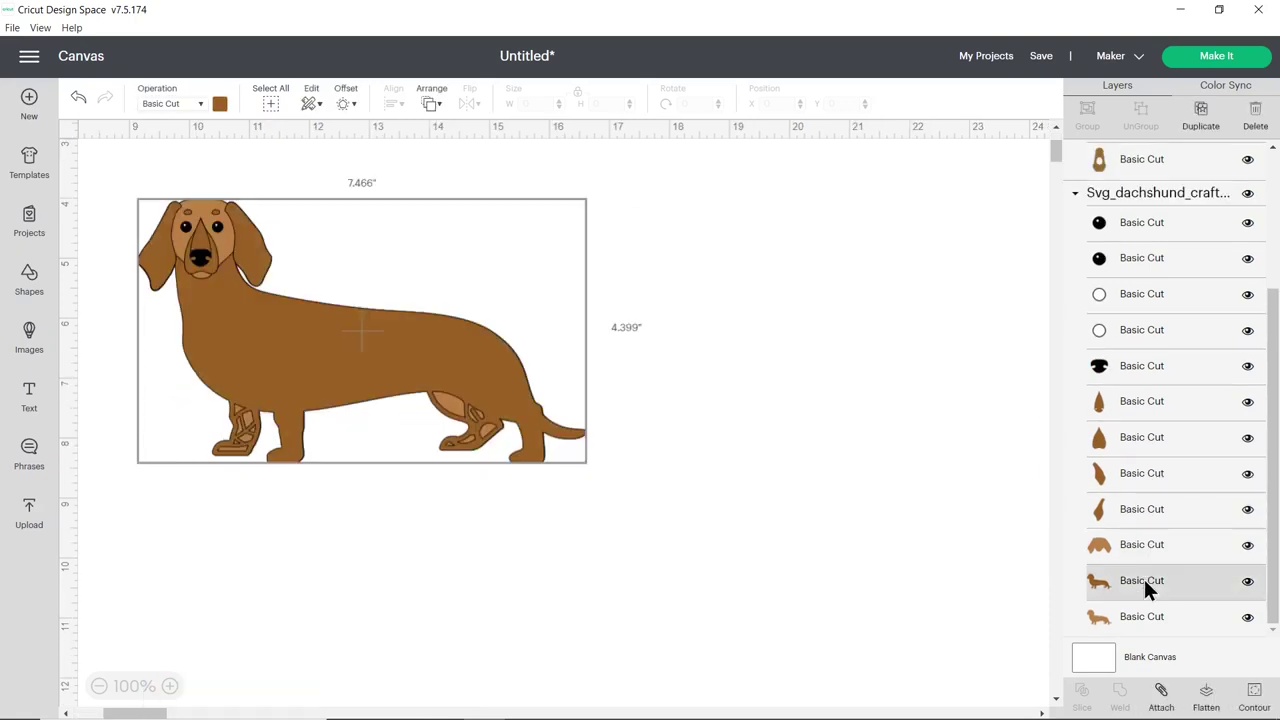
key("Delete")
left_click(1142, 612)
key("Delete")
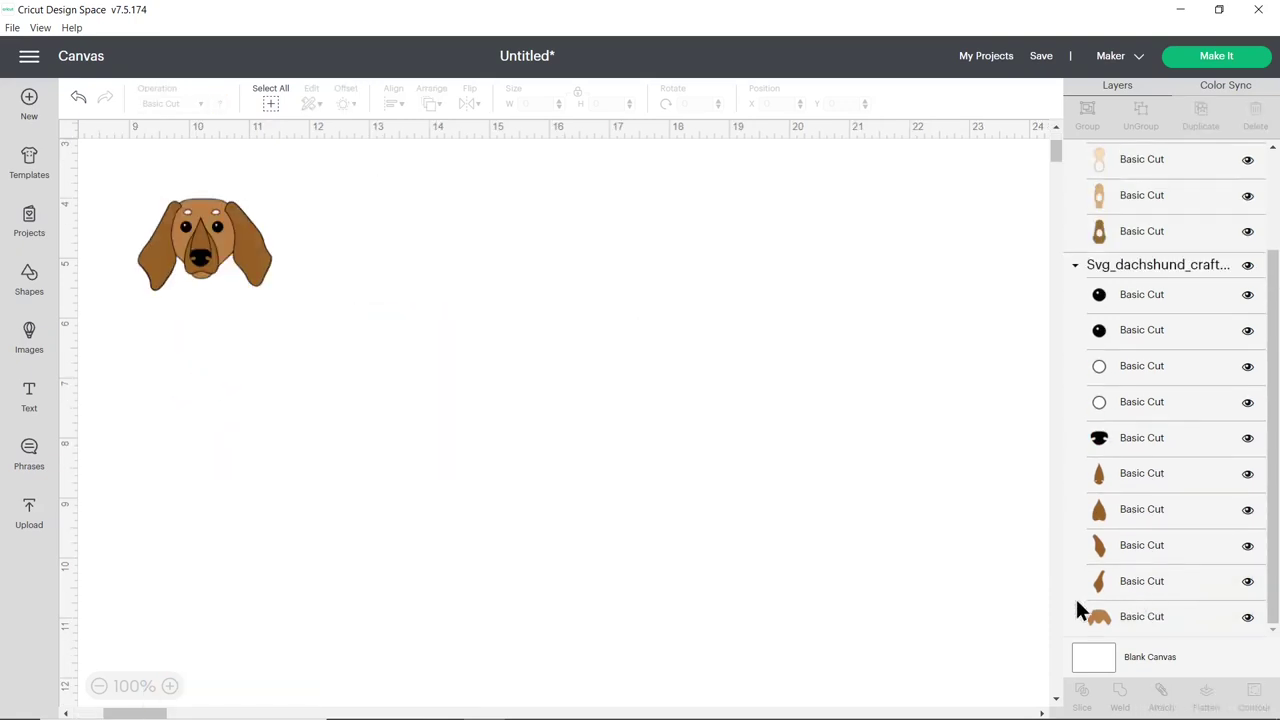
Enlarge the dachshund head proportionally to about 5.77 inches wide and reposition it in the empty canvas area
left_click_drag(224, 252, 297, 262)
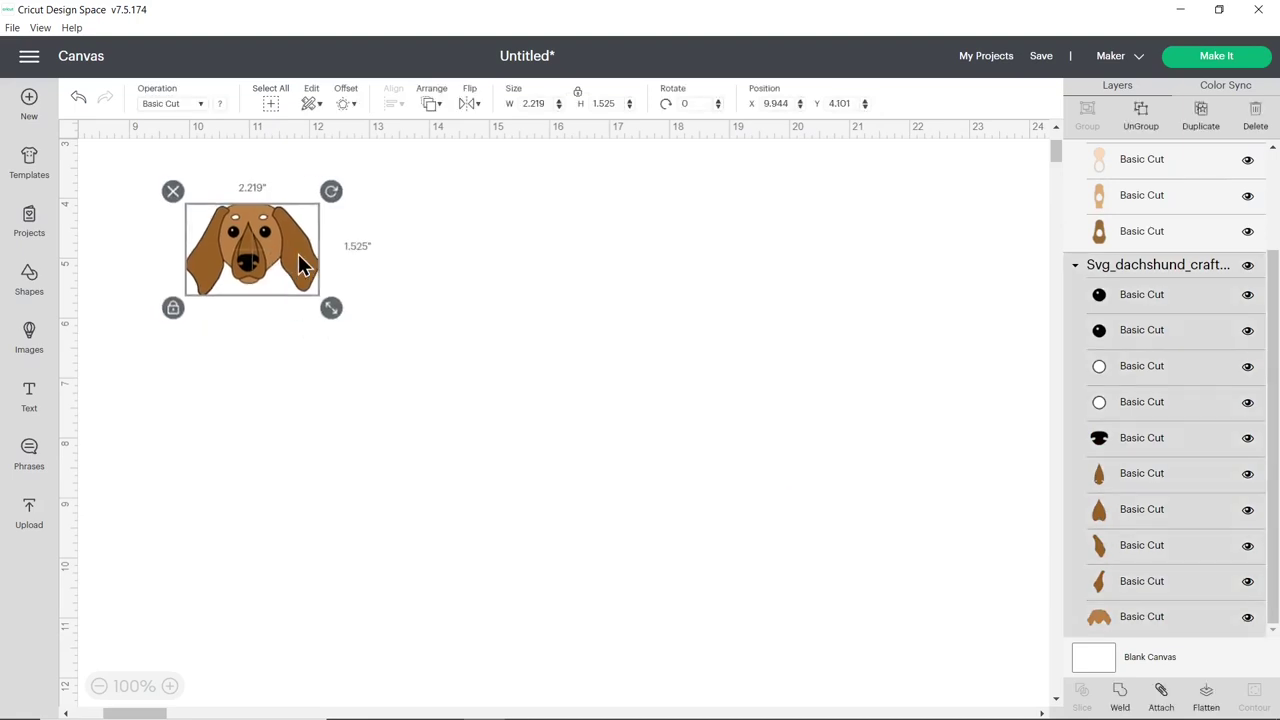
left_click_drag(323, 309, 446, 460)
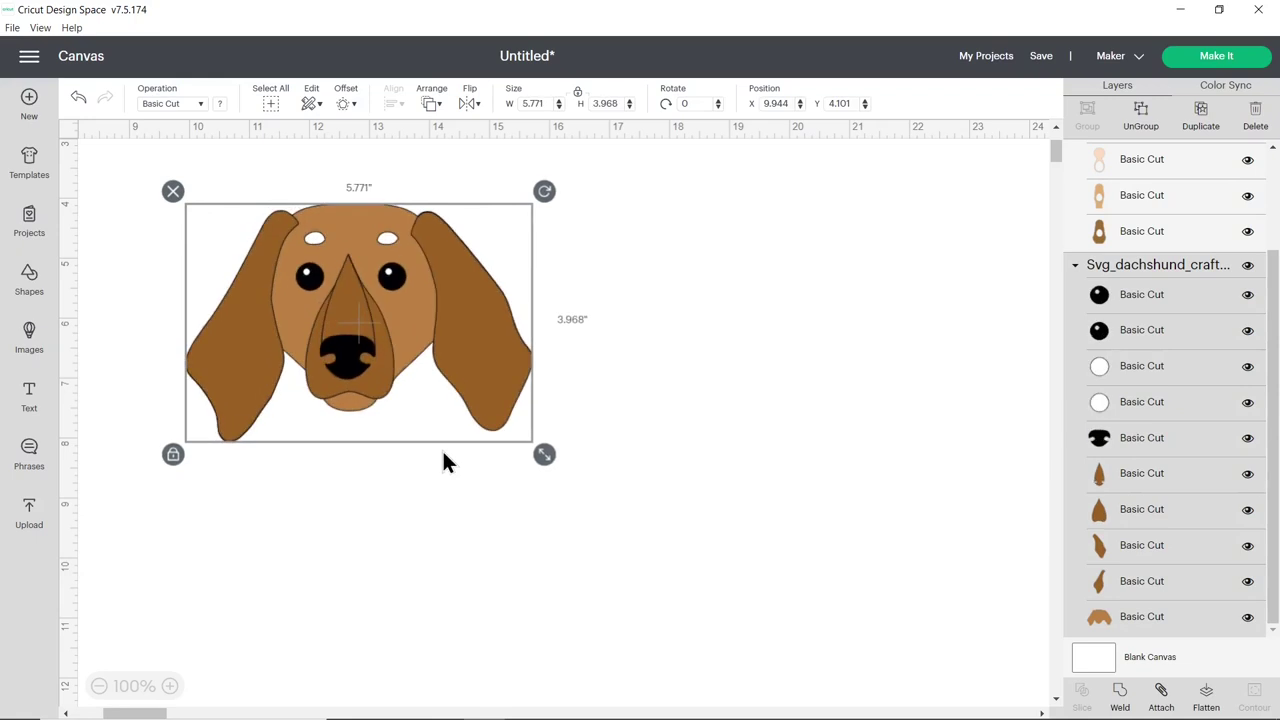
left_click_drag(489, 345, 508, 348)
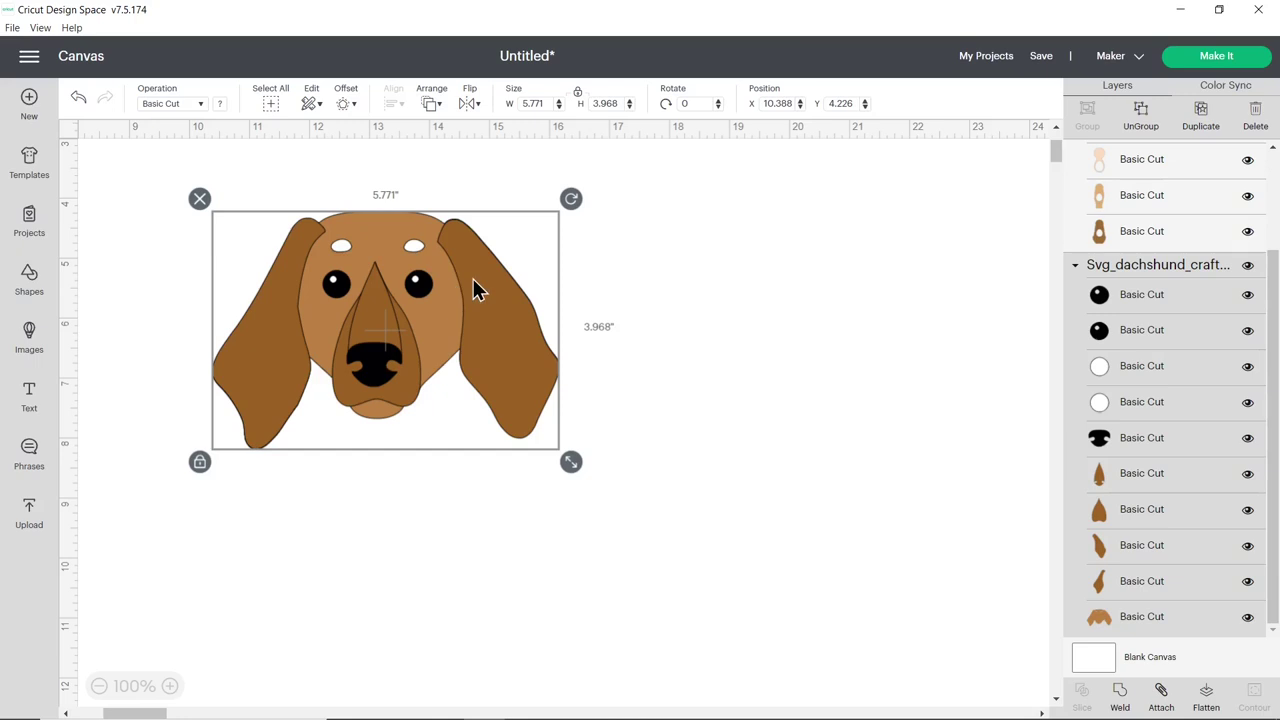
left_click_drag(501, 292, 493, 289)
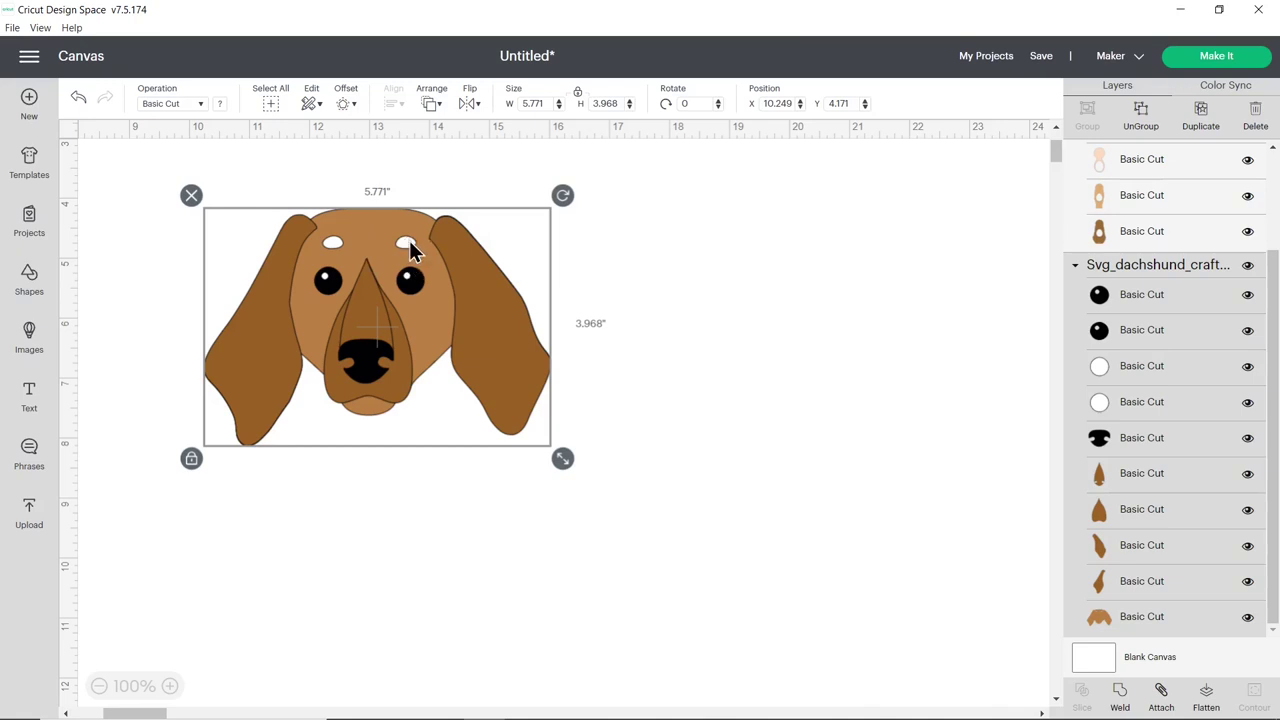
left_click_drag(444, 292, 436, 292)
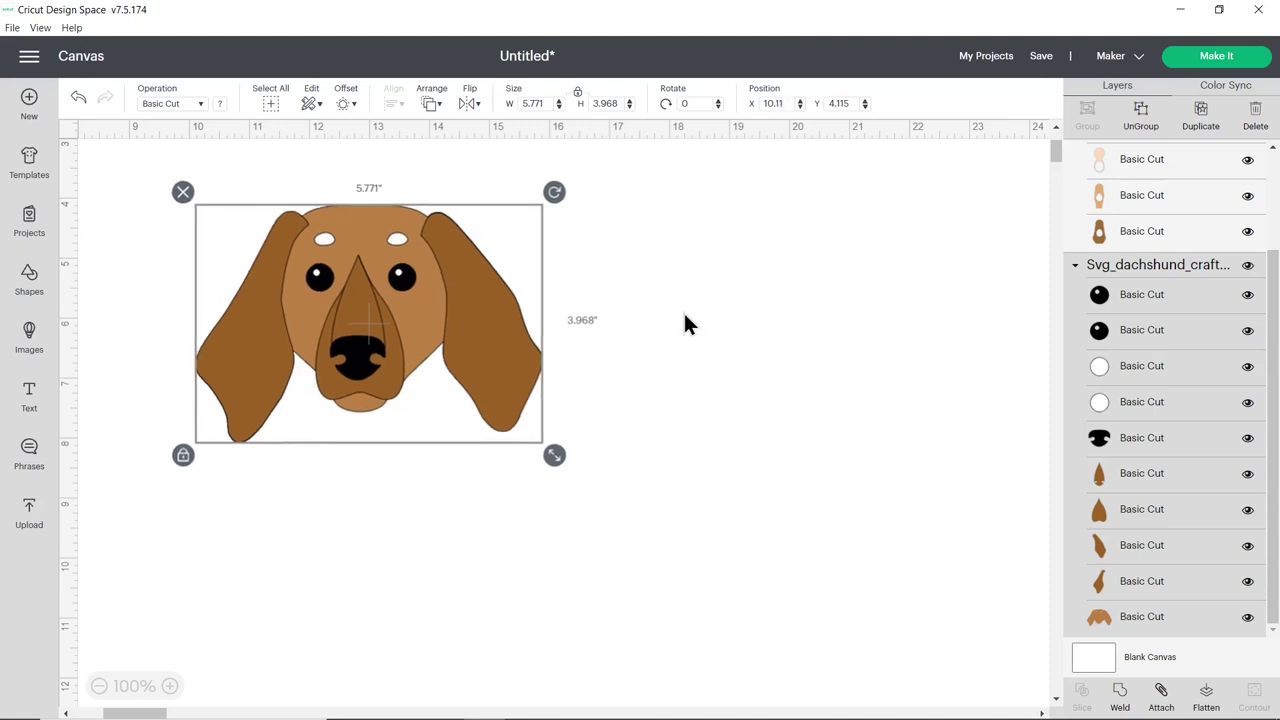
Hide all contours on the dachshund's lowest face layer to fill the eyebrow openings, and undo the change
left_click(1172, 372)
left_click(1127, 617)
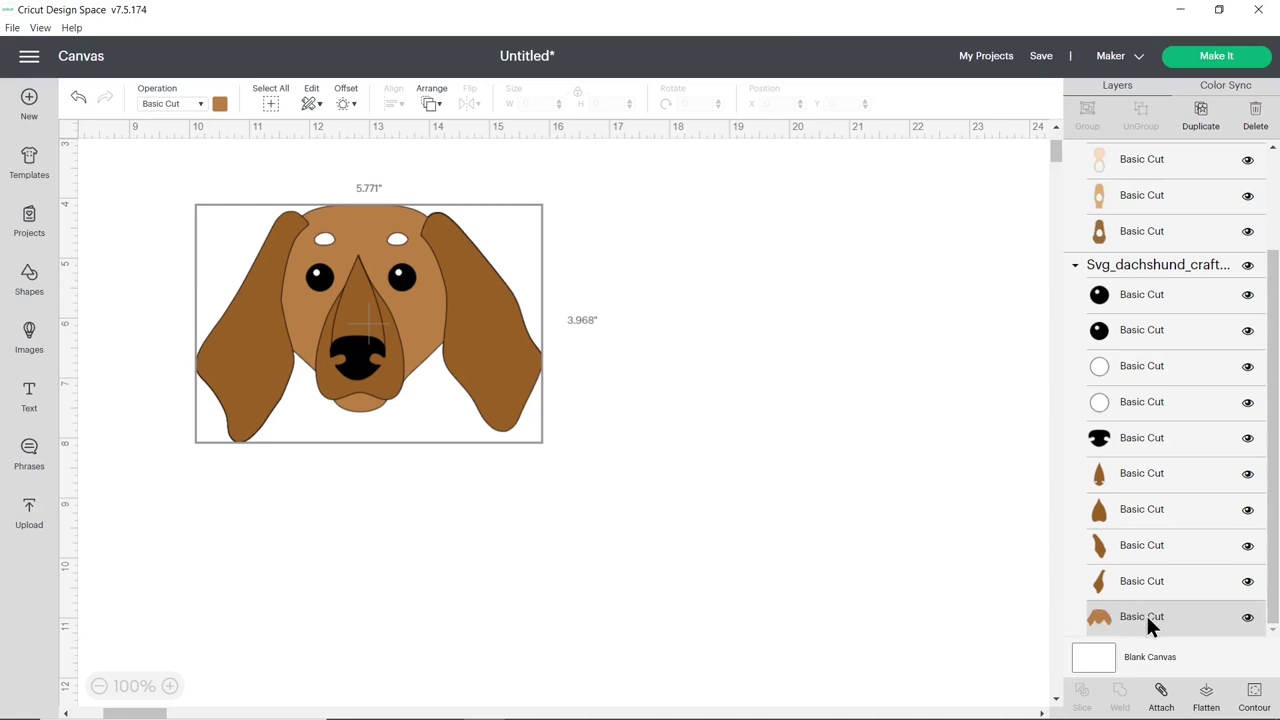
left_click(1253, 692)
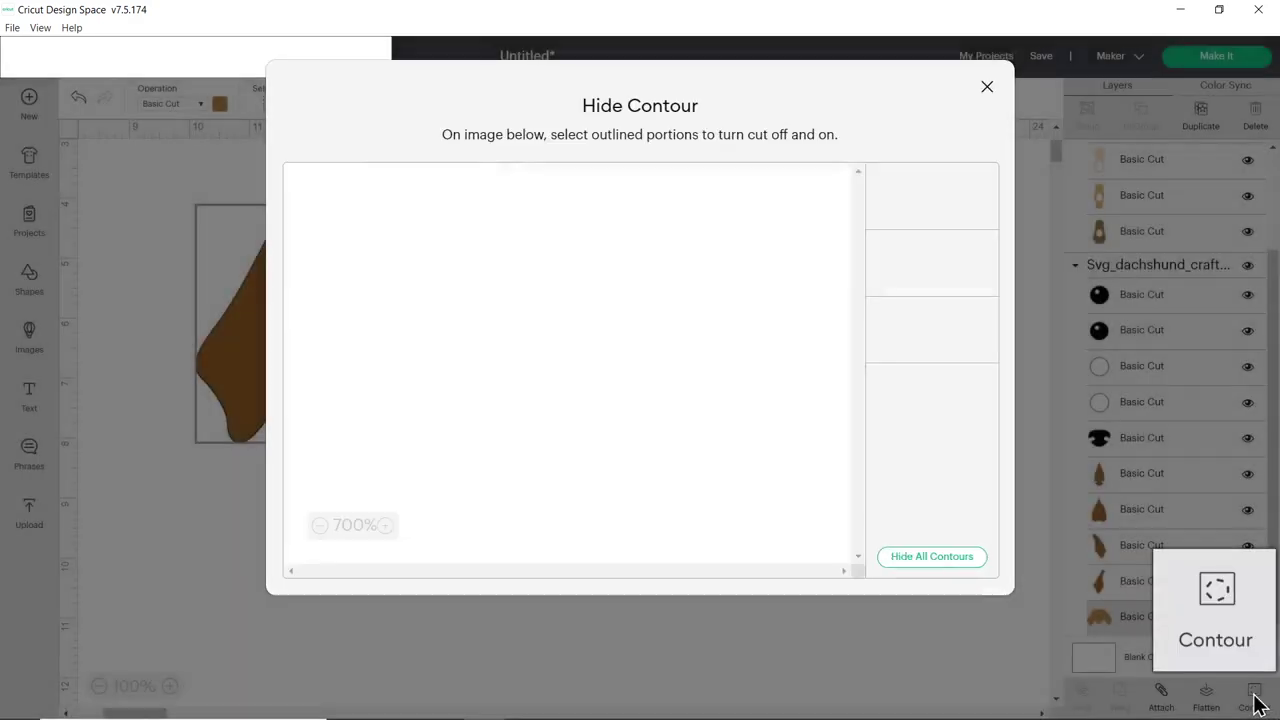
left_click(948, 566)
left_click(987, 88)
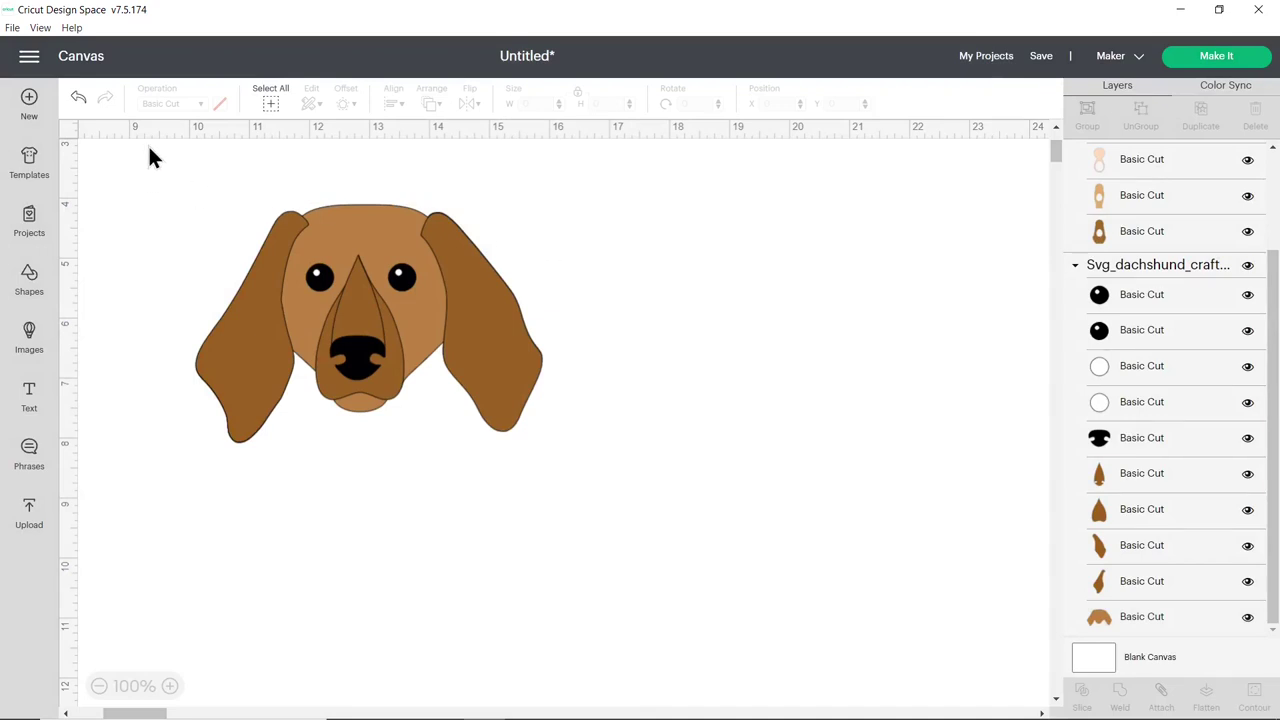
left_click(79, 100)
Ungroup the dachshund head into separate layers and select its light brown base face layer
left_click(324, 248)
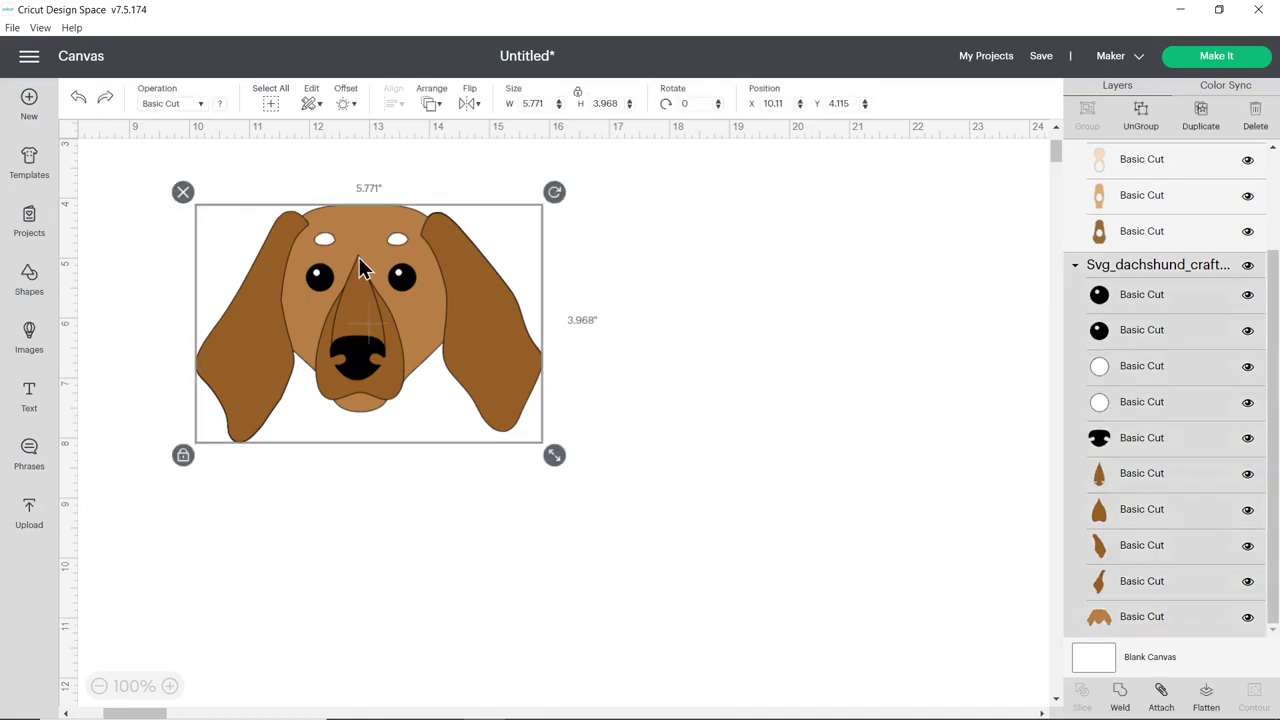
left_click_drag(354, 263, 363, 260)
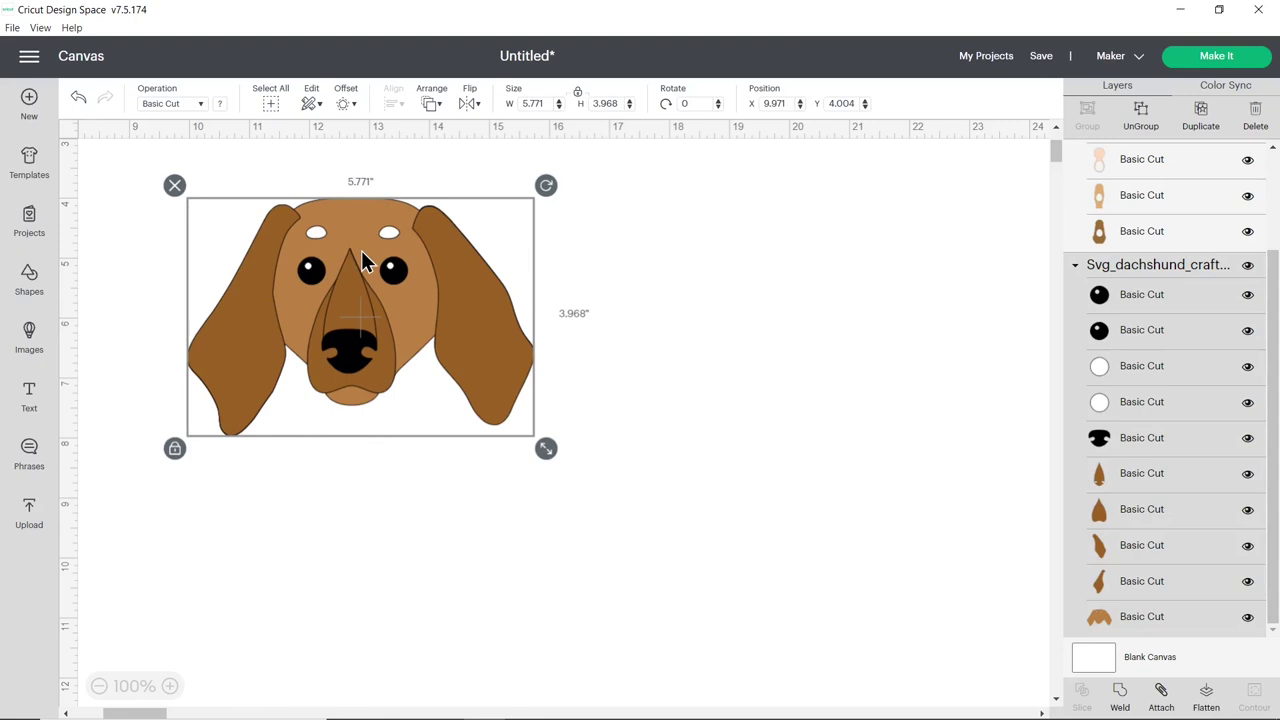
left_click(1150, 120)
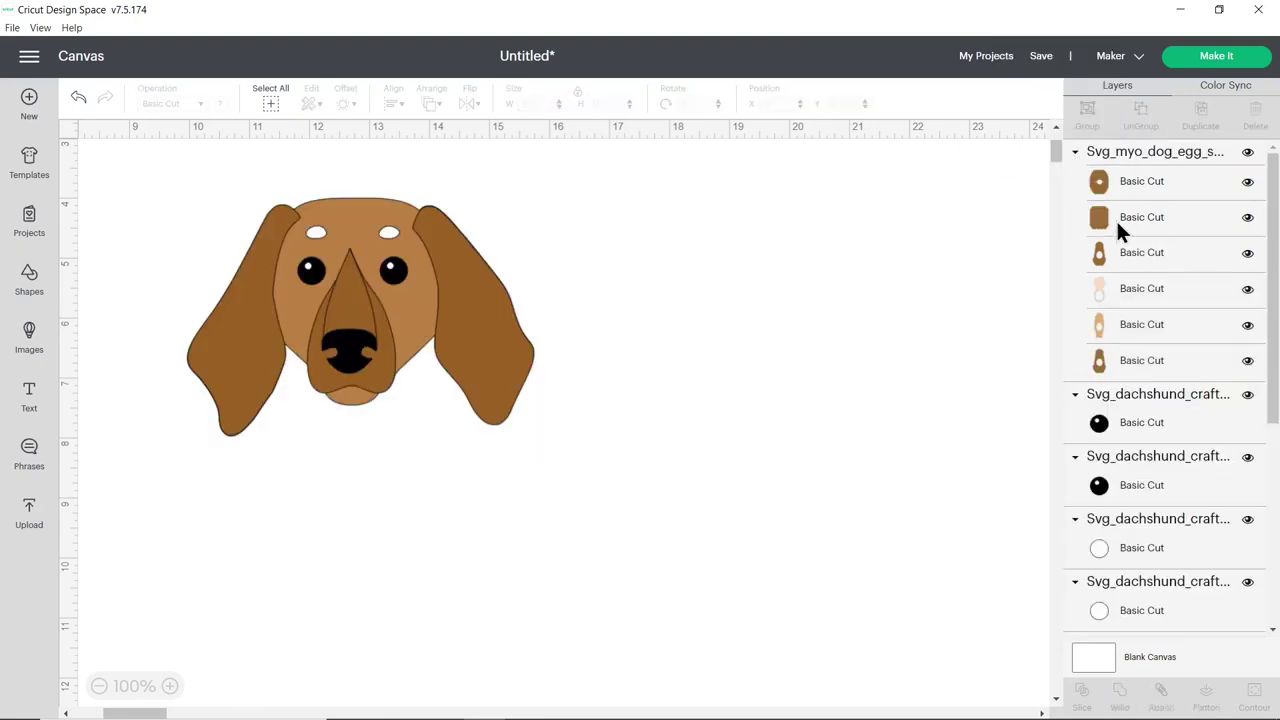
scroll(1229, 455, "down", 5)
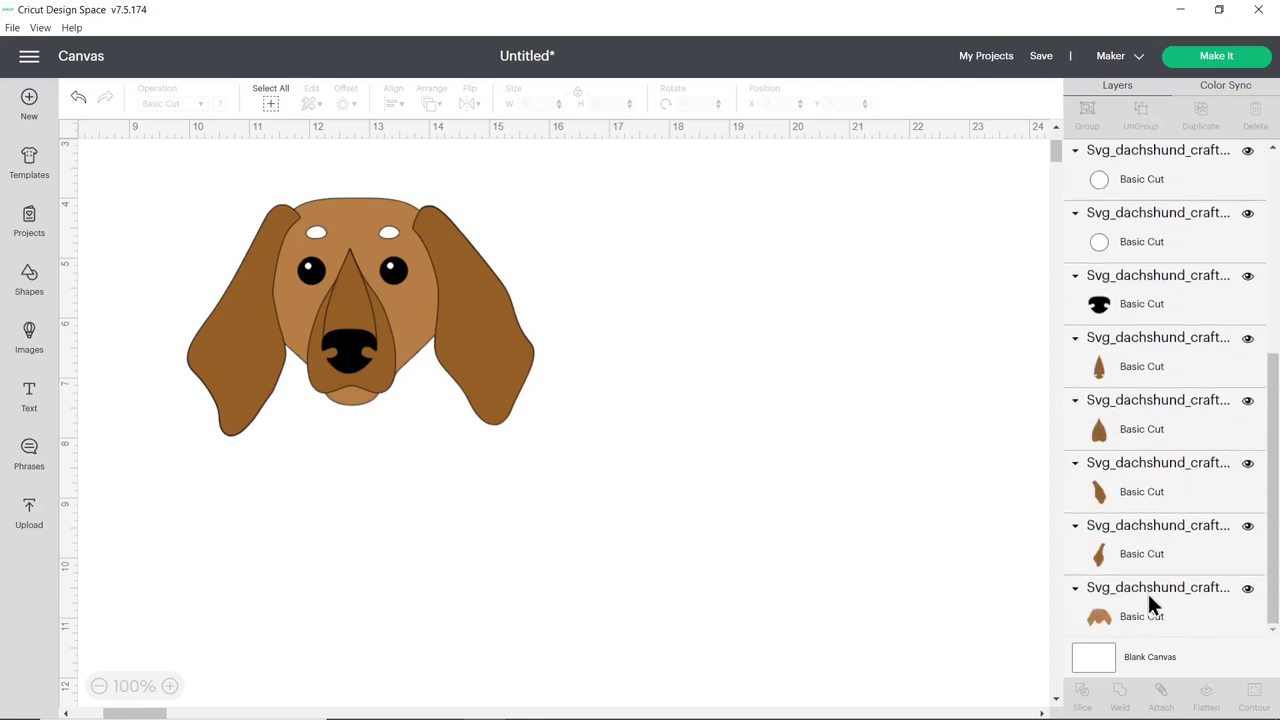
left_click(1150, 612)
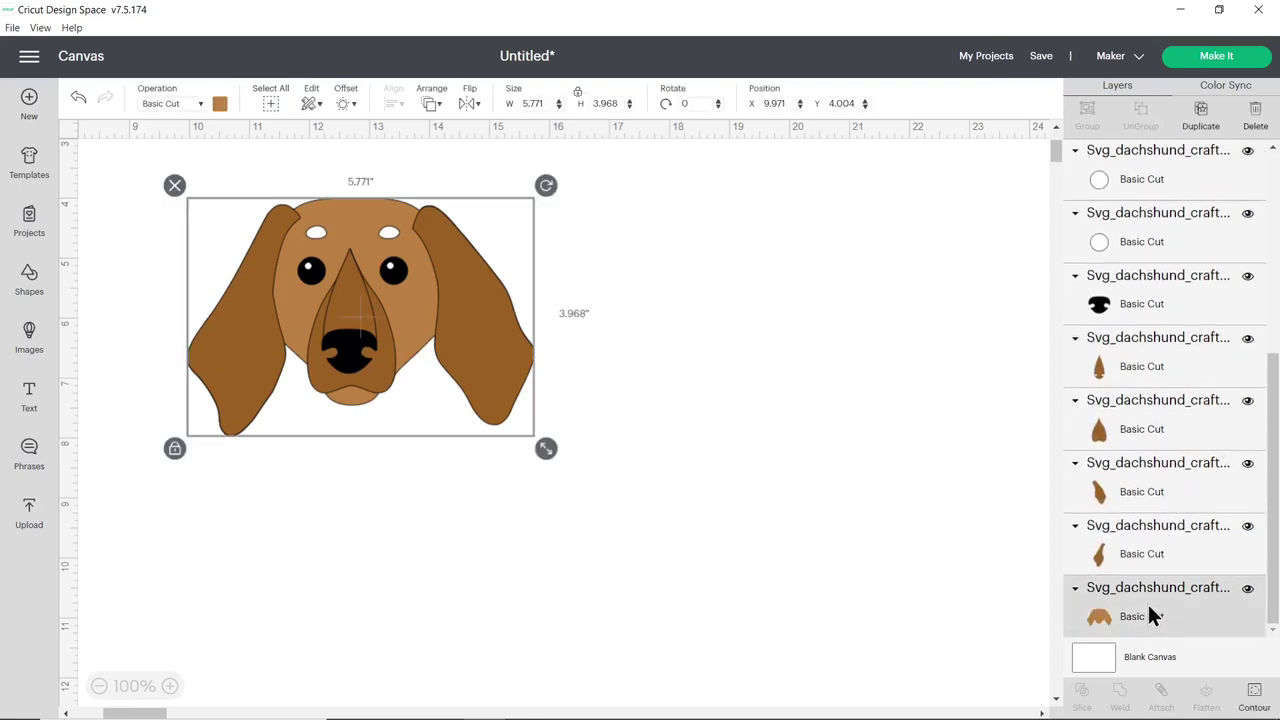
Duplicate the light brown base face layer, move the copy clear of the head, and group the original head's layers
left_click(1193, 129)
left_click_drag(357, 271, 832, 486)
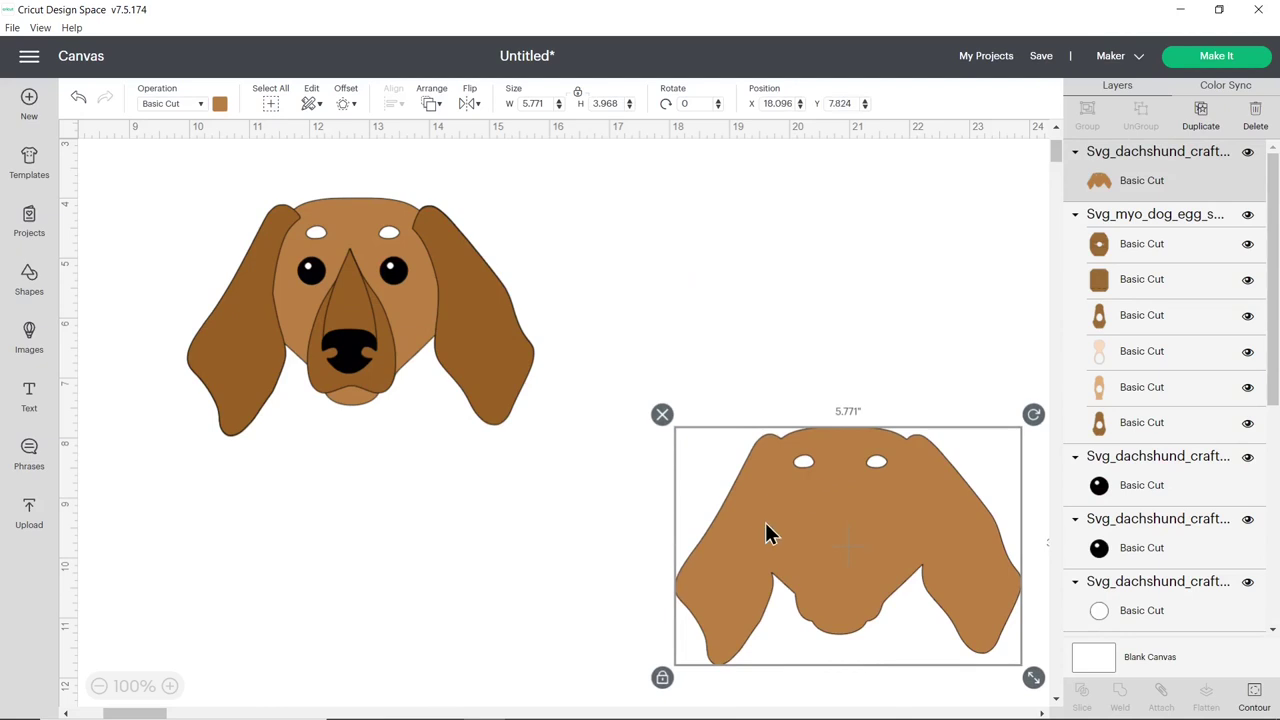
left_click_drag(134, 152, 590, 494)
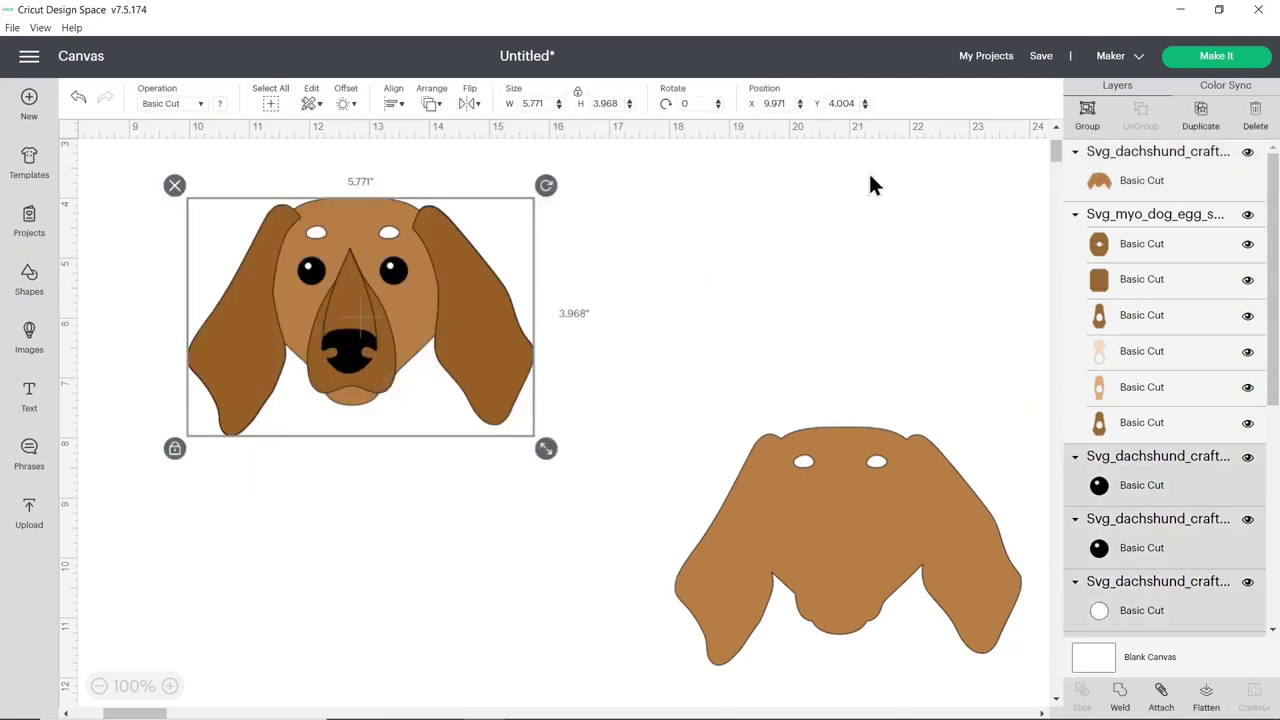
left_click(1076, 118)
left_click_drag(480, 294, 455, 290)
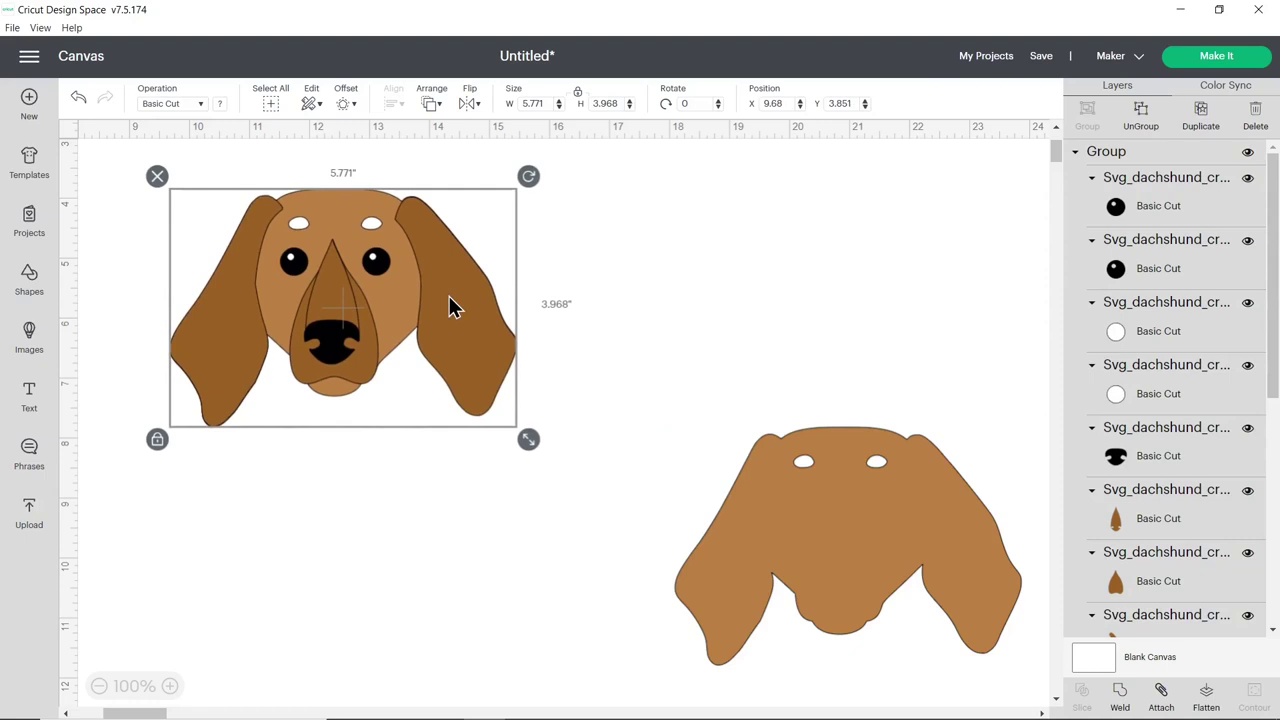
Send the duplicated face layer to the back and recolor it with the darker brown used for the ears
left_click_drag(866, 543, 798, 470)
left_click(219, 104)
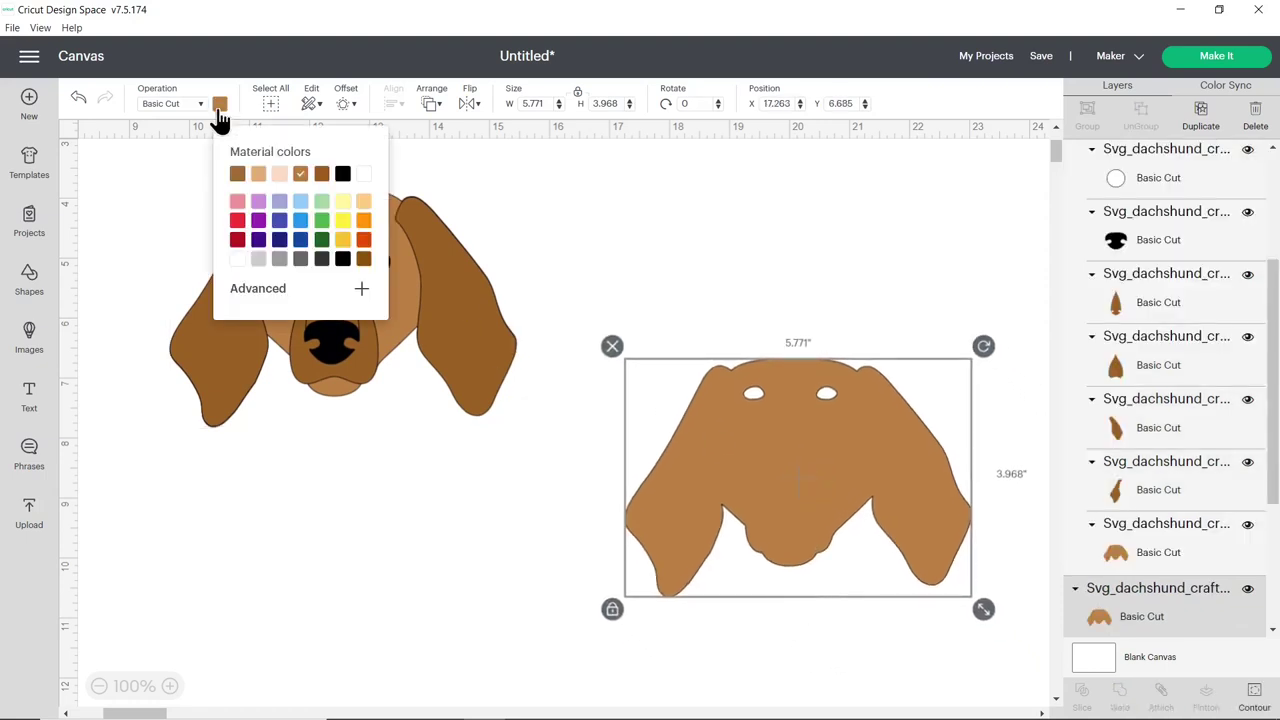
left_click(321, 175)
left_click_drag(682, 467, 656, 430)
left_click(609, 223)
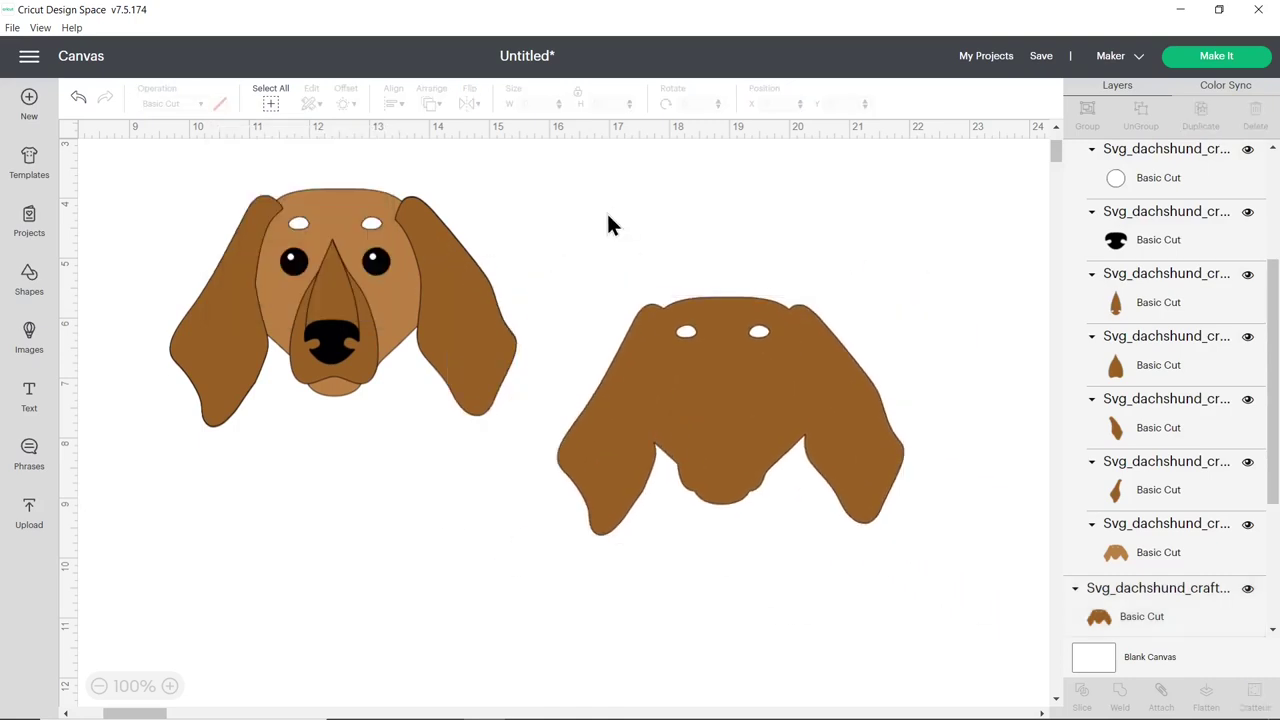
Hide both eyebrow contours on the dark brown face copy so it becomes a solid backing shape
left_click(683, 381)
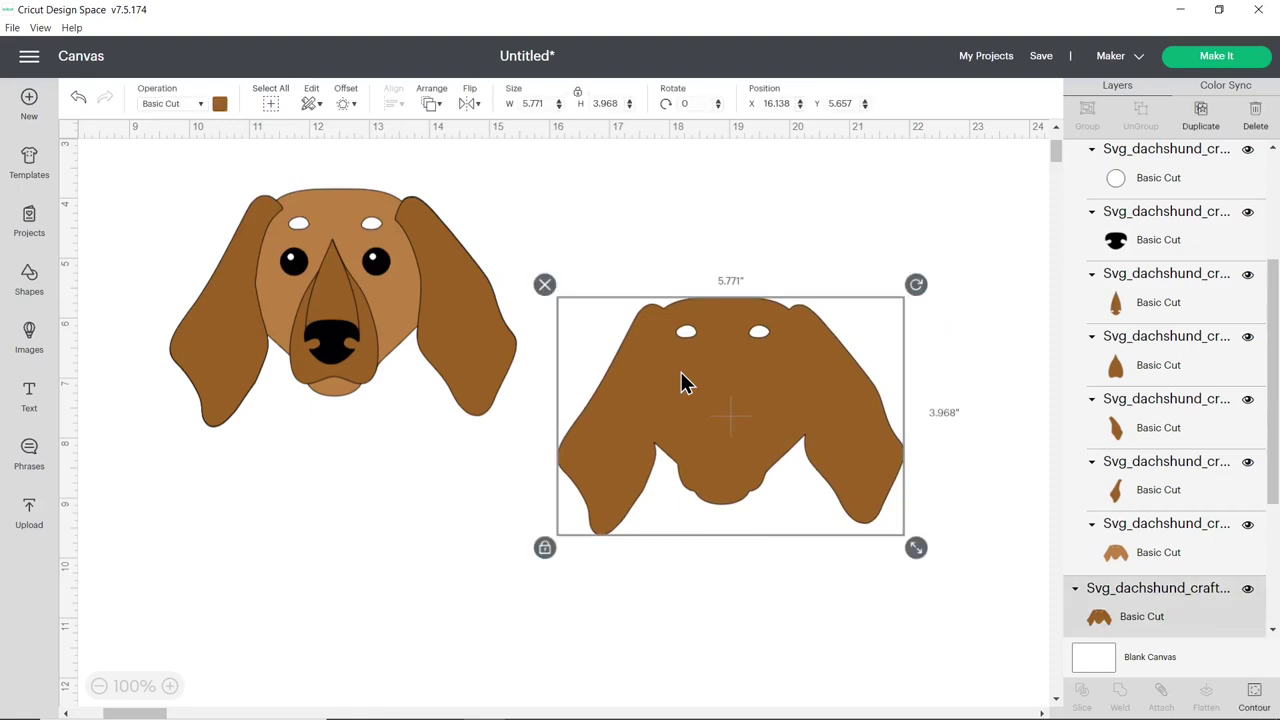
left_click(1256, 688)
left_click(916, 560)
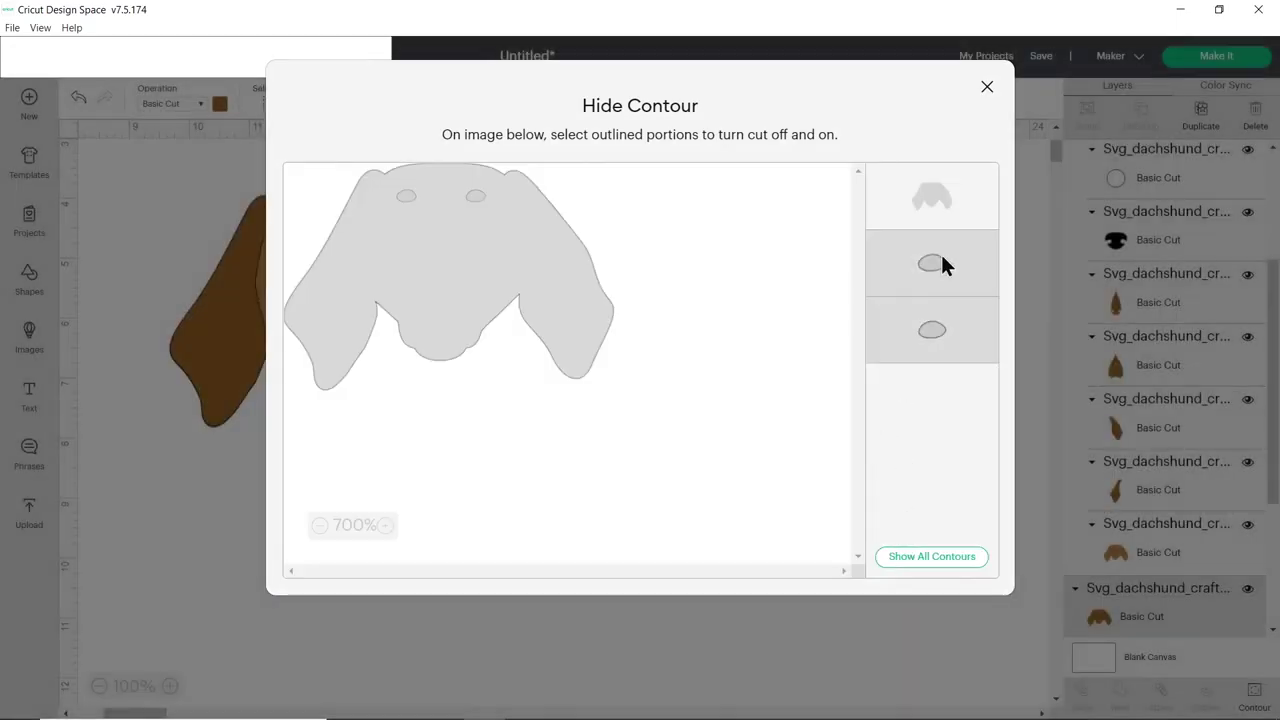
left_click(985, 91)
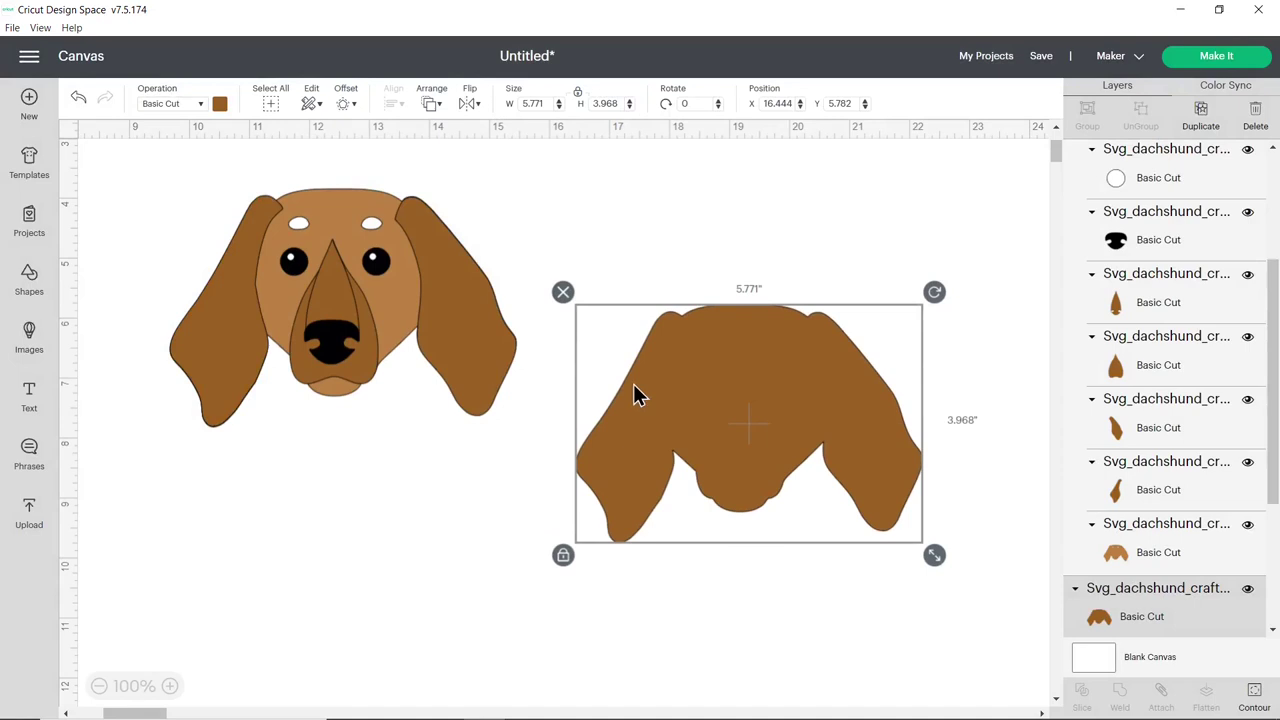
Select the dachshund head and the dark brown backing and center-align them so the backing sits directly behind the head
left_click_drag(149, 153, 948, 605)
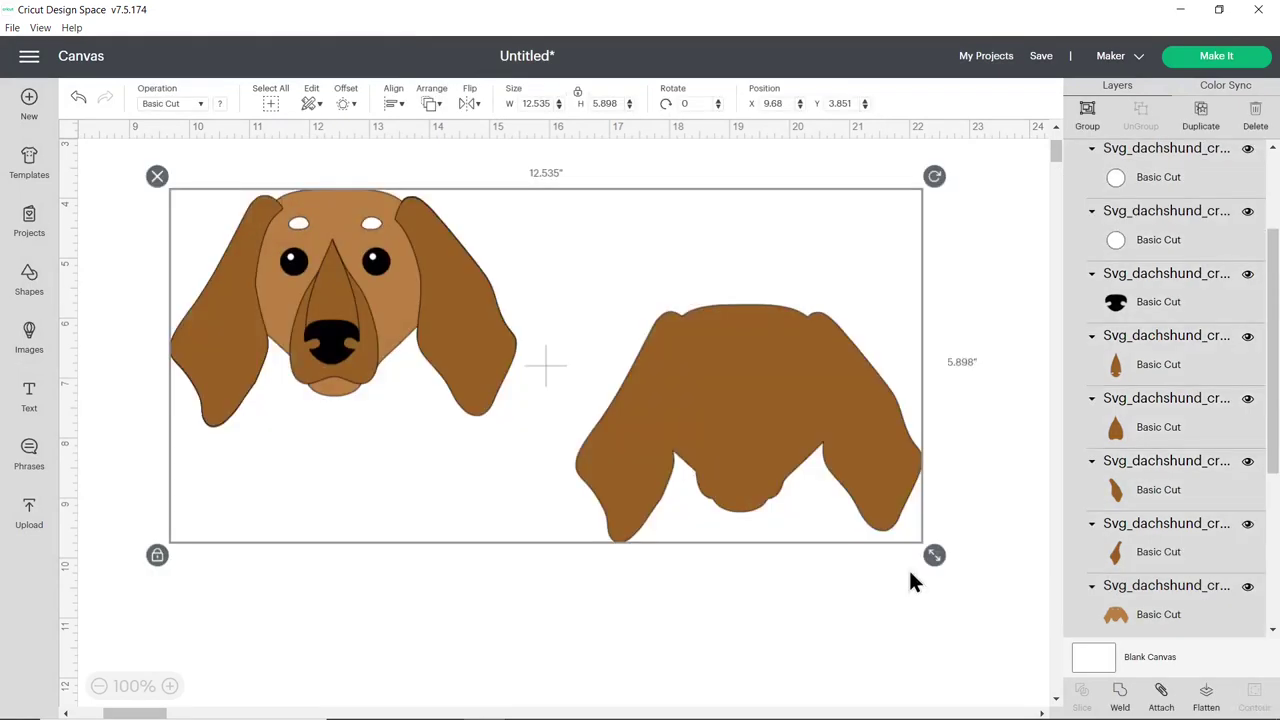
left_click(396, 110)
left_click(434, 281)
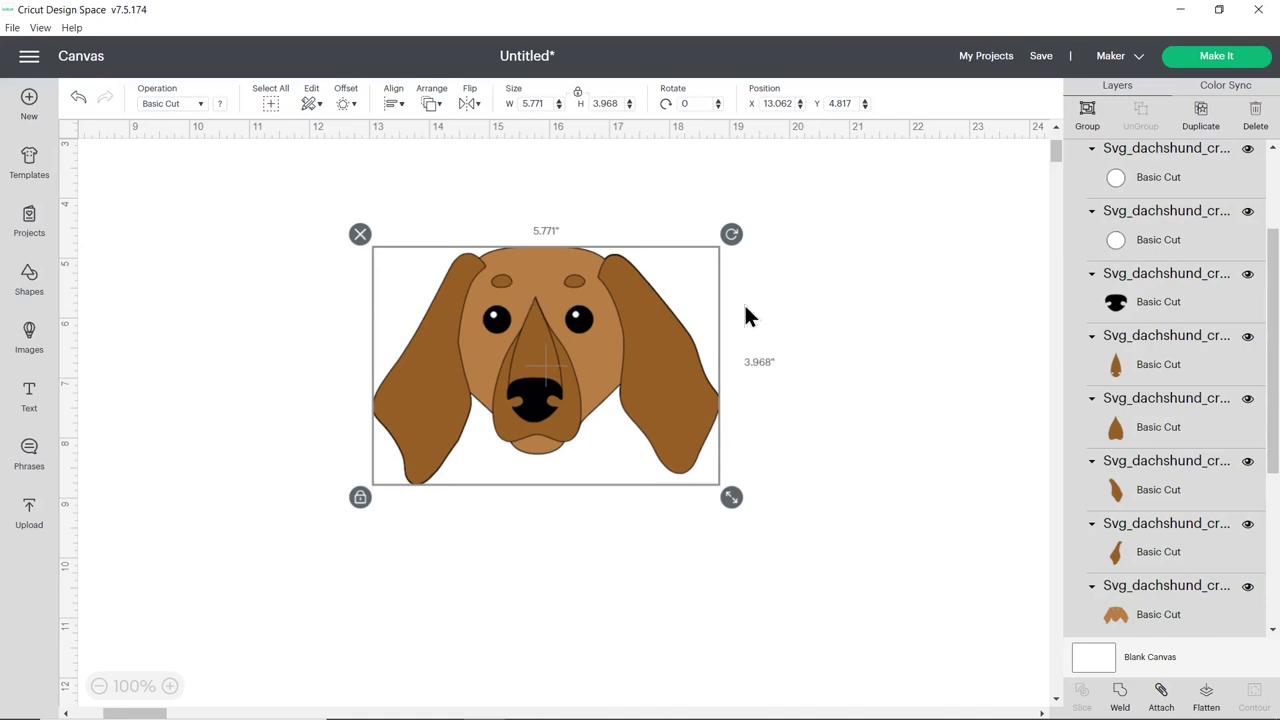
left_click(808, 314)
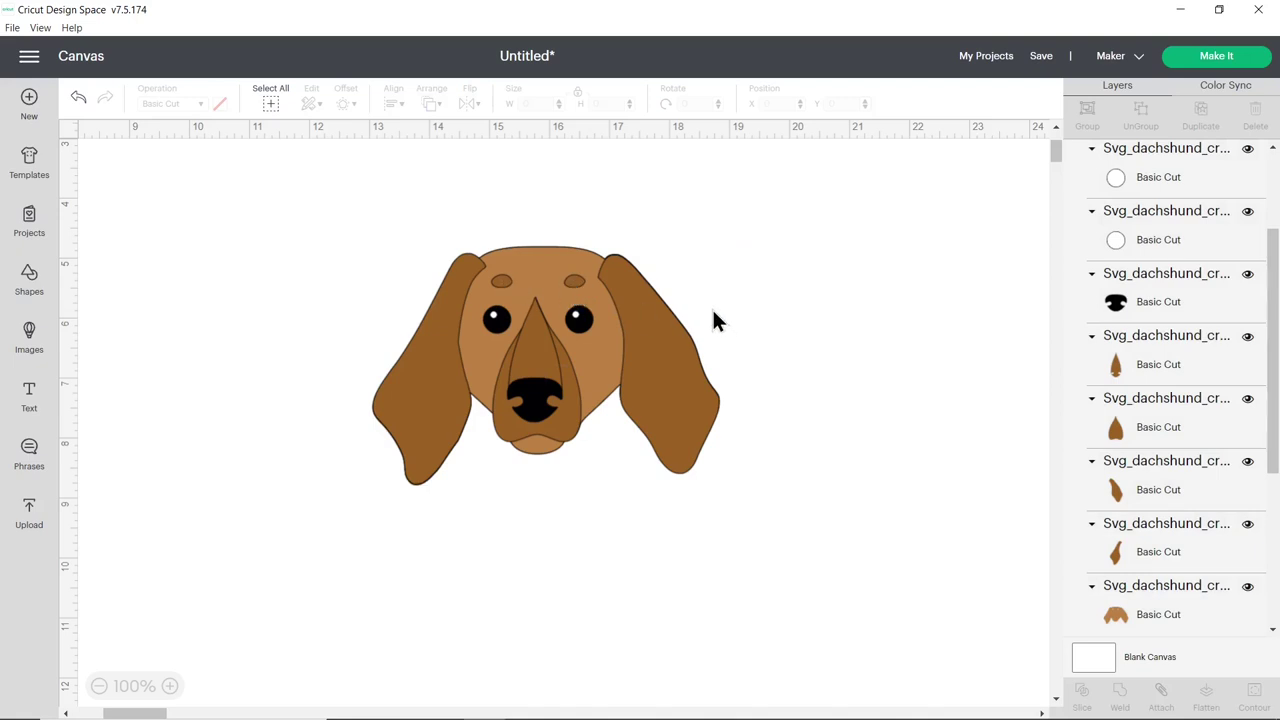
Ungroup the dachshund head, then group all its layers together with the dark brown backing
left_click(661, 331)
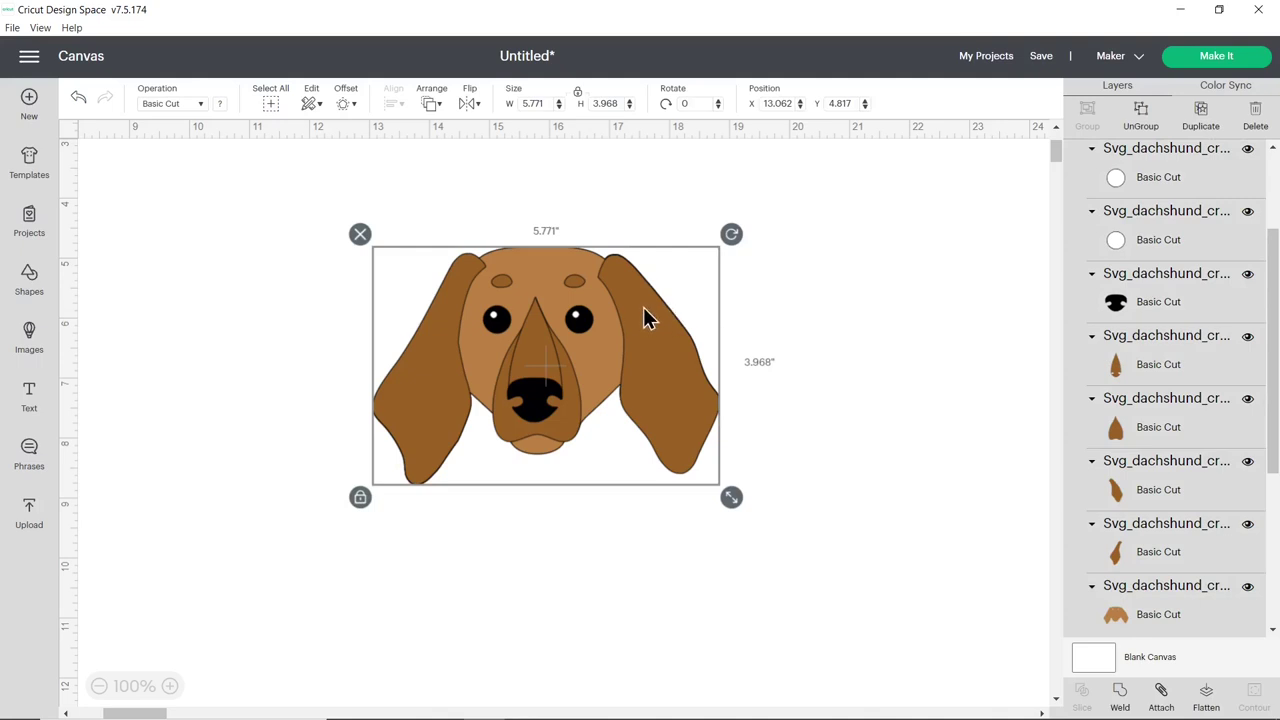
scroll(1188, 270, "up", 1)
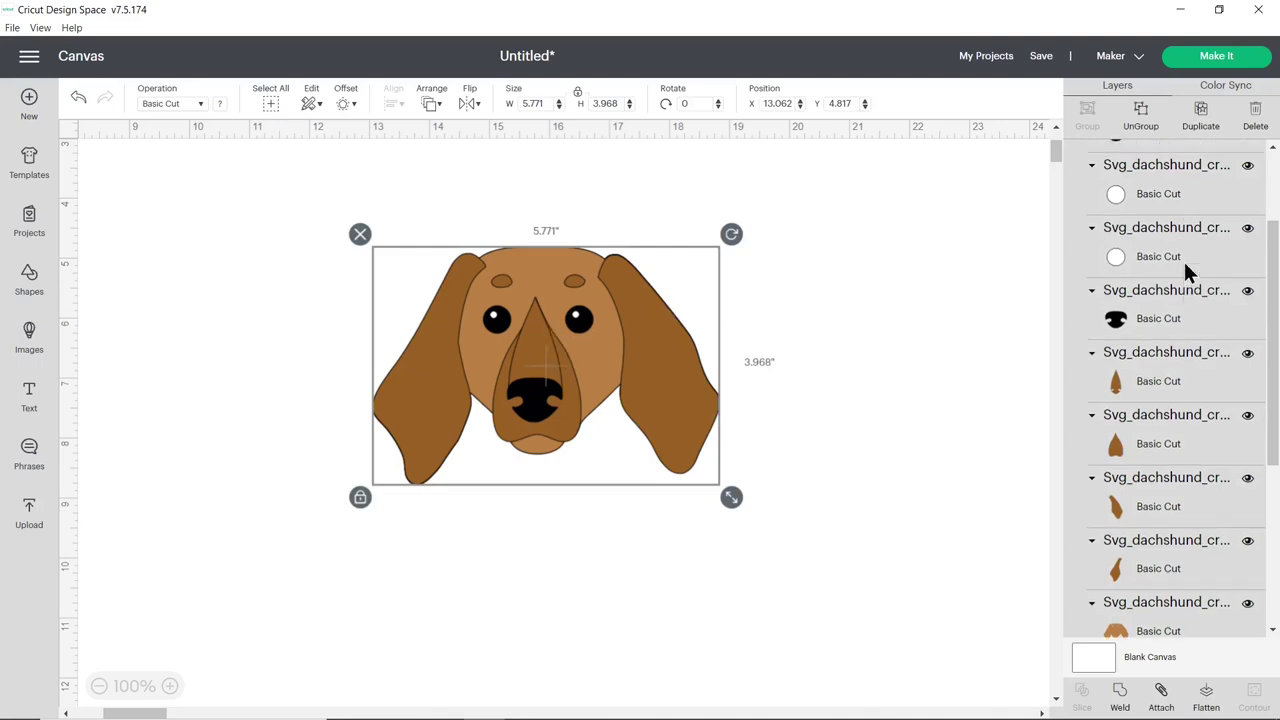
scroll(1188, 270, "up", 2)
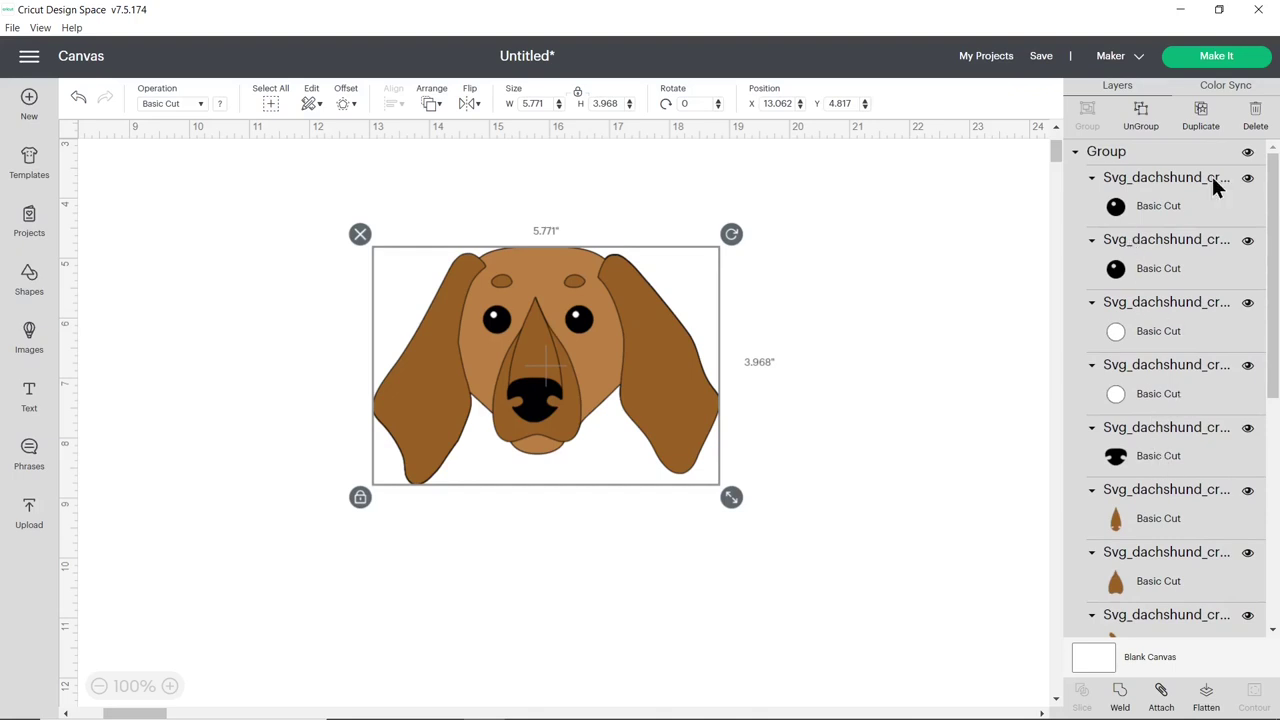
left_click(1143, 130)
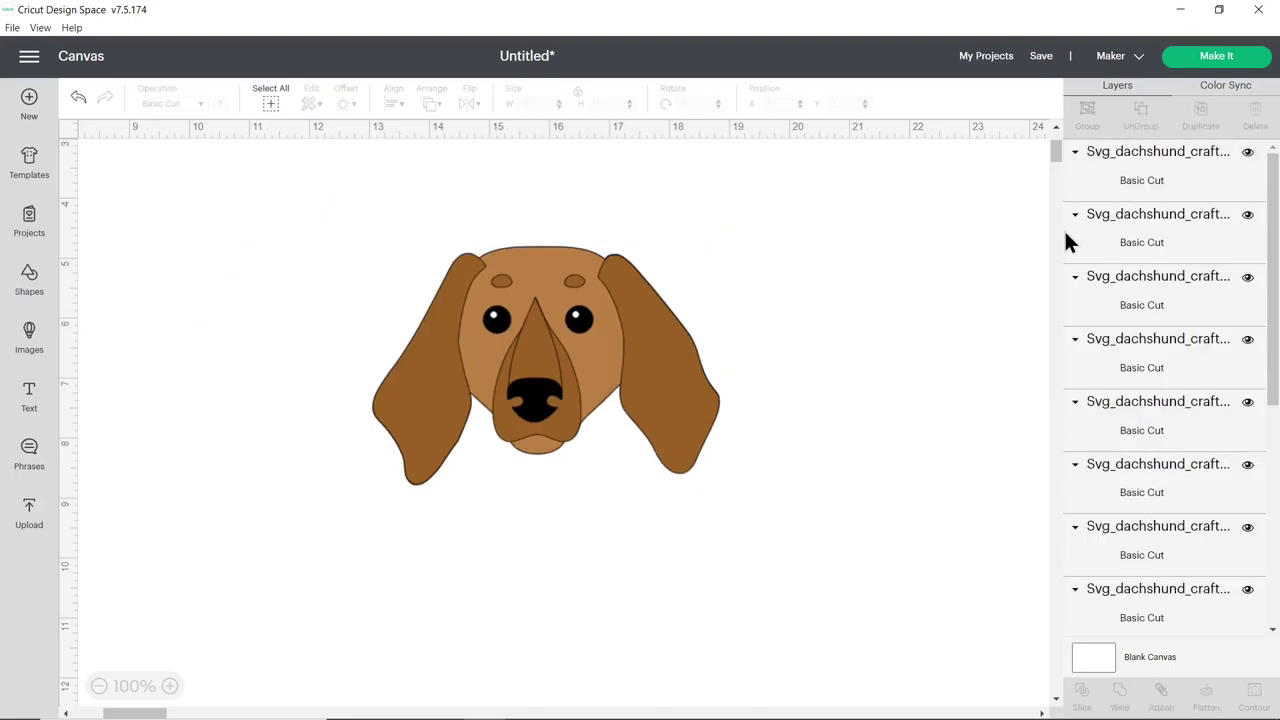
left_click_drag(296, 205, 772, 545)
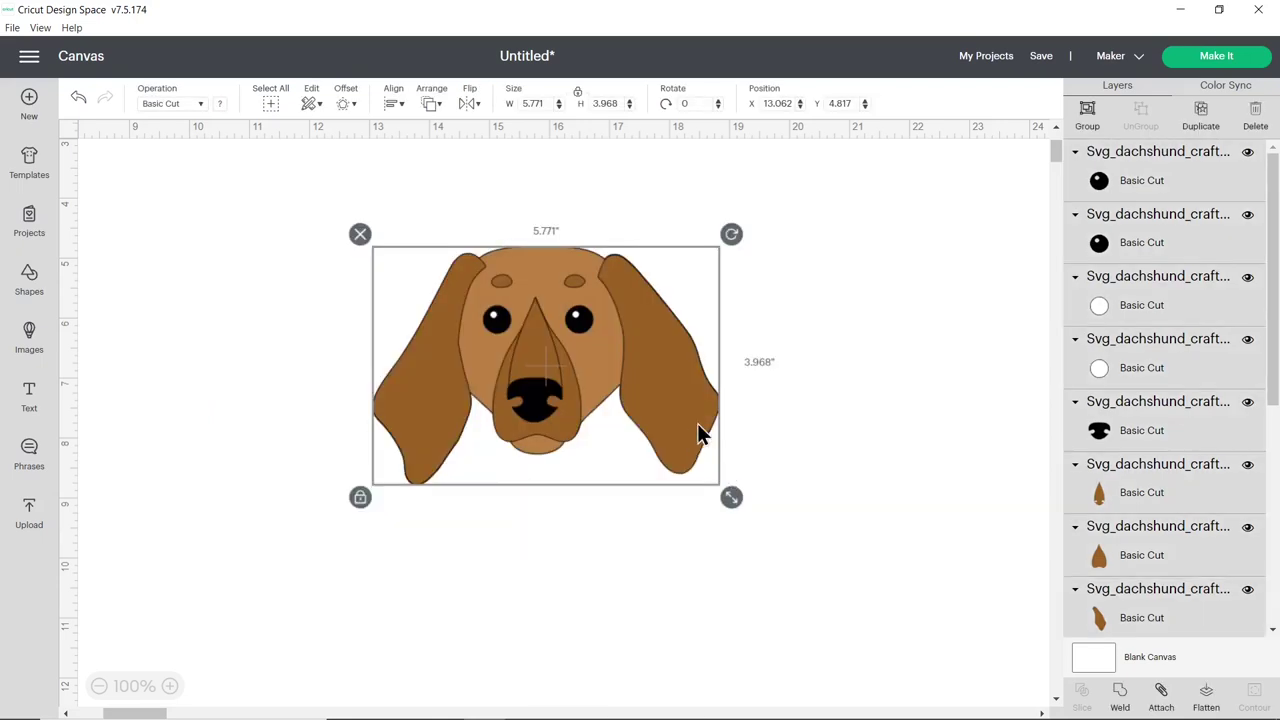
left_click(1087, 112)
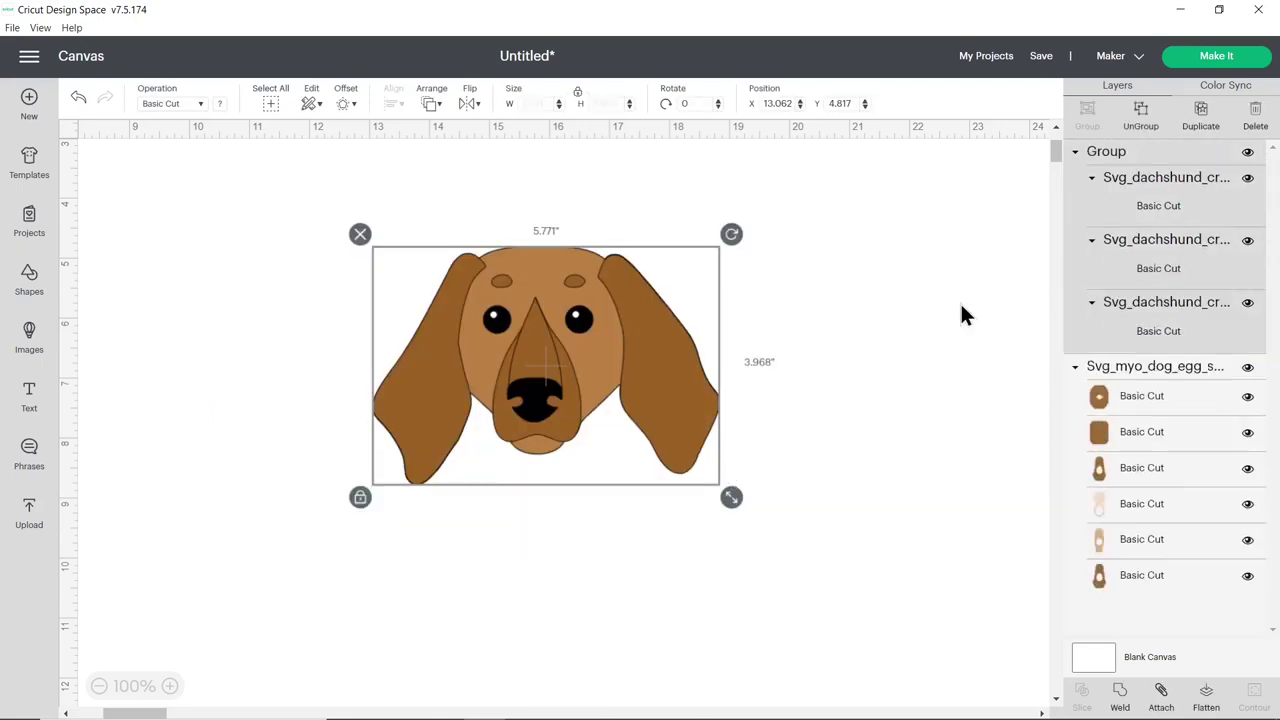
Try moving the grouped dachshund head to check that the backing travels with it, undoing trial moves
left_click_drag(711, 389, 783, 378)
left_click(897, 383)
left_click(754, 397)
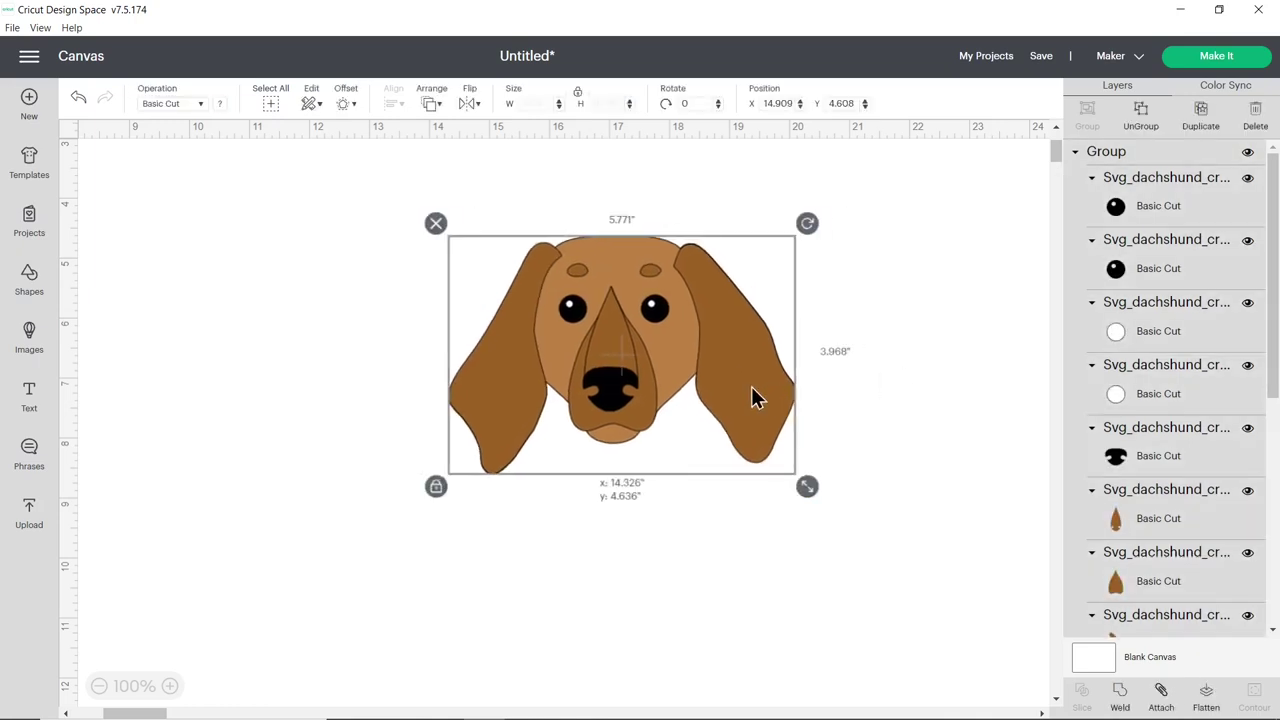
key("ctrl+z")
key("ctrl+z")
key("ctrl+z")
left_click(775, 392)
left_click_drag(543, 380, 657, 378)
left_click(978, 386)
left_click(1150, 180)
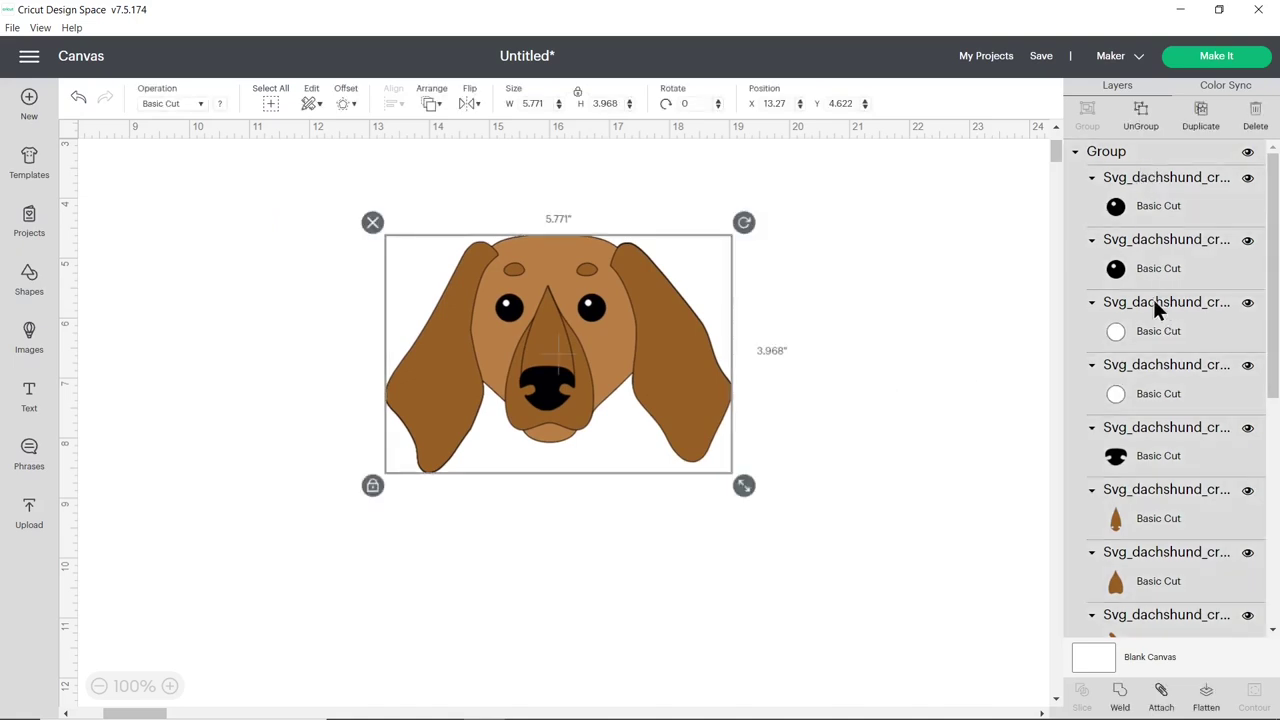
scroll(1158, 327, "down", 5)
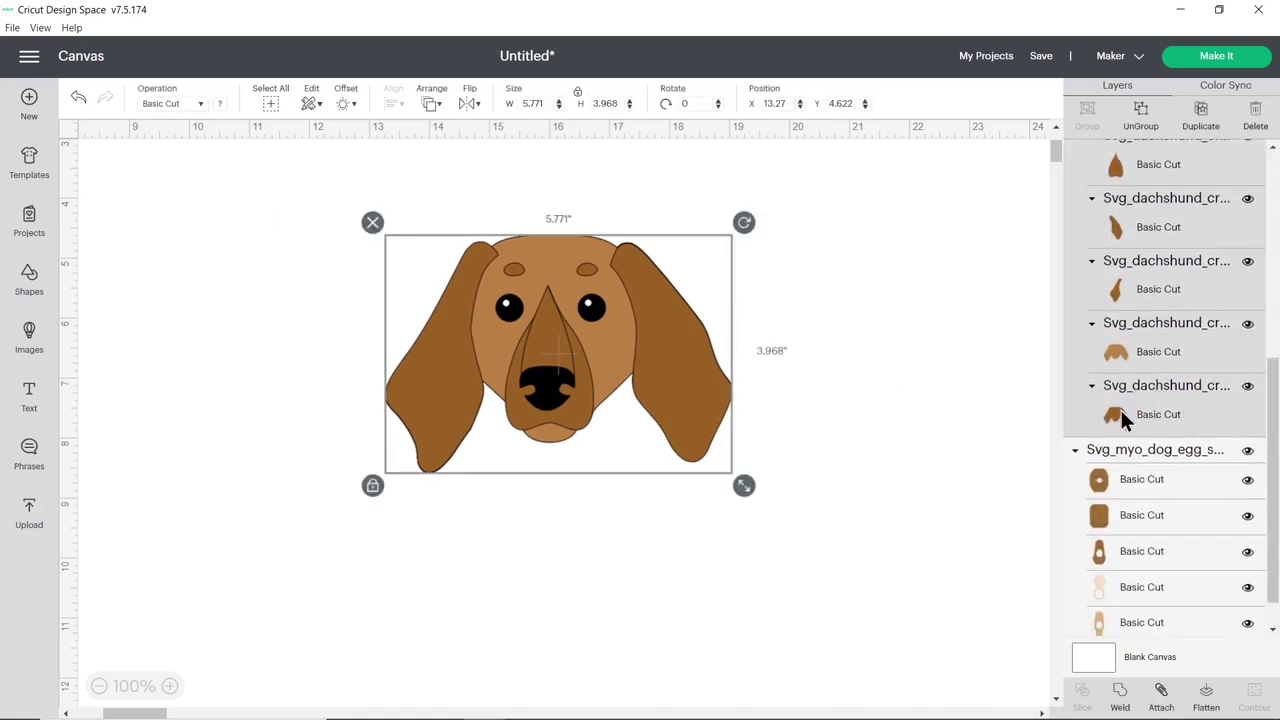
mouse_move(640, 358)
left_mouse_down()
mouse_move(706, 360)
mouse_move(631, 354)
mouse_move(630, 340)
left_mouse_up()
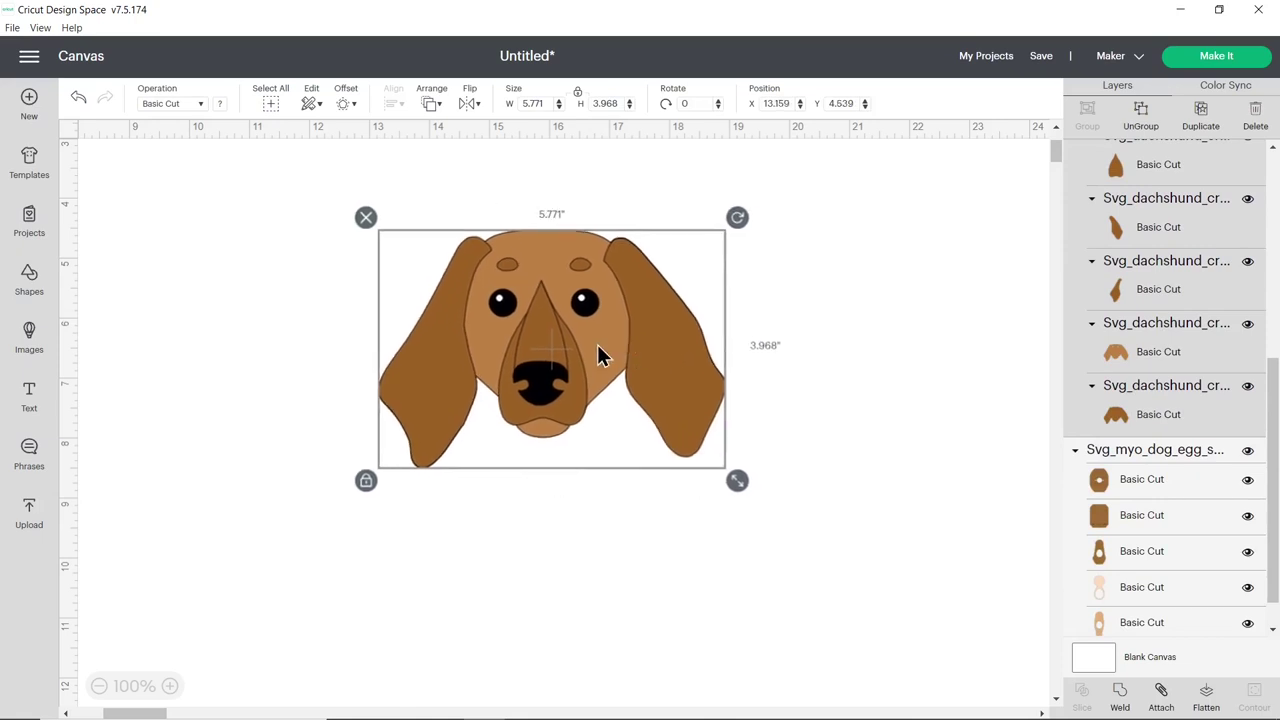
Move the egg holder pieces lower on the canvas and place the dachshund head over the front body piece
left_click_drag(145, 712, 86, 713)
left_click_drag(915, 415, 658, 376)
left_click_drag(433, 249, 463, 352)
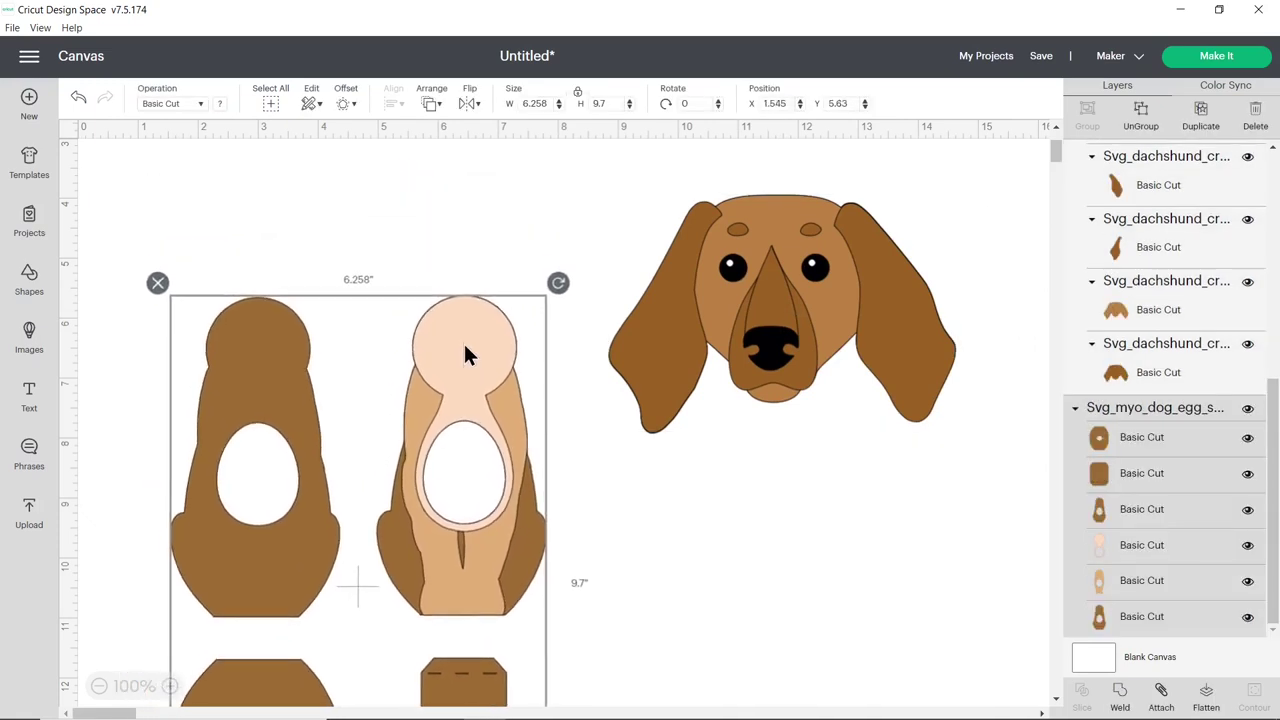
left_click(505, 229)
left_click_drag(826, 281, 521, 287)
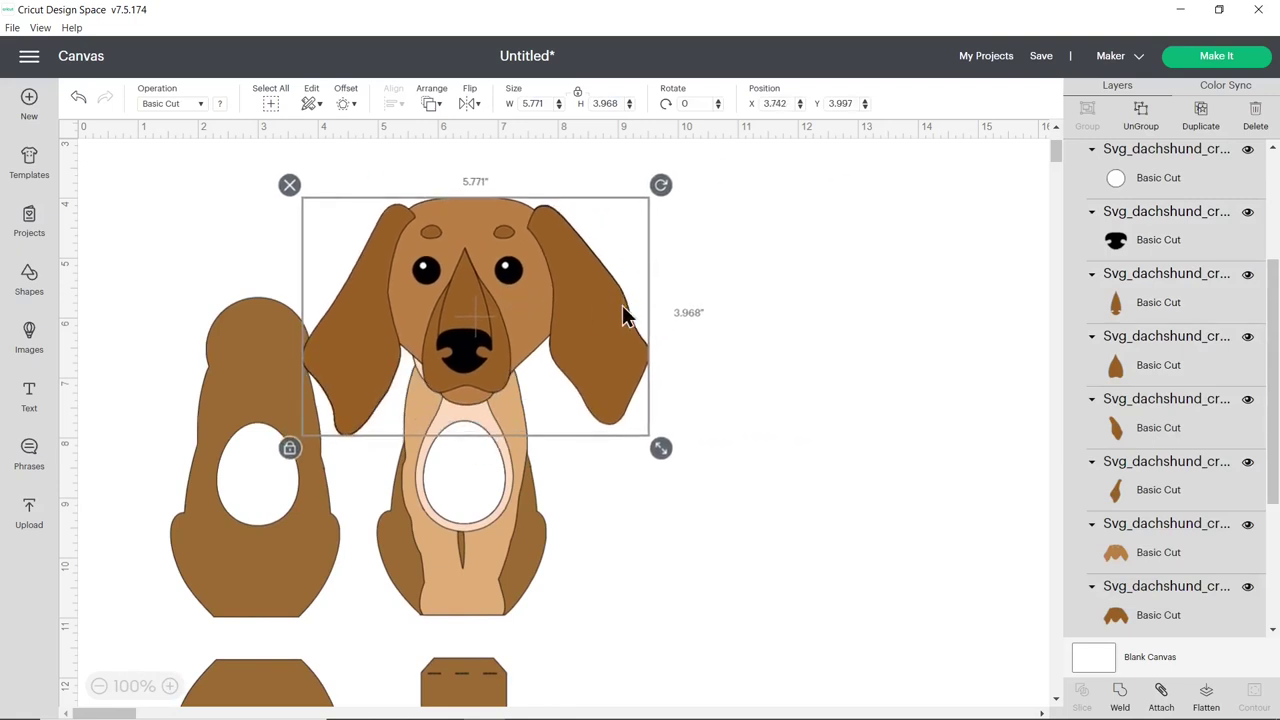
Shrink the dachshund head proportionally to fit the front body, tilt it slightly clockwise, and position it over the round head shape
left_click_drag(664, 447, 536, 345)
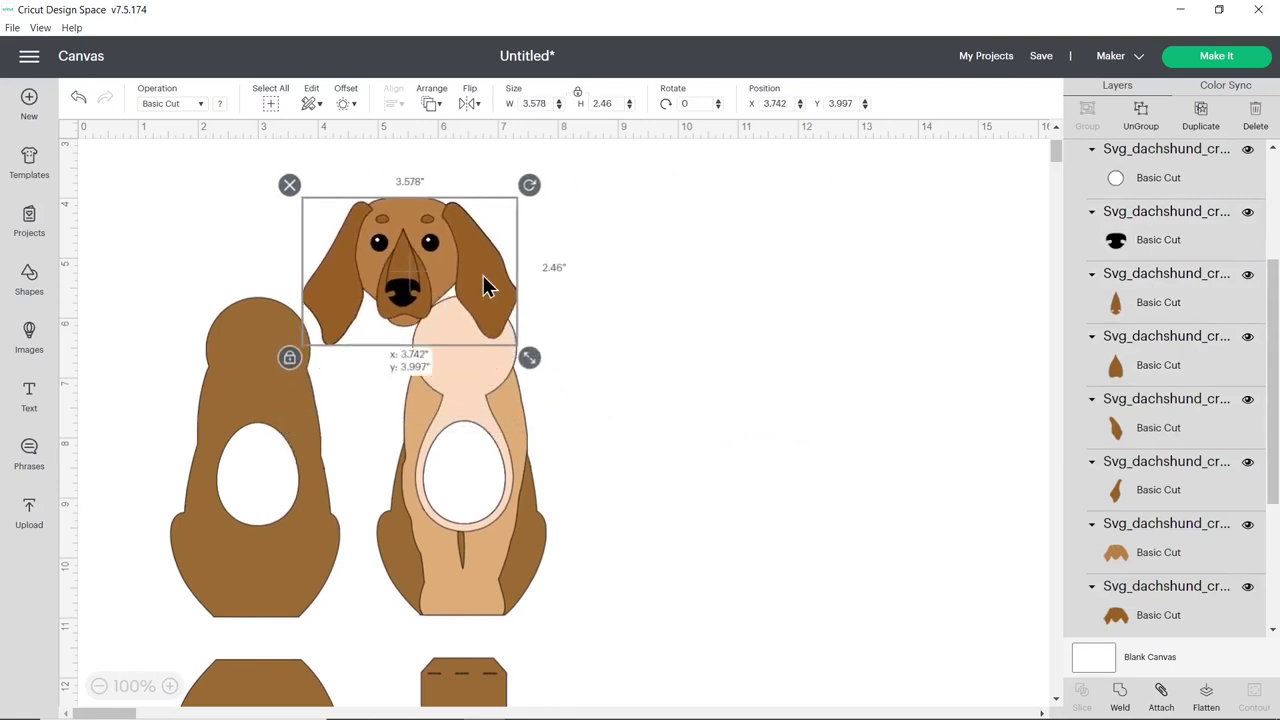
left_click_drag(491, 286, 549, 362)
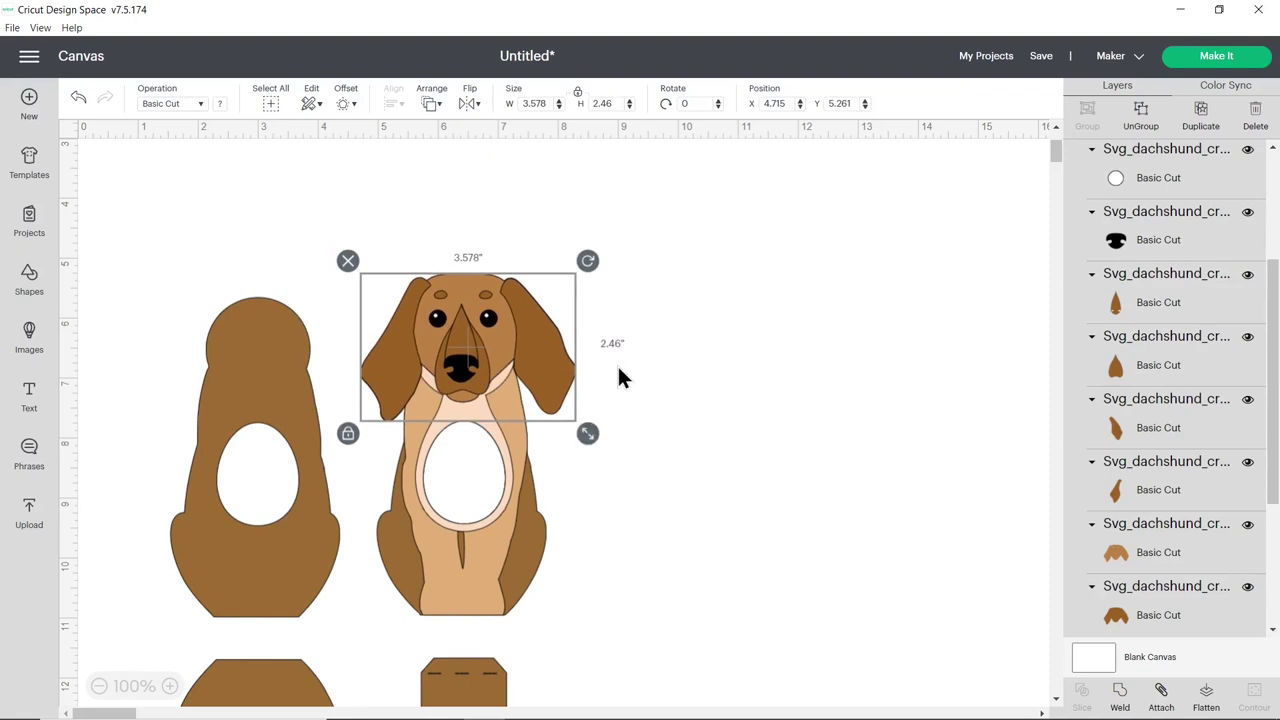
left_click(170, 686)
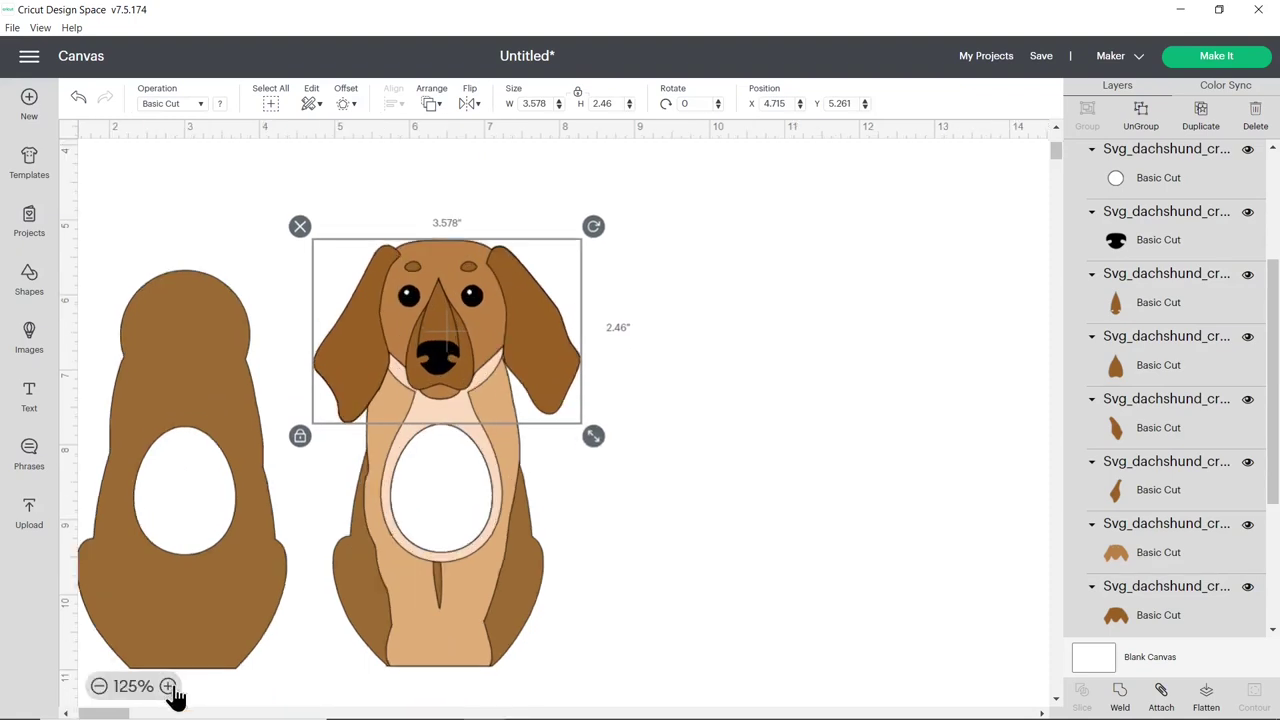
left_click(170, 686)
left_click_drag(597, 440, 567, 414)
left_click_drag(563, 195, 572, 203)
left_click_drag(471, 286, 492, 312)
left_click(573, 449)
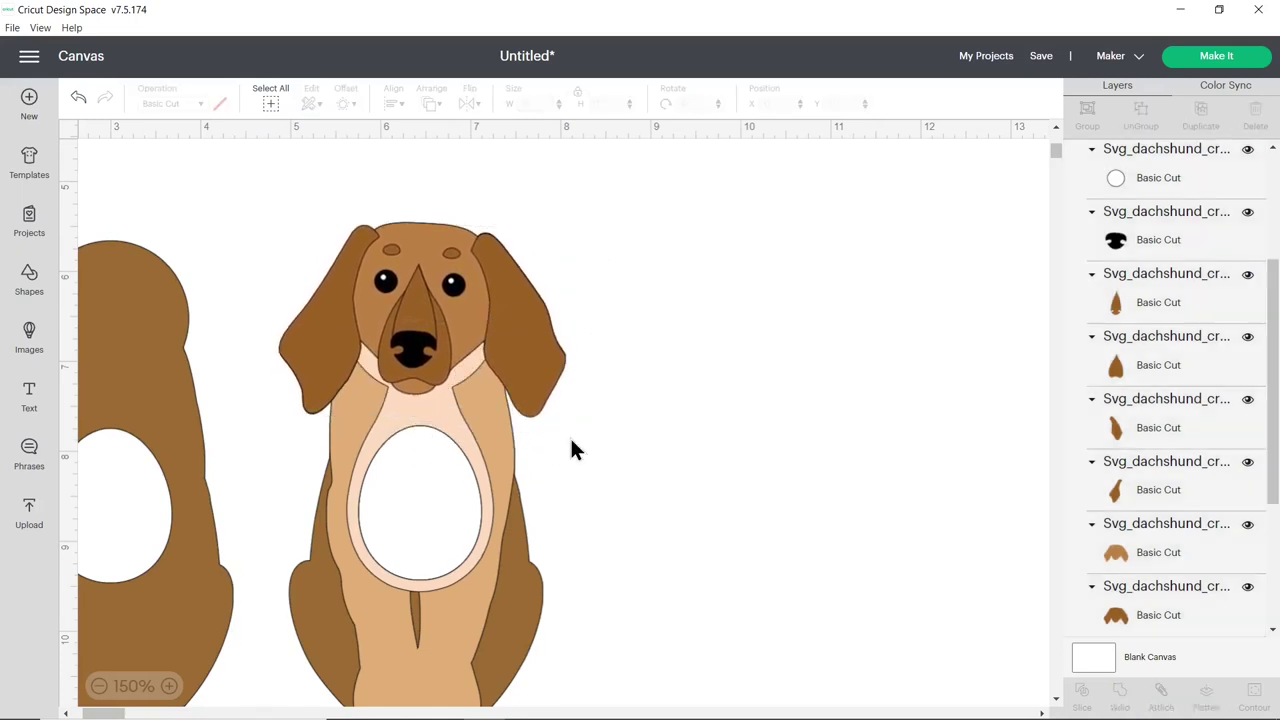
Refine the dachshund head to about 3.27 inches wide with a rotation of about 4.5 degrees, centered over the front body
left_click(505, 355)
left_click_drag(571, 443, 593, 390)
left_click_drag(605, 219, 562, 258)
left_click_drag(588, 430, 576, 415)
left_click_drag(581, 203, 584, 216)
left_click_drag(538, 295, 543, 301)
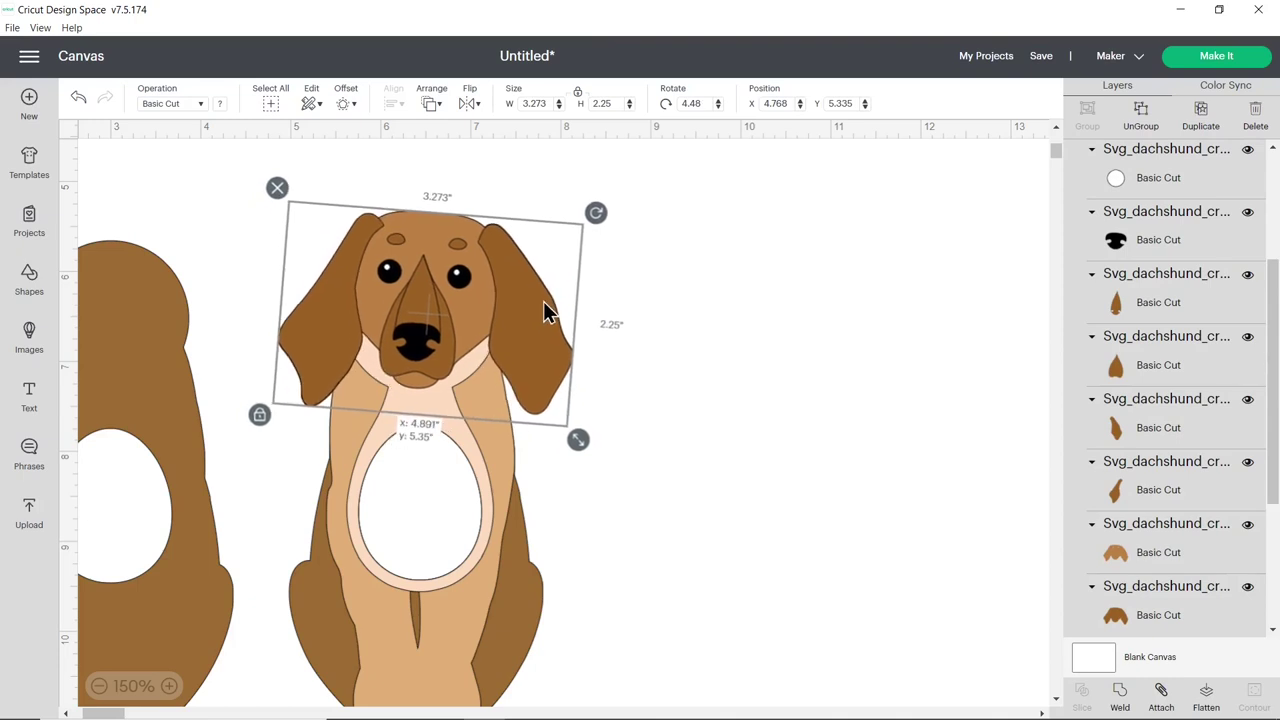
left_click(704, 361)
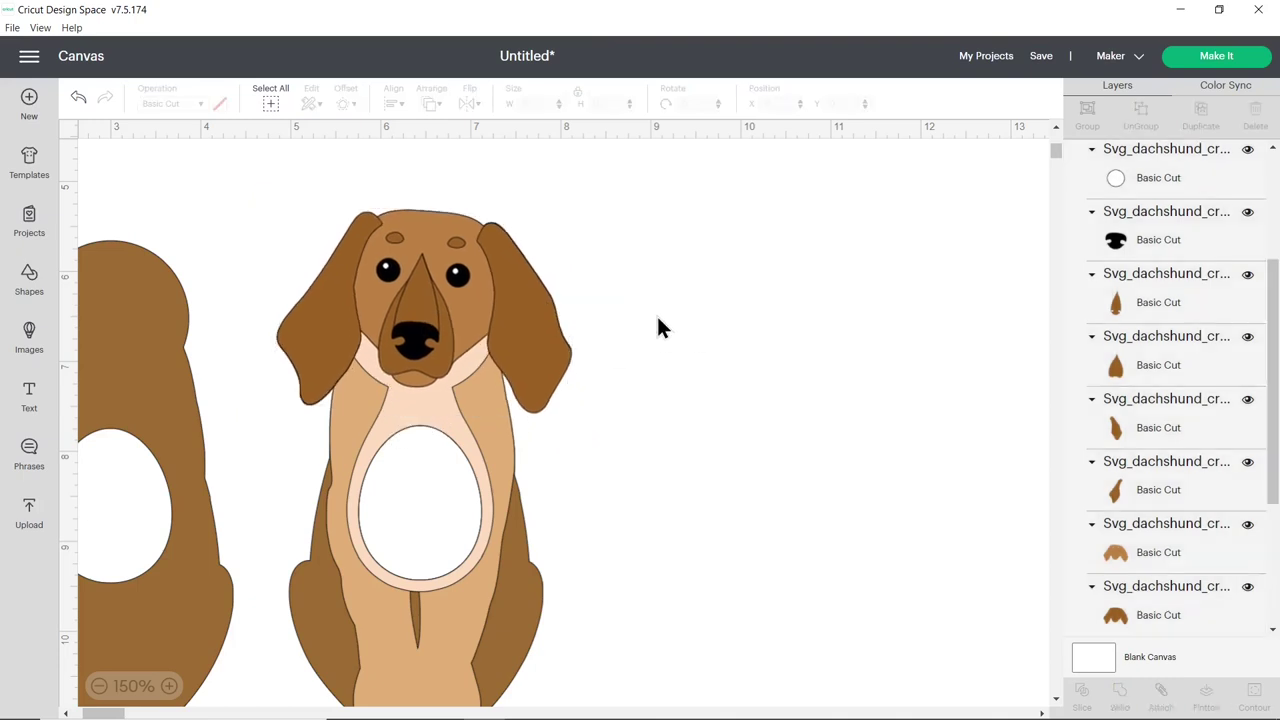
Delete the pale peach chest layer from the egg holder and shift the dachshund head slightly down on the body
left_click(436, 418)
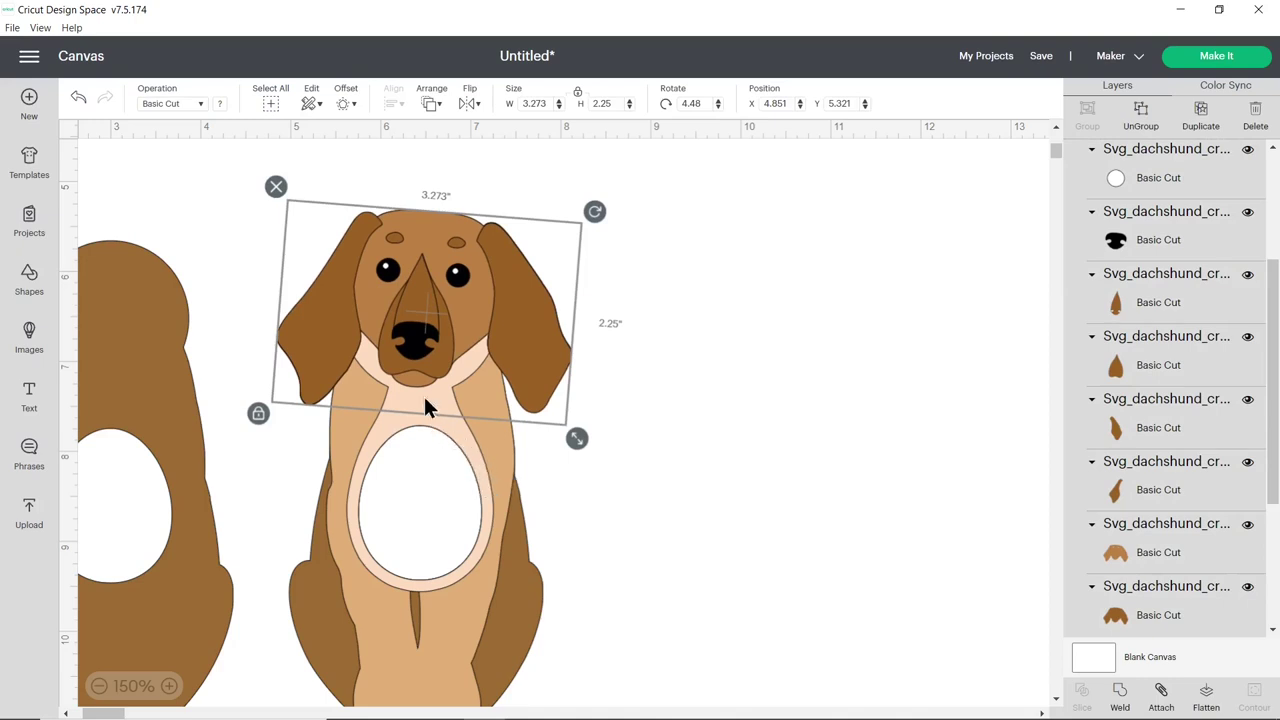
scroll(1206, 381, "down", 3)
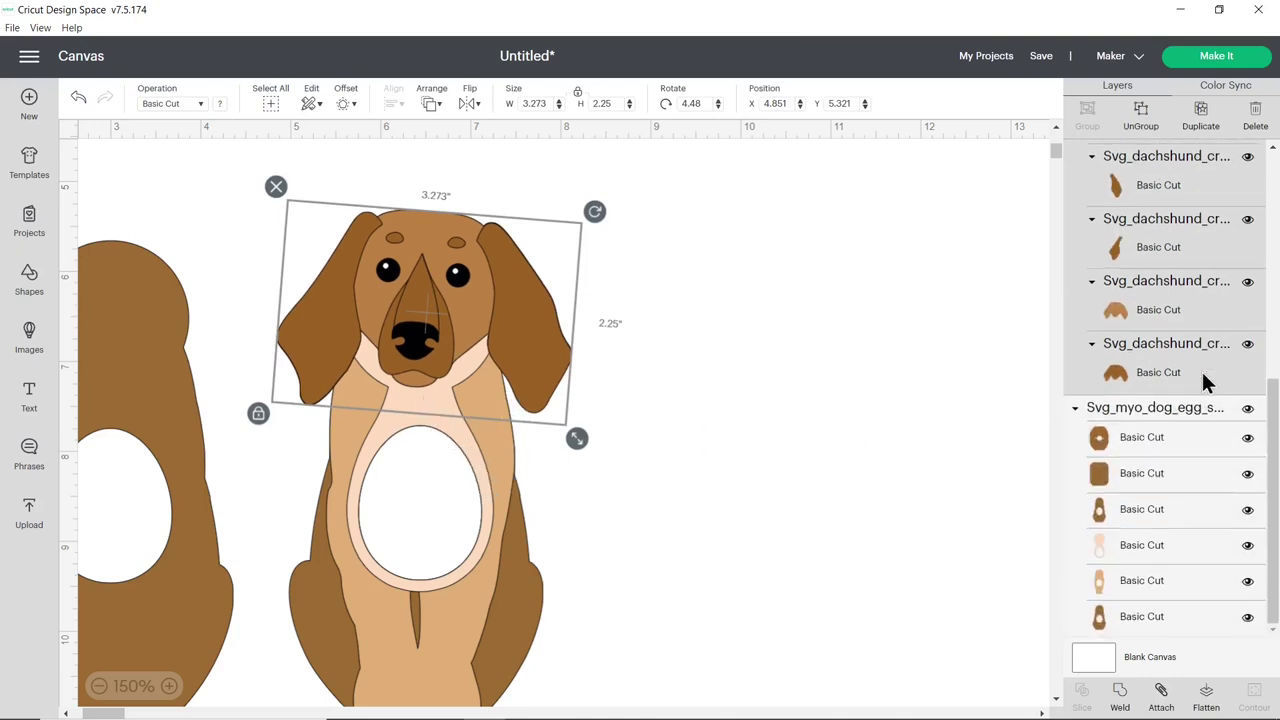
left_click(1130, 545)
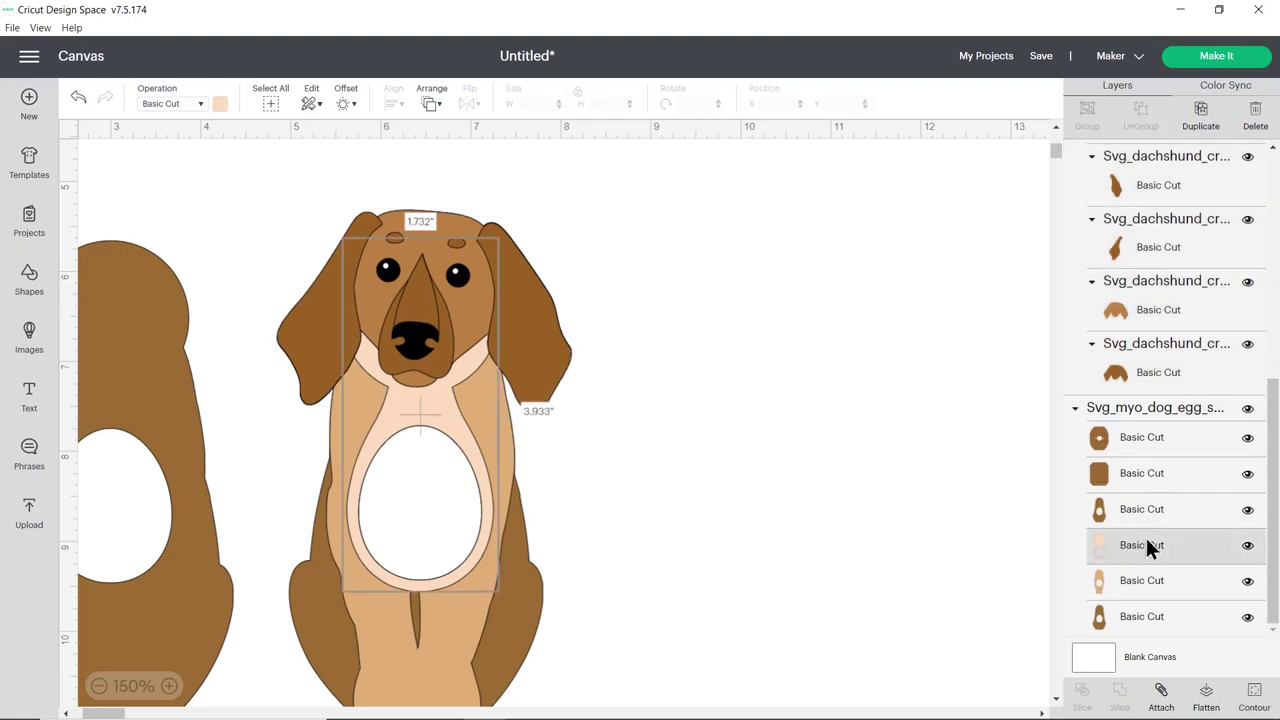
key("Delete")
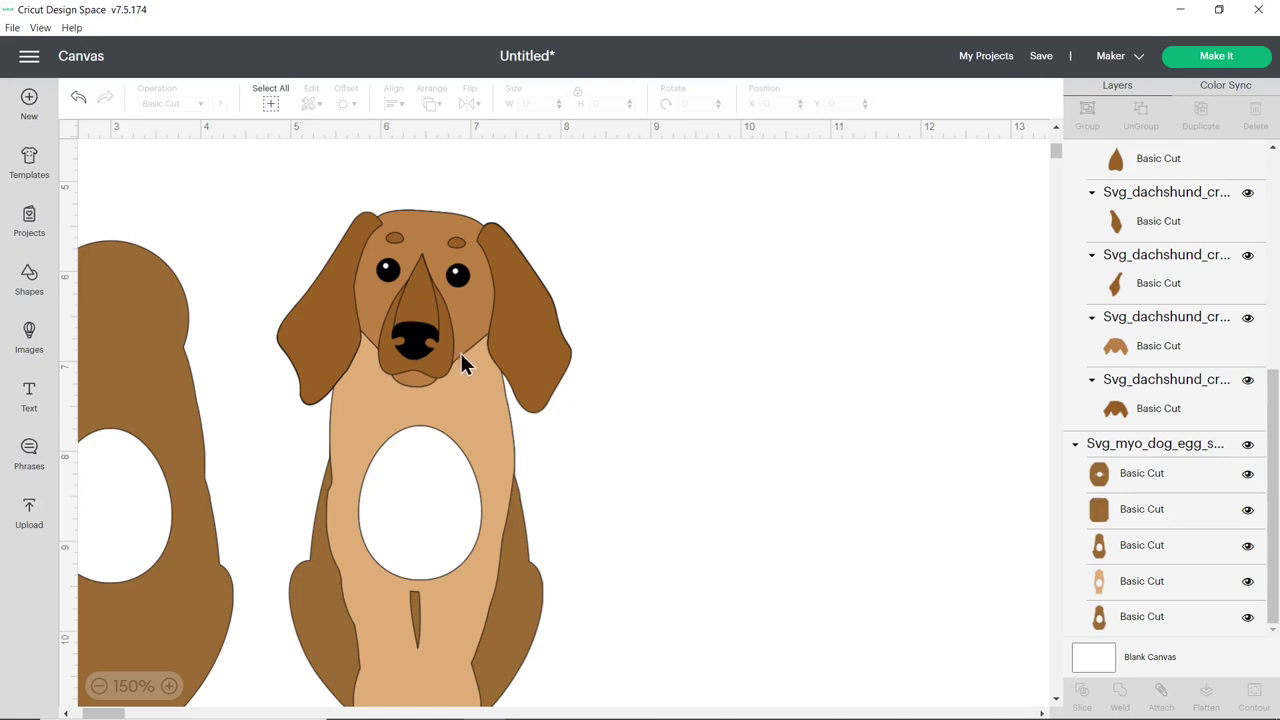
left_click_drag(541, 361, 536, 370)
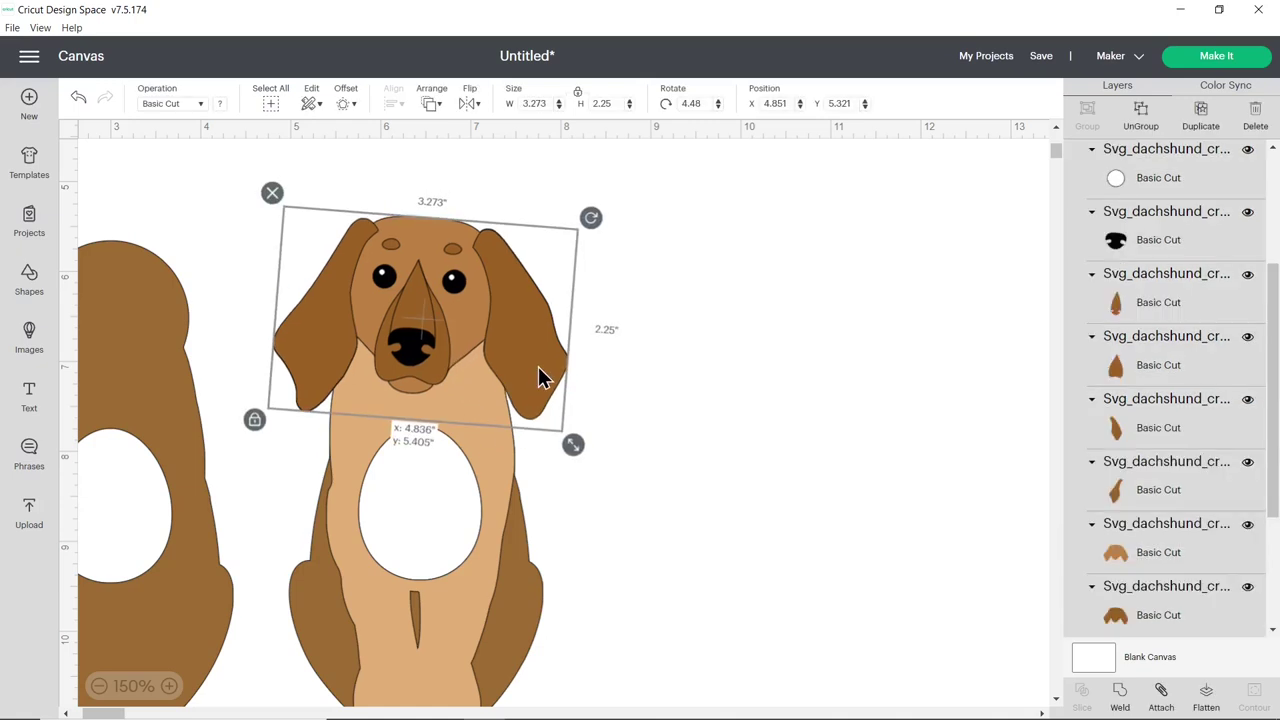
left_click(618, 382)
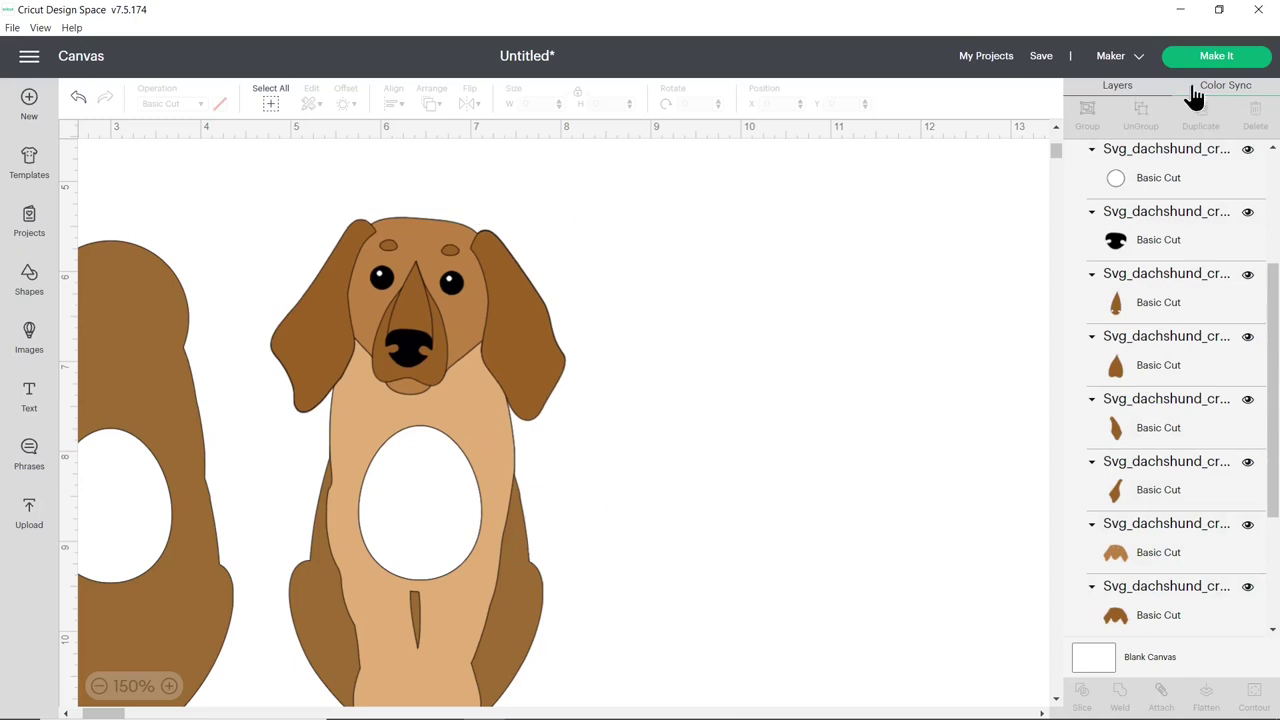
Sync the tan front layer and all the medium-brown egg holder pieces to the lighter brown of the dachshund head
left_click(1228, 89)
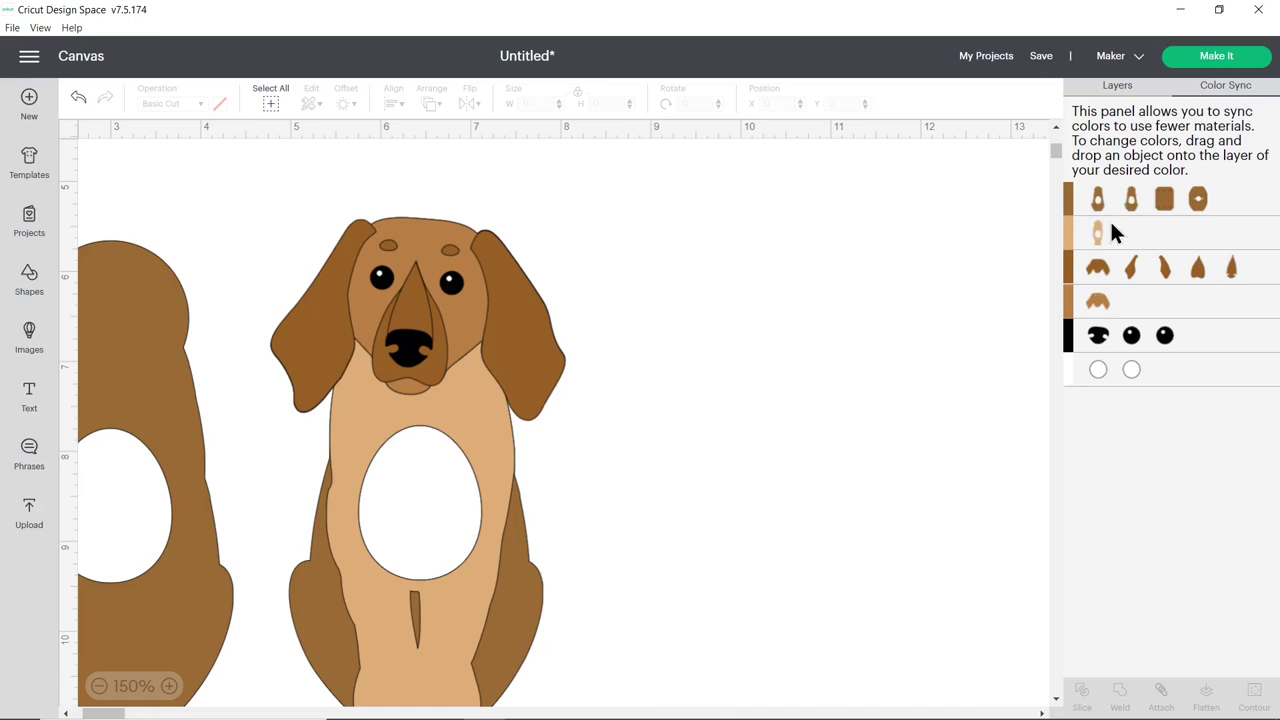
left_click_drag(1097, 228, 1110, 305)
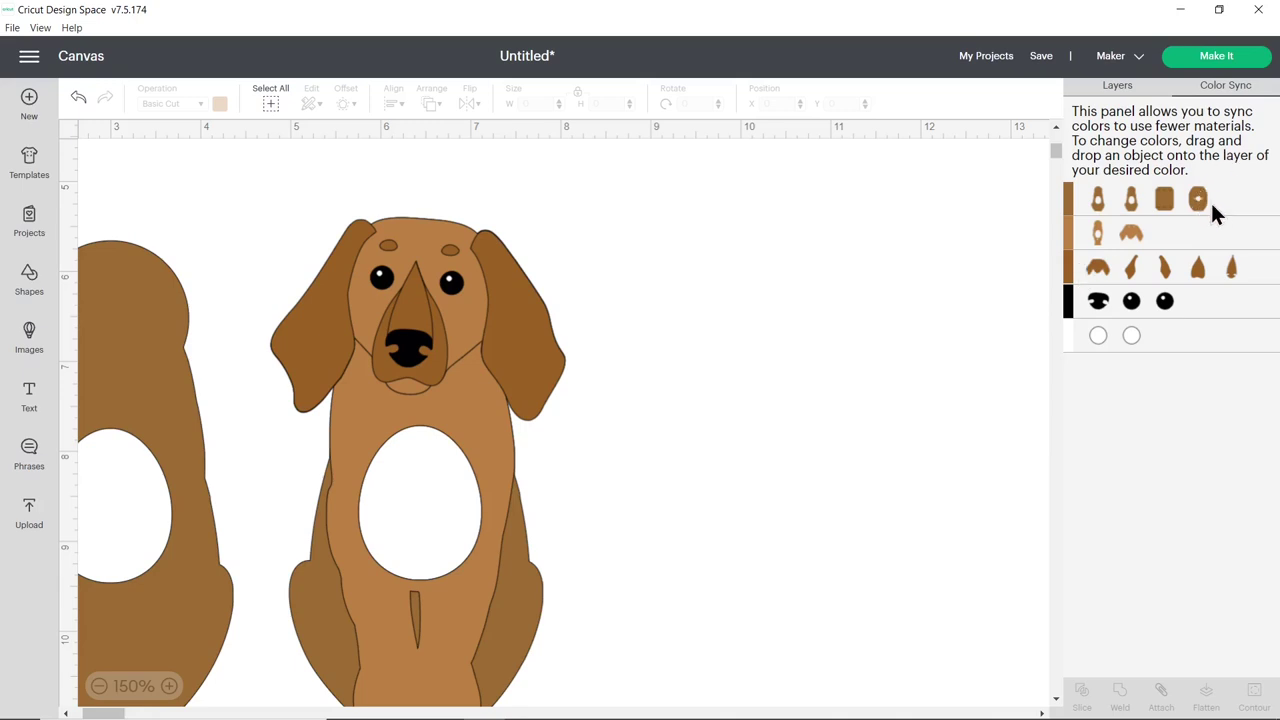
left_click_drag(1202, 196, 1157, 250)
left_click_drag(1131, 200, 1147, 223)
left_click(887, 279)
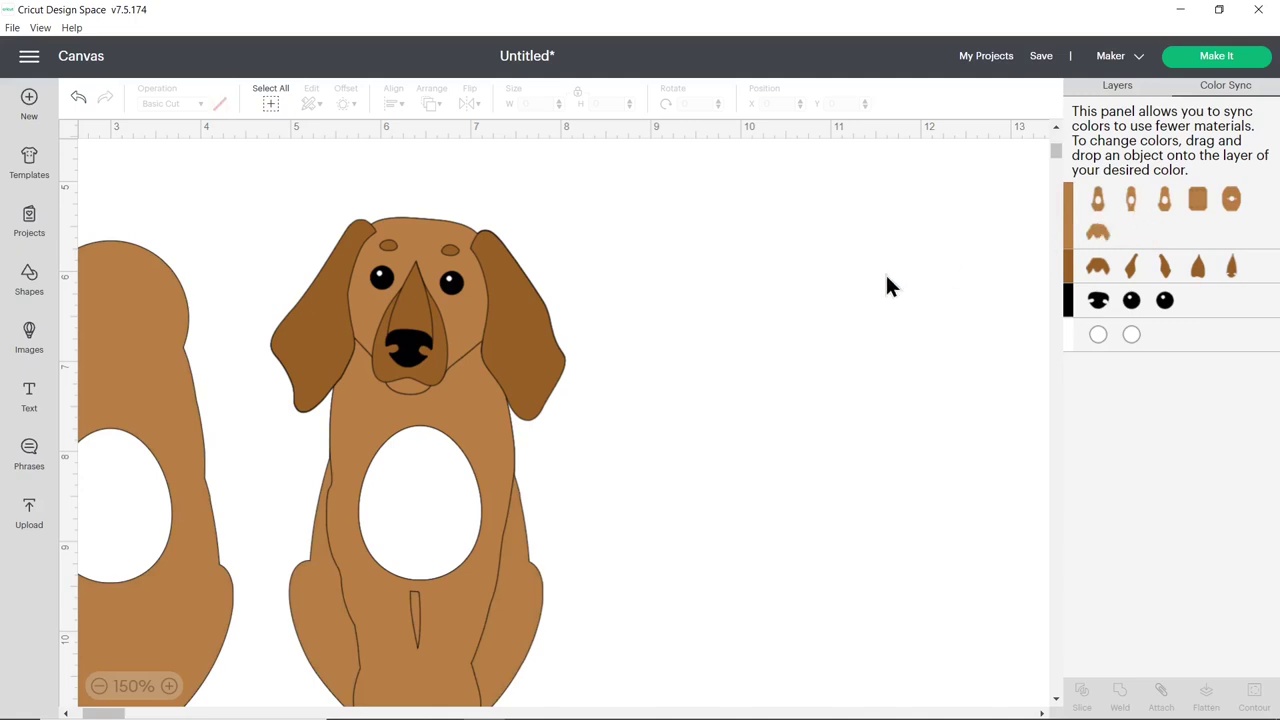
Nudge the dachshund head slightly up and a touch to the left over the front body of the egg holder
left_click(99, 686)
left_click(99, 686)
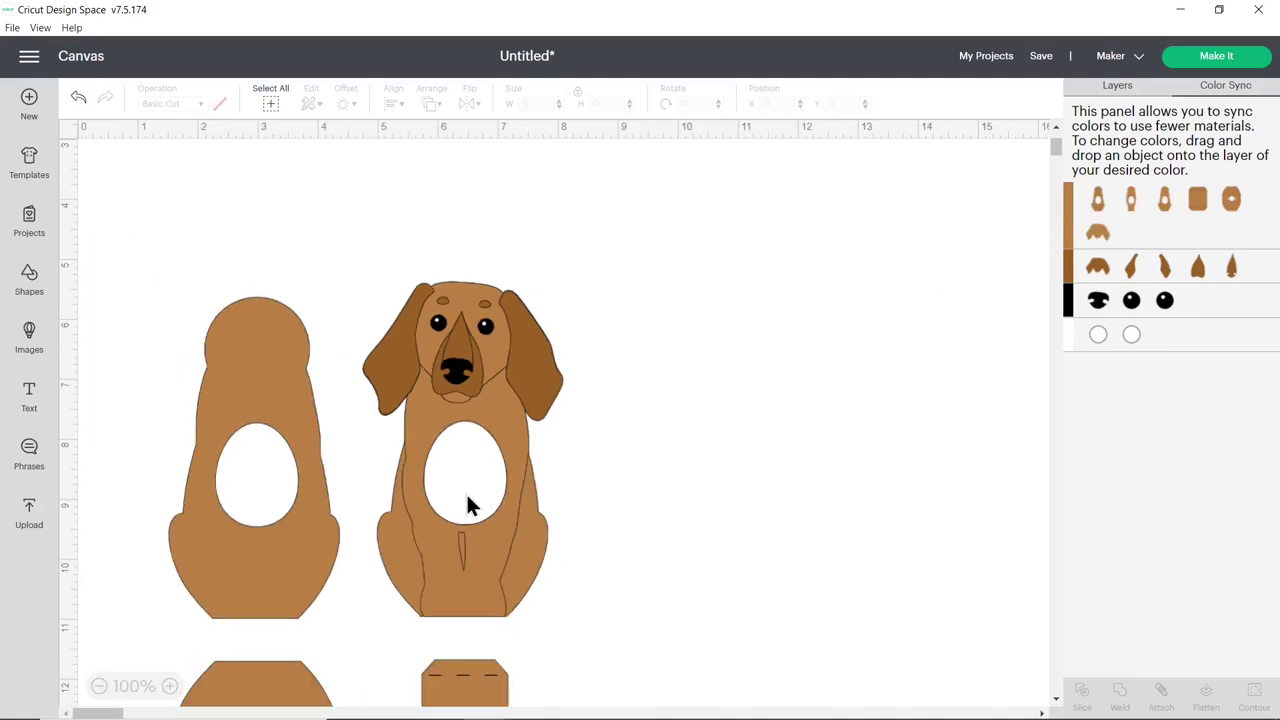
scroll(621, 458, "down", 2)
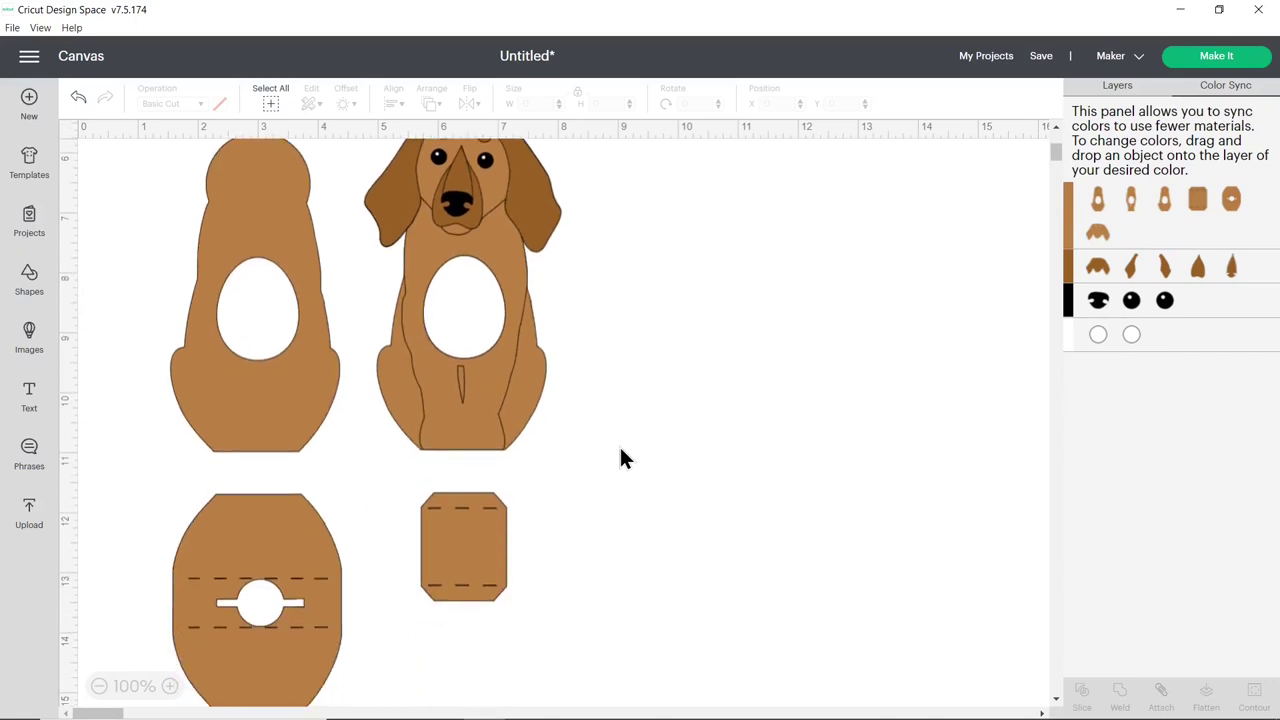
scroll(621, 459, "up", 2)
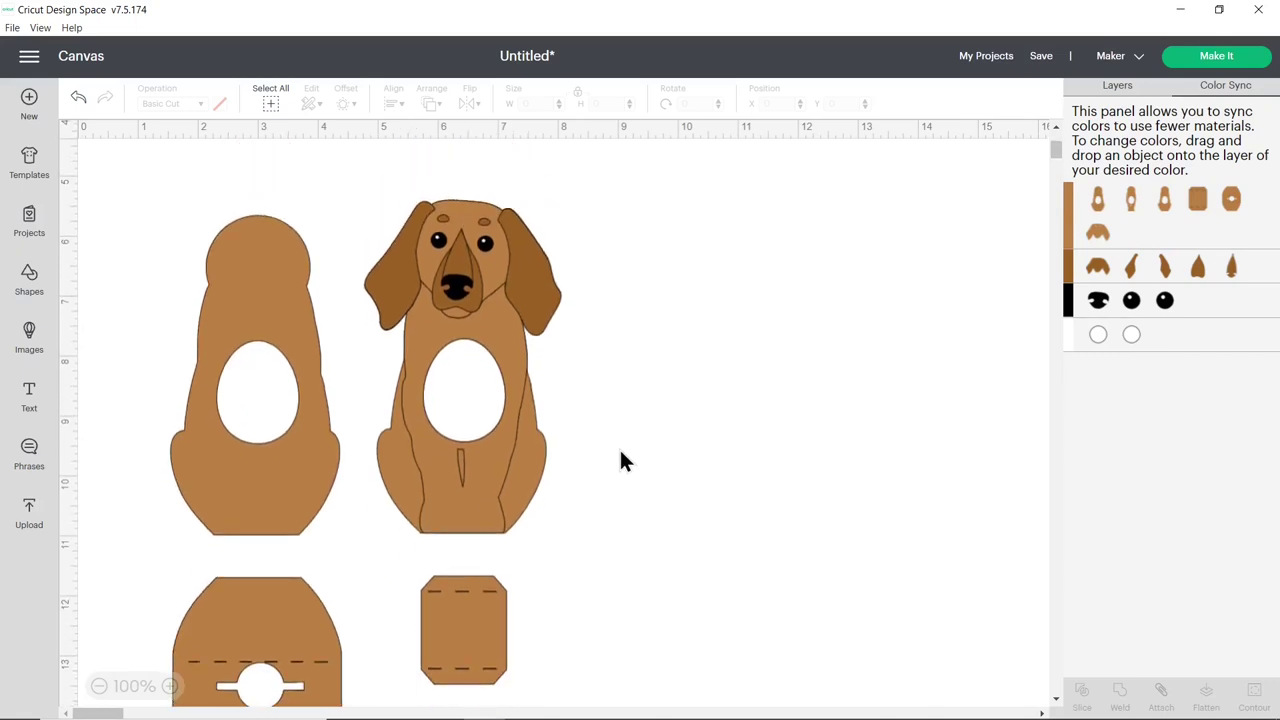
left_click(543, 295)
mouse_move(548, 310)
left_mouse_down()
mouse_move(539, 295)
mouse_move(709, 283)
mouse_move(757, 296)
mouse_move(619, 264)
mouse_move(548, 296)
left_mouse_up()
left_click(614, 317)
left_click(675, 303)
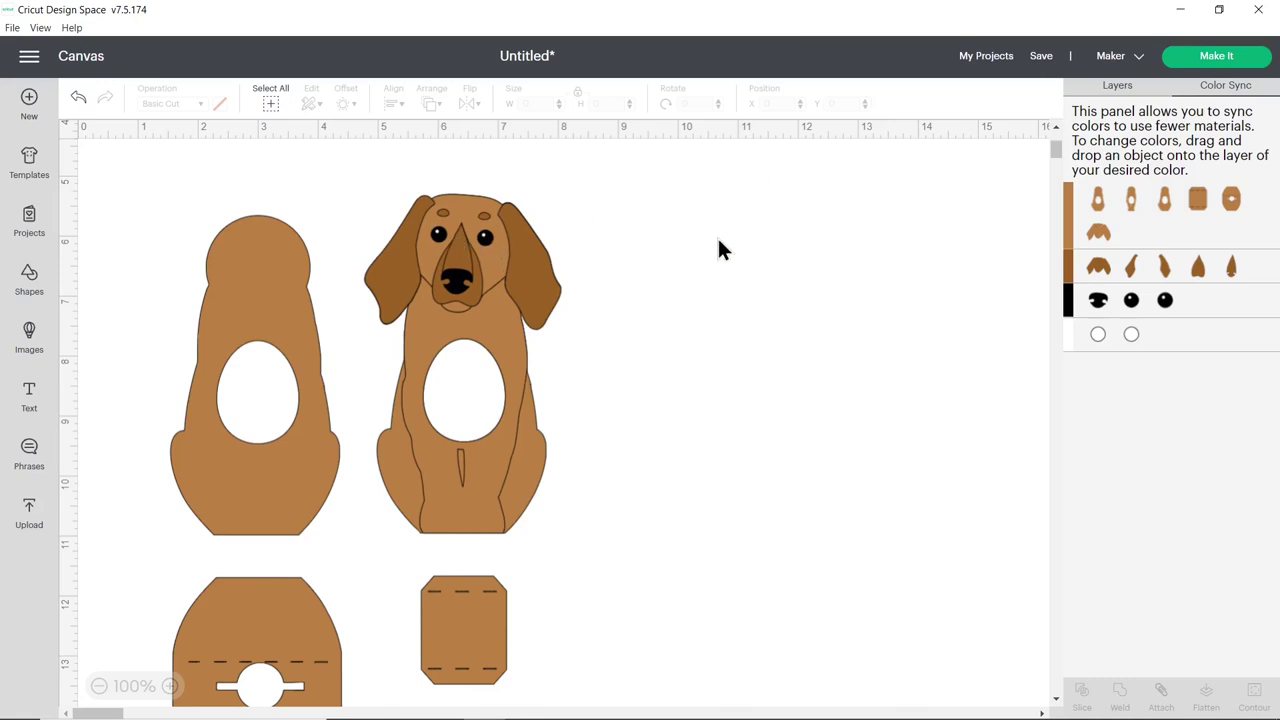
left_click_drag(540, 266, 539, 266)
left_click(650, 290)
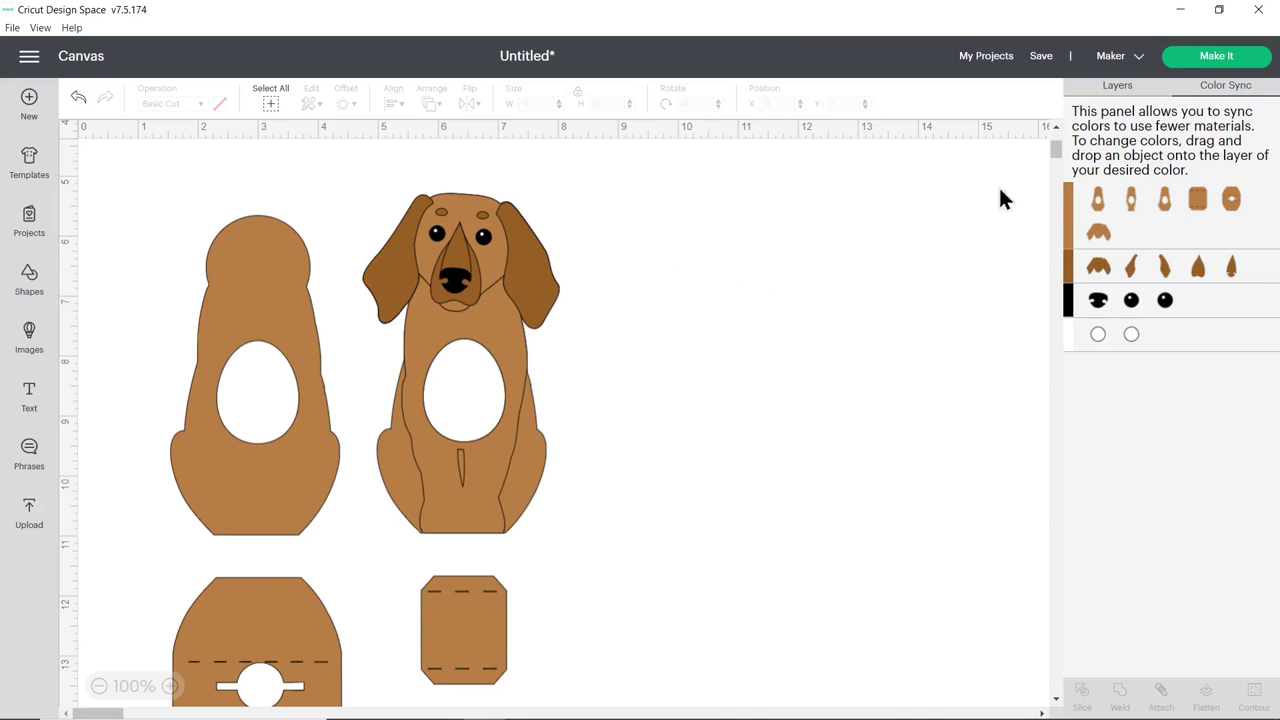
Save the project as "TEST dog" in the Testing collection and send it to mat preparation
left_click(1045, 60)
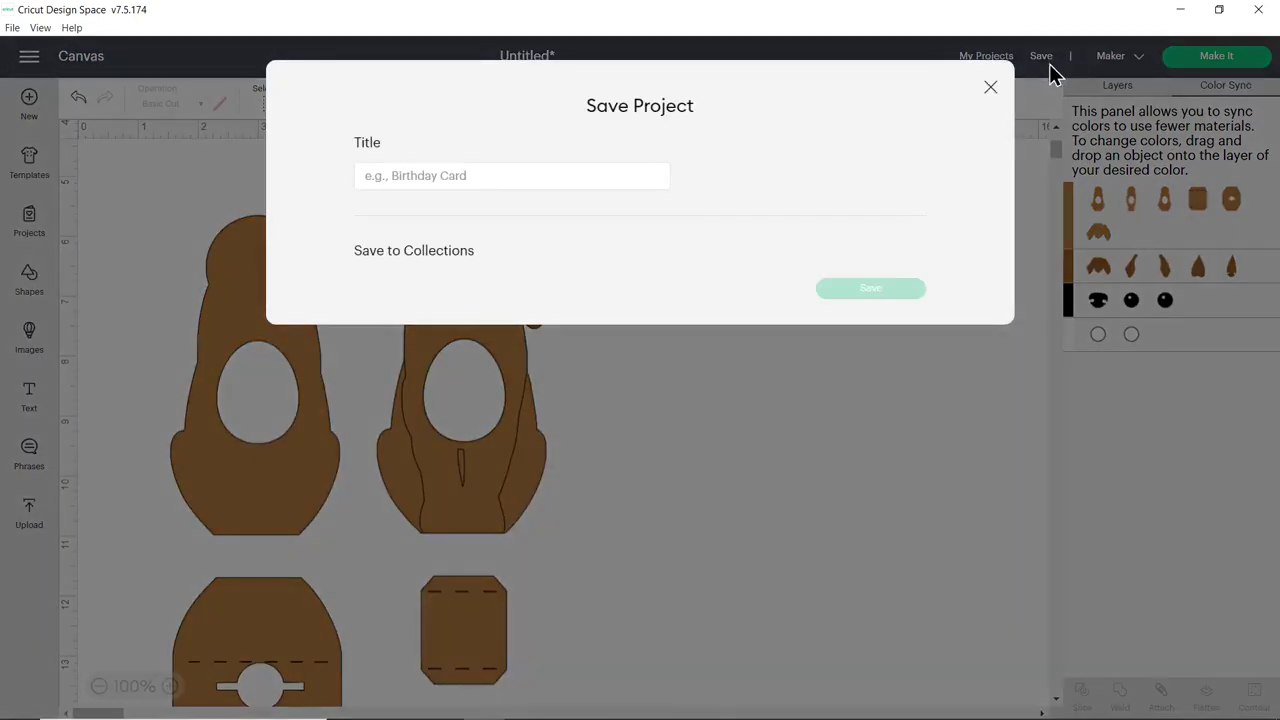
left_click(556, 162)
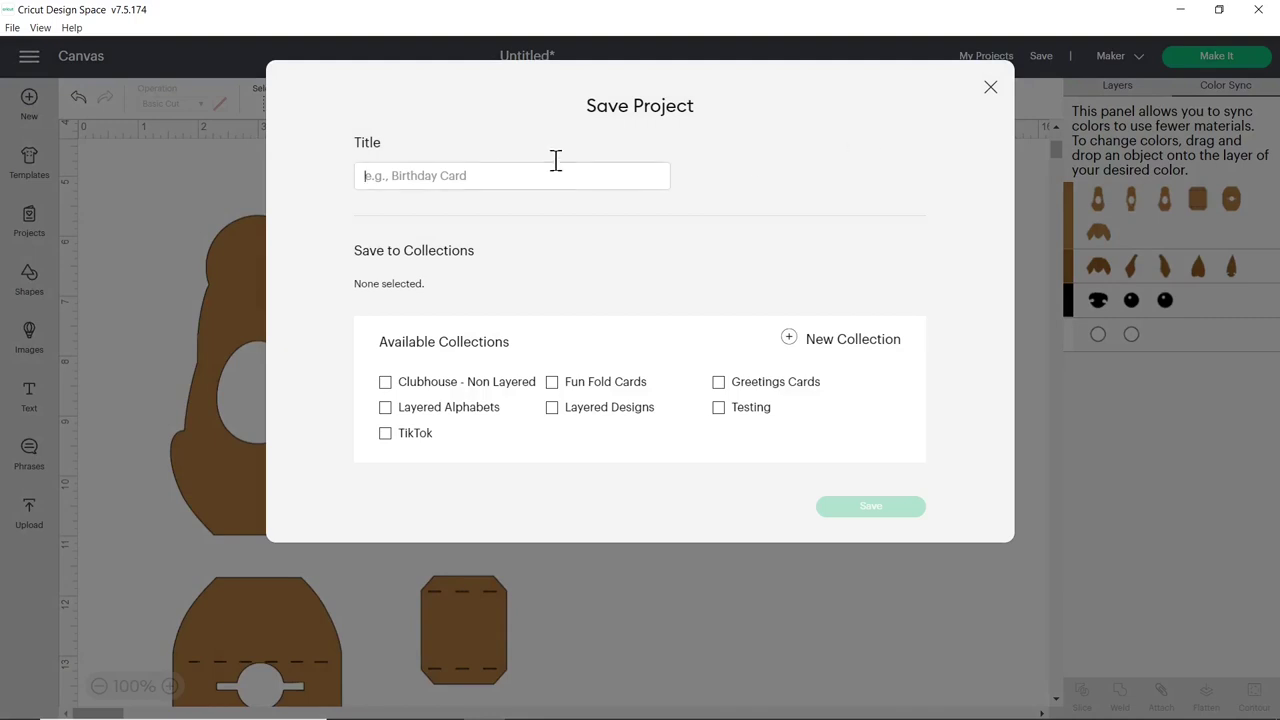
type("TE")
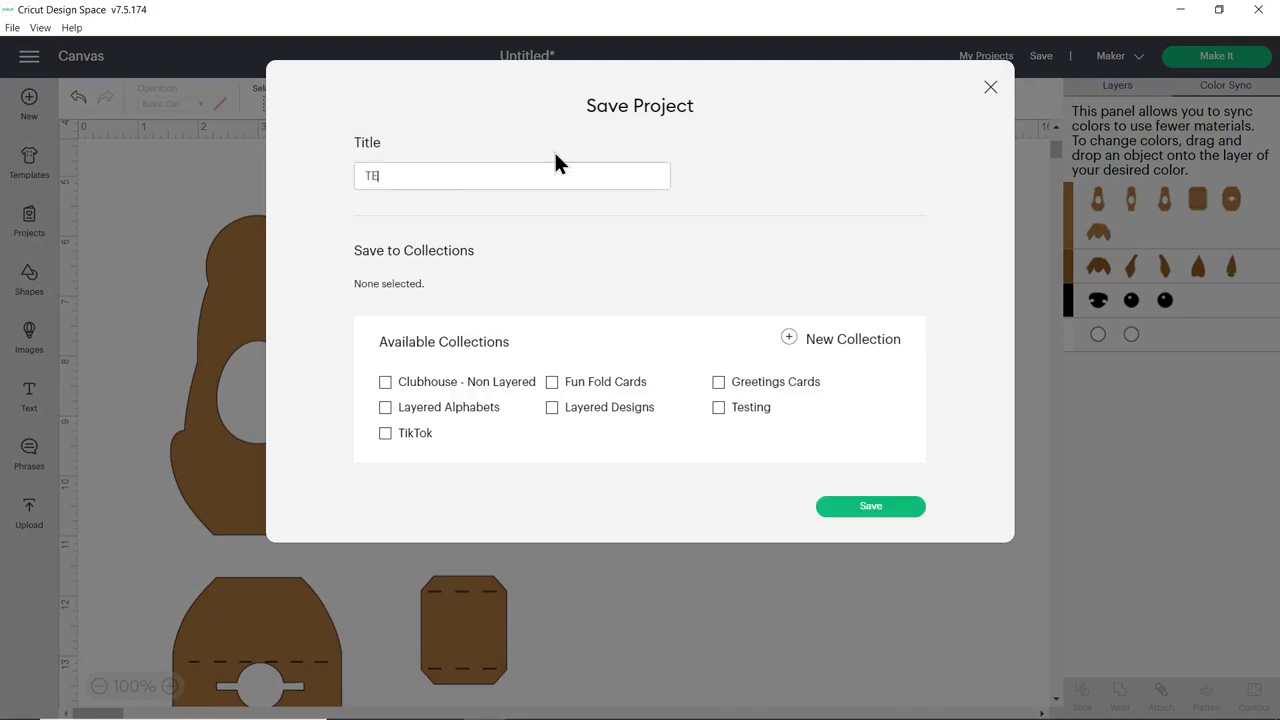
type("ST dog")
left_click(718, 408)
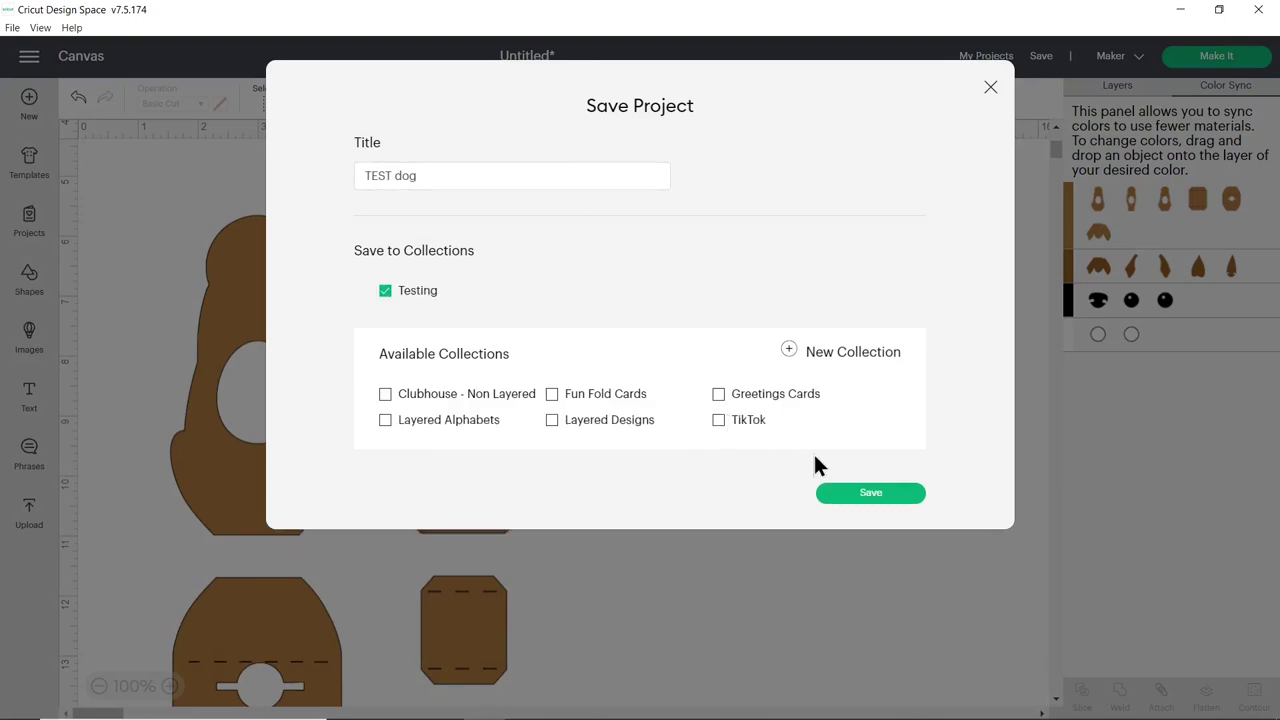
left_click(849, 503)
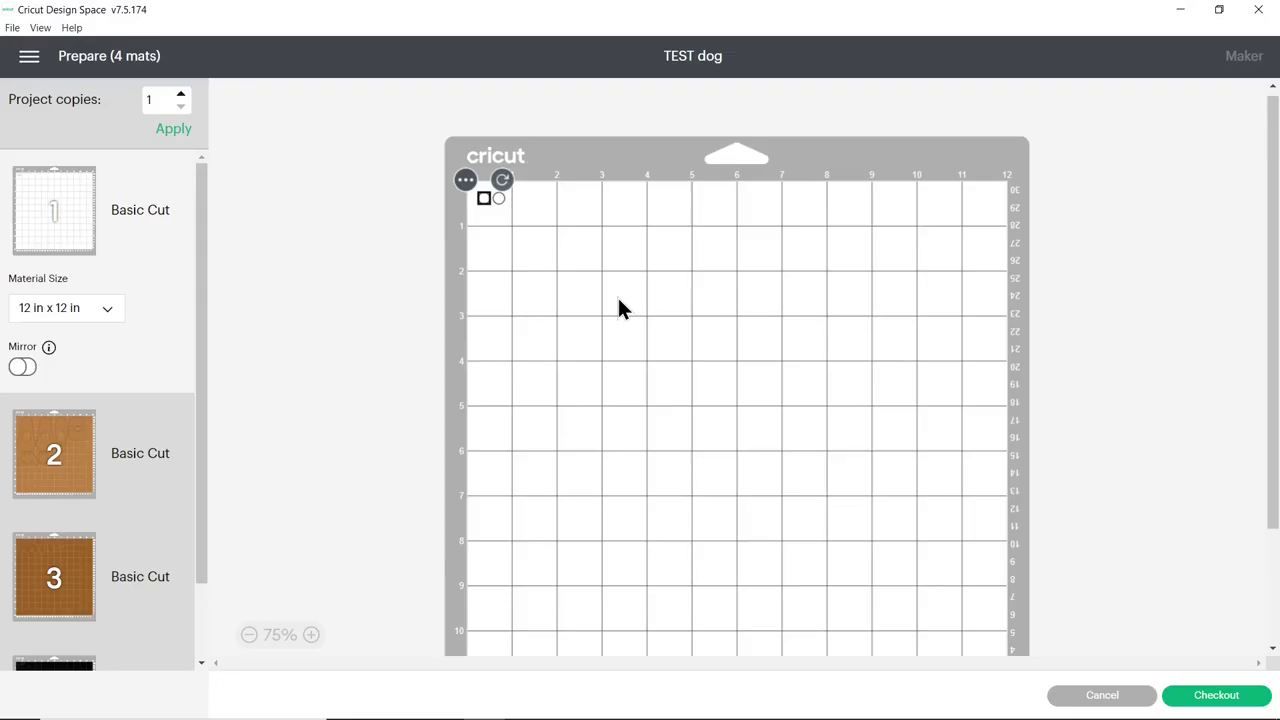
Set the material size of the light brown second mat to 8.3 in x 11.7 in
left_click(142, 422)
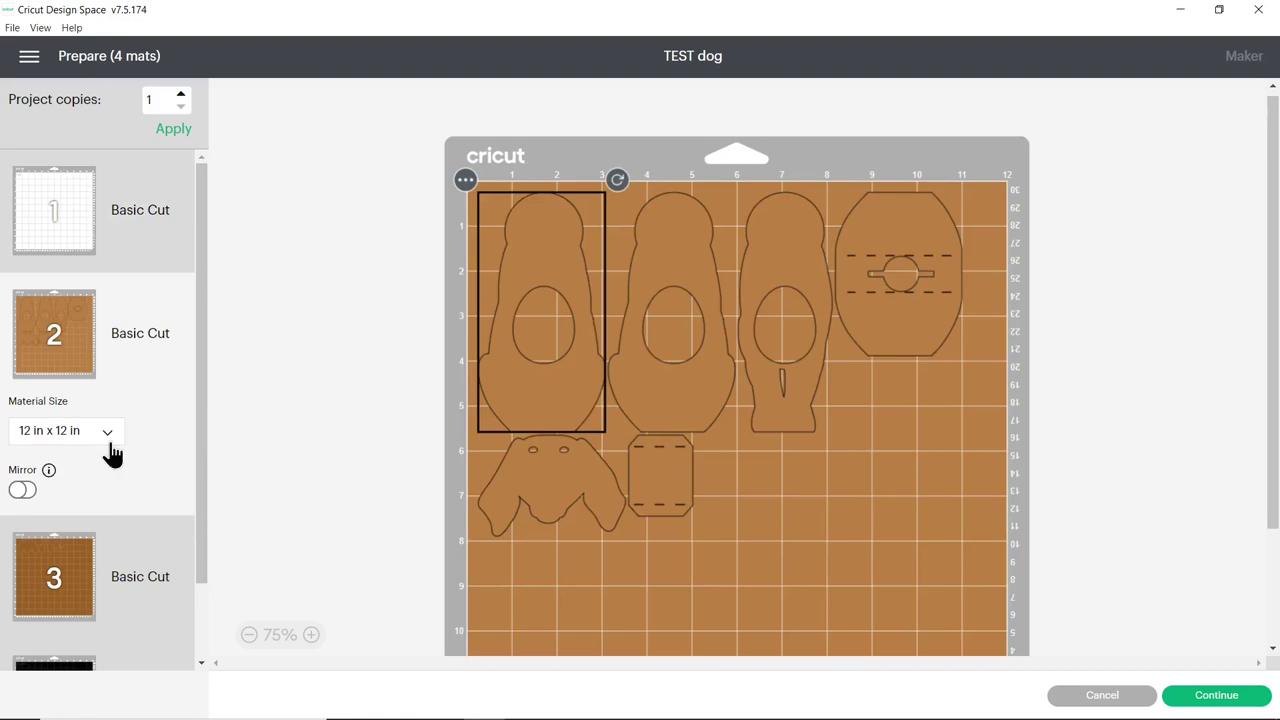
left_click(107, 432)
left_click(120, 554)
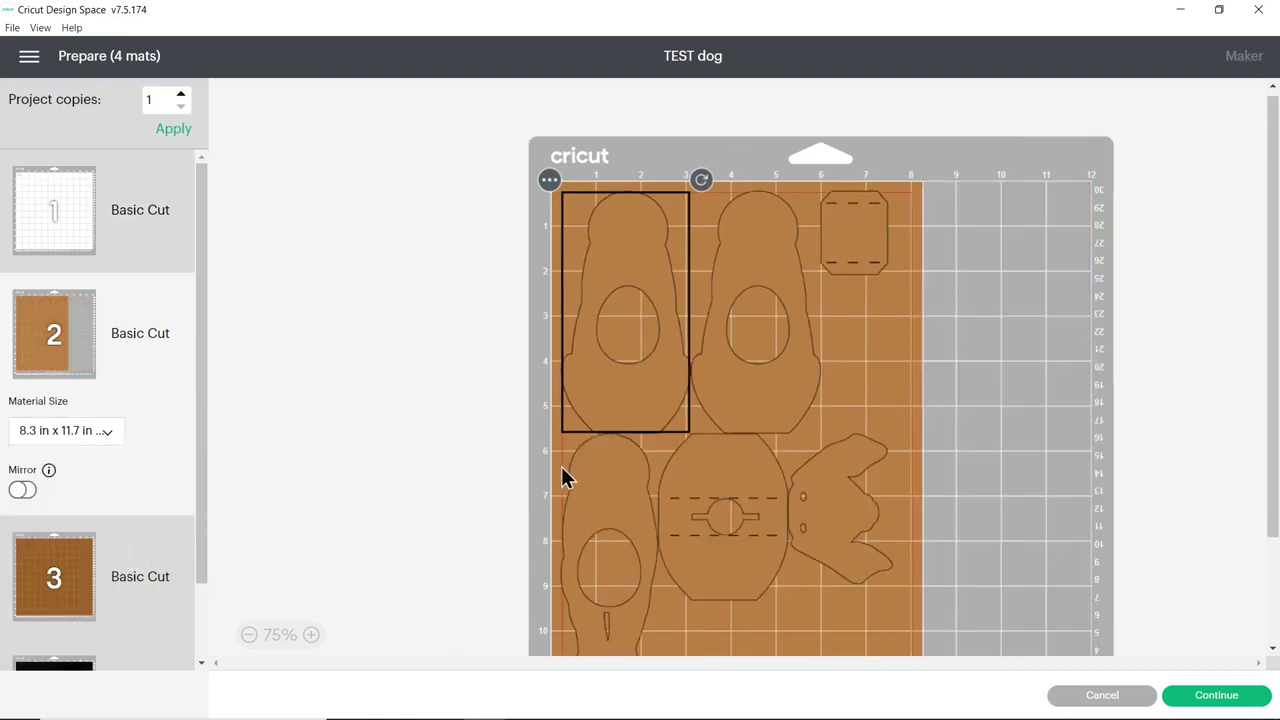
Shift the dachshund head piece slightly on the light brown mat, keeping it beside the base piece and inside the cutting margin
left_click(827, 384)
left_click(809, 383)
left_click(845, 505)
mouse_move(845, 505)
left_mouse_down()
mouse_move(761, 501)
mouse_move(852, 502)
left_mouse_up()
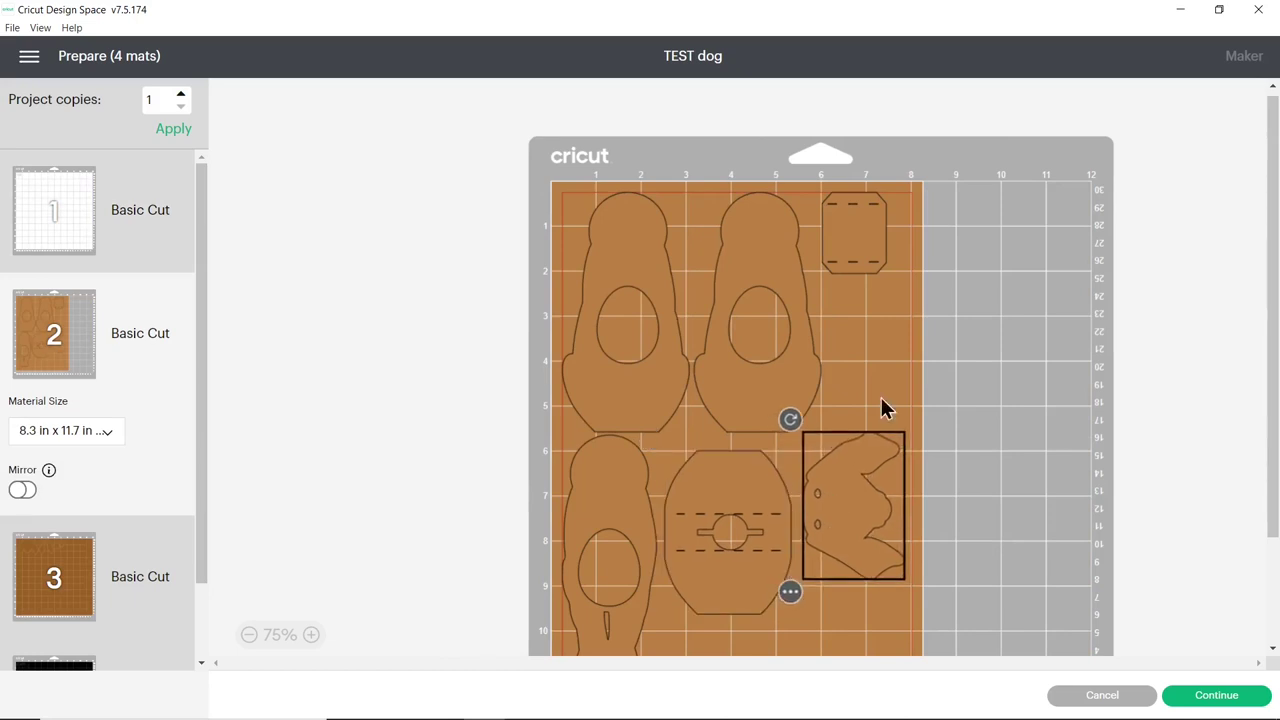
left_click(881, 399)
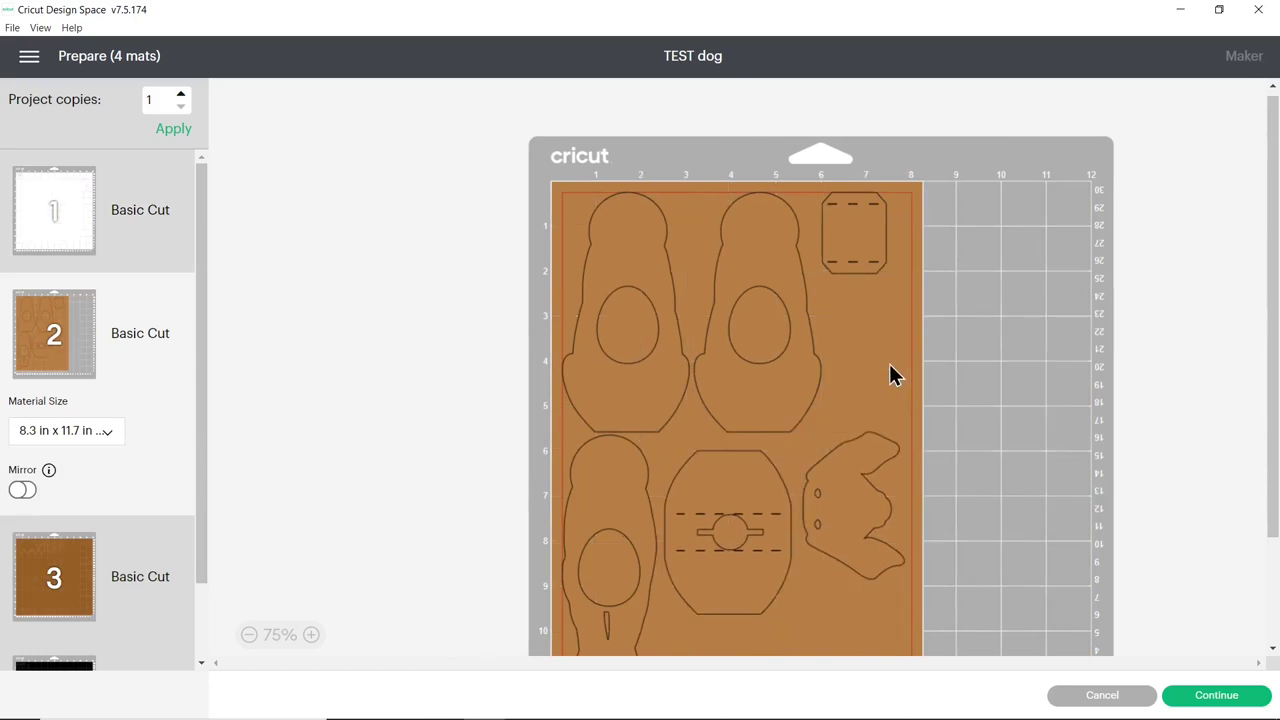